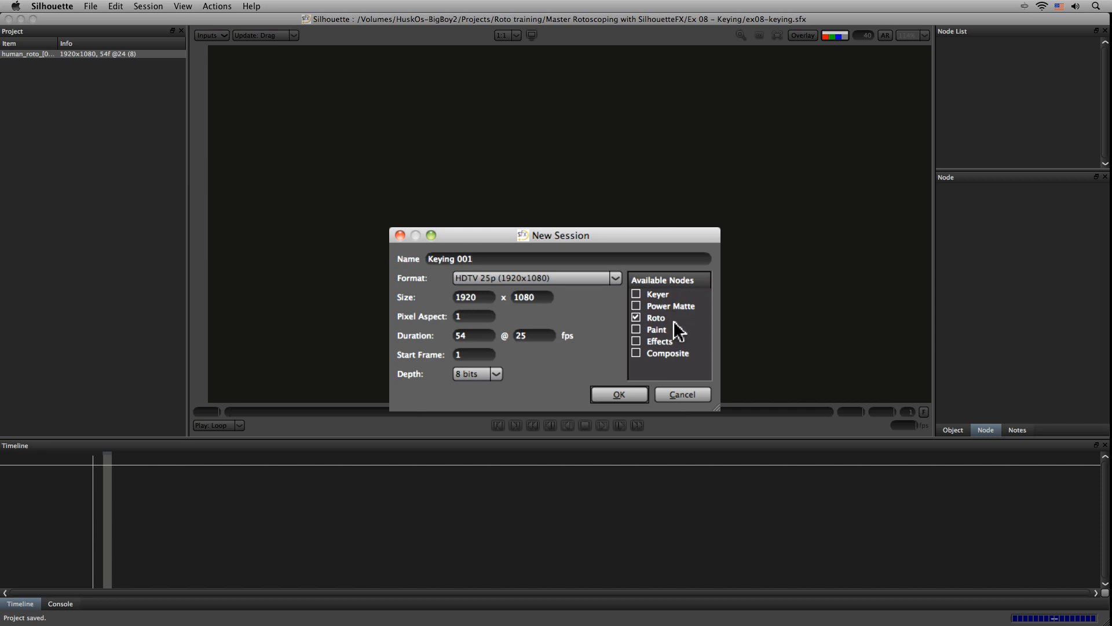
- Create the Keying 001 session with the Keyer node enabled alongside Roto
click(635, 294)
click(615, 394)
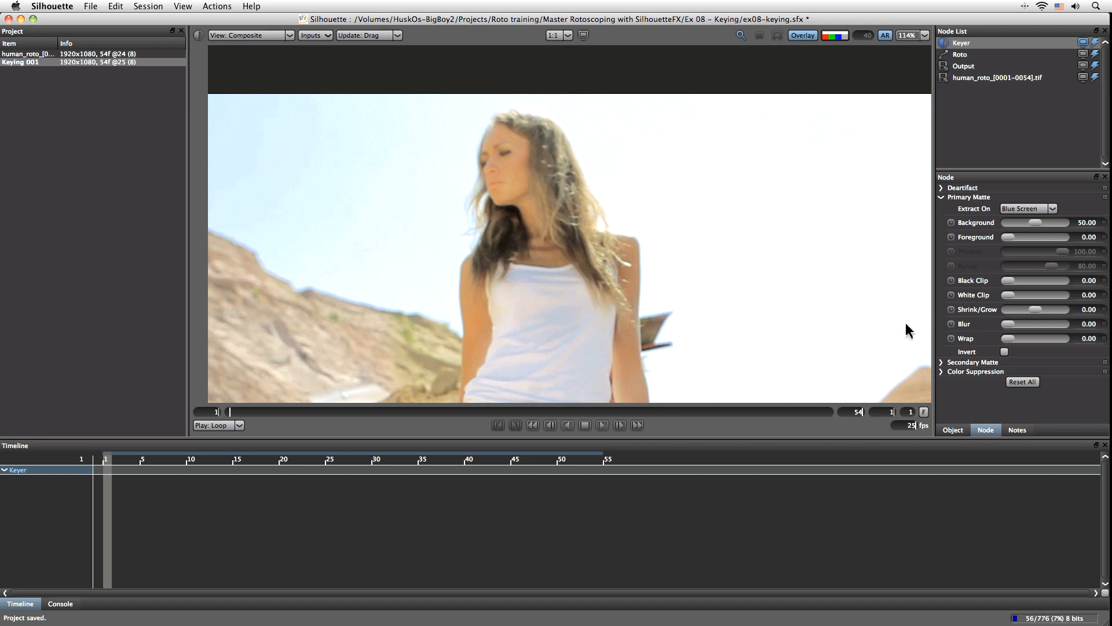
key(f)
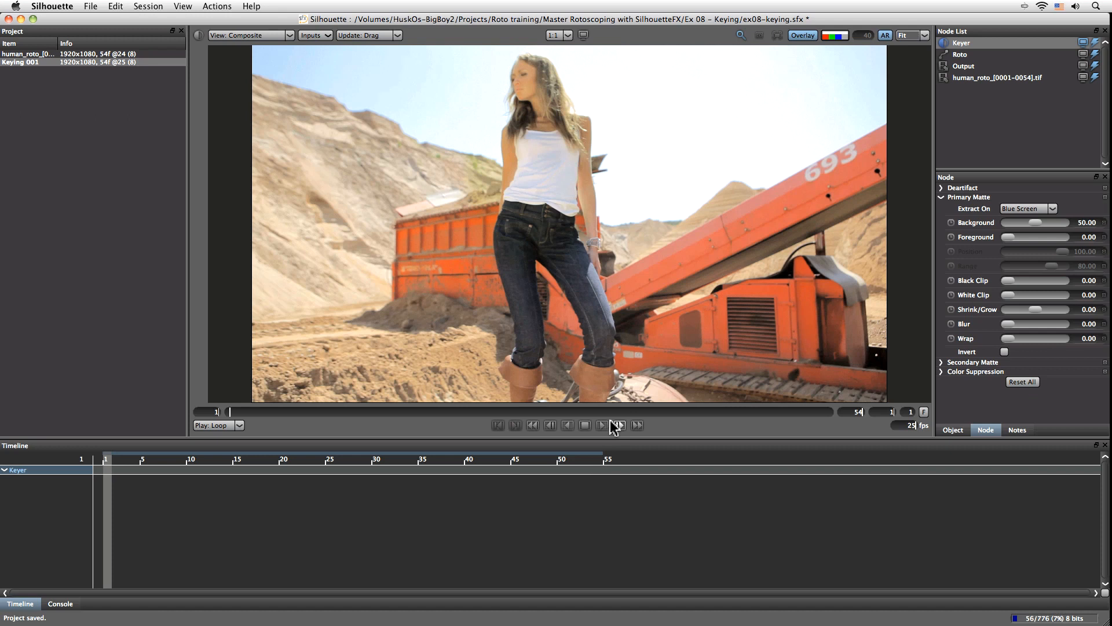
- Play and scrub through the clip, examining the woman's hair edges against the bright sky up close
click(603, 426)
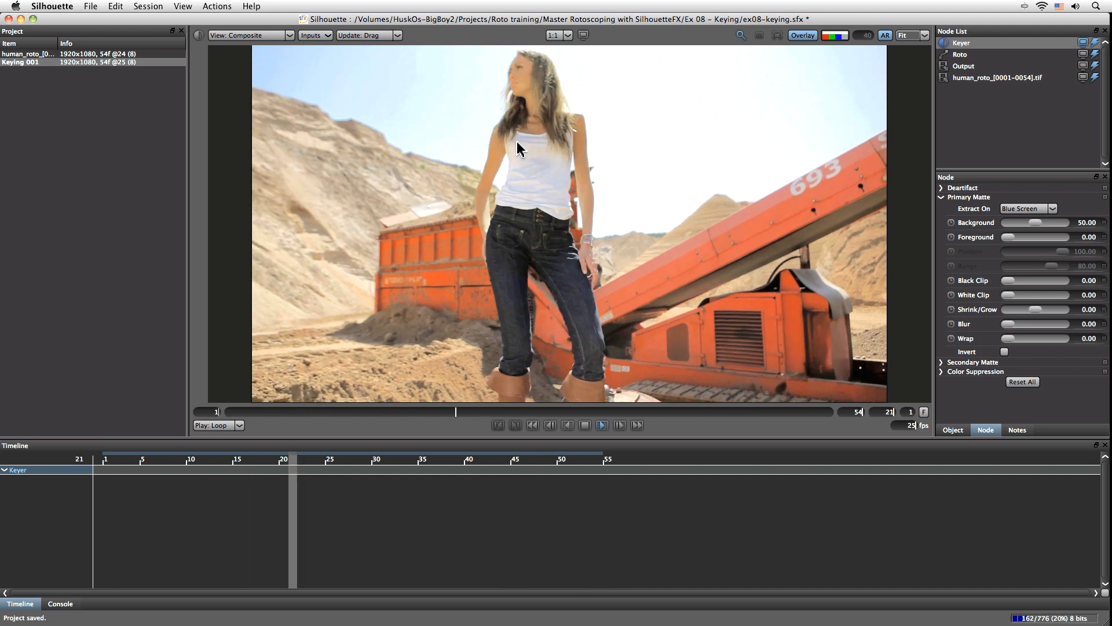
scroll(517, 152, up, 5)
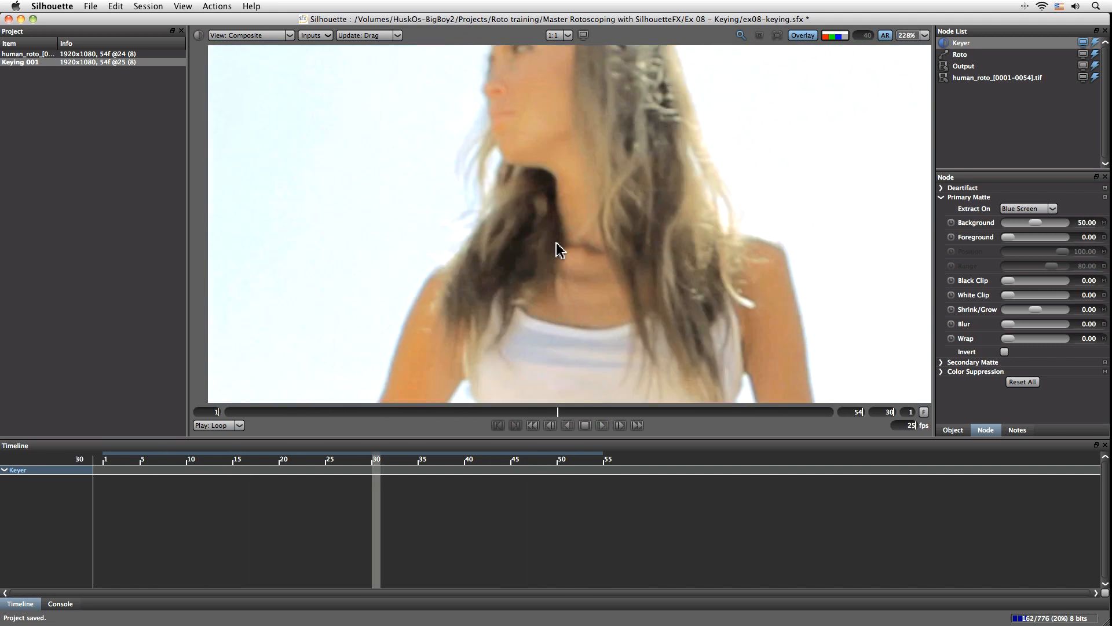
drag(574, 314, 561, 262)
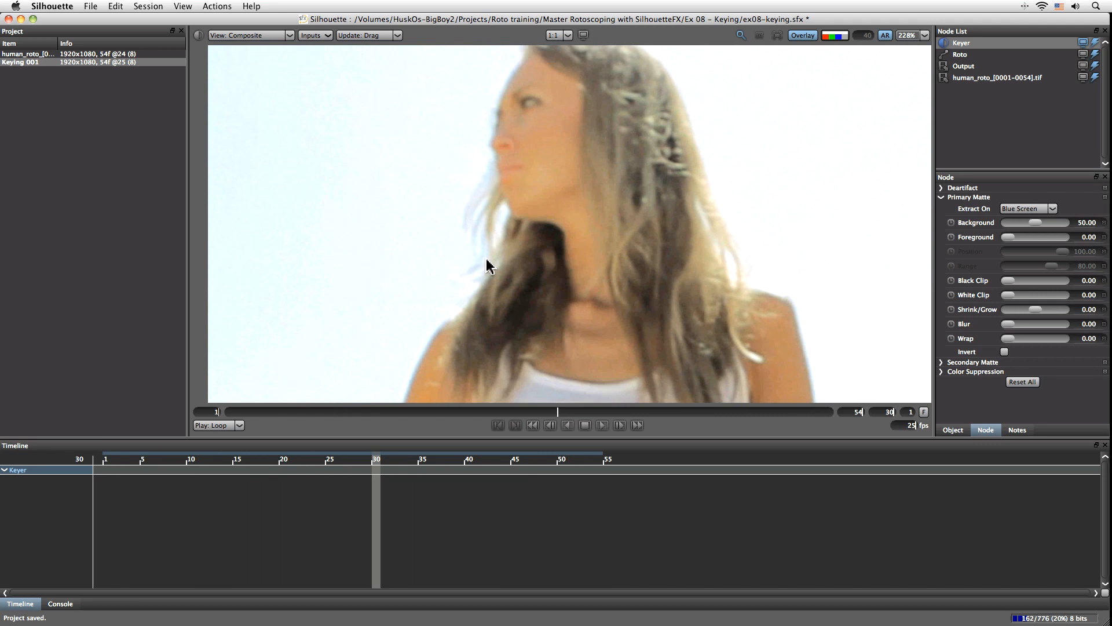
drag(602, 162, 516, 185)
click(602, 425)
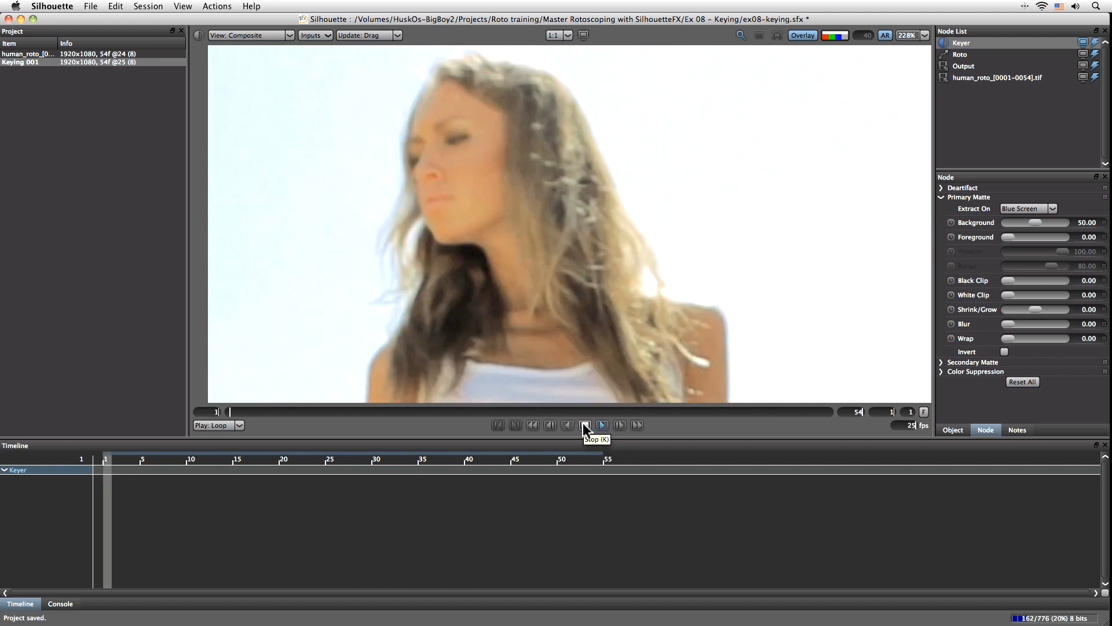
click(585, 426)
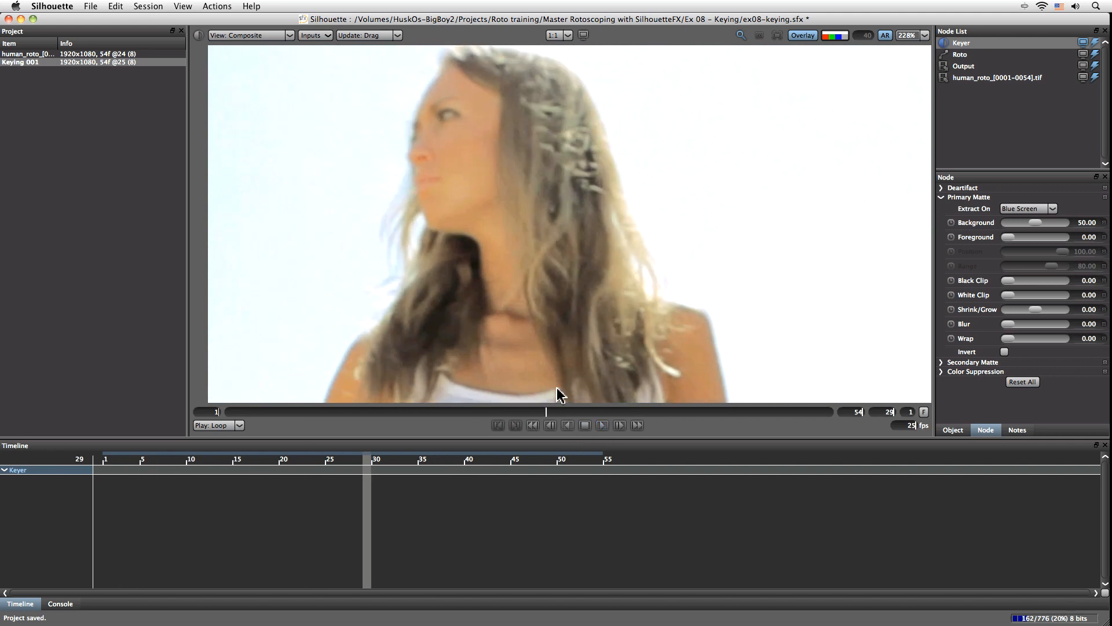
mouse_move(546, 411)
mouse_down()
mouse_move(297, 397)
mouse_move(242, 411)
mouse_up()
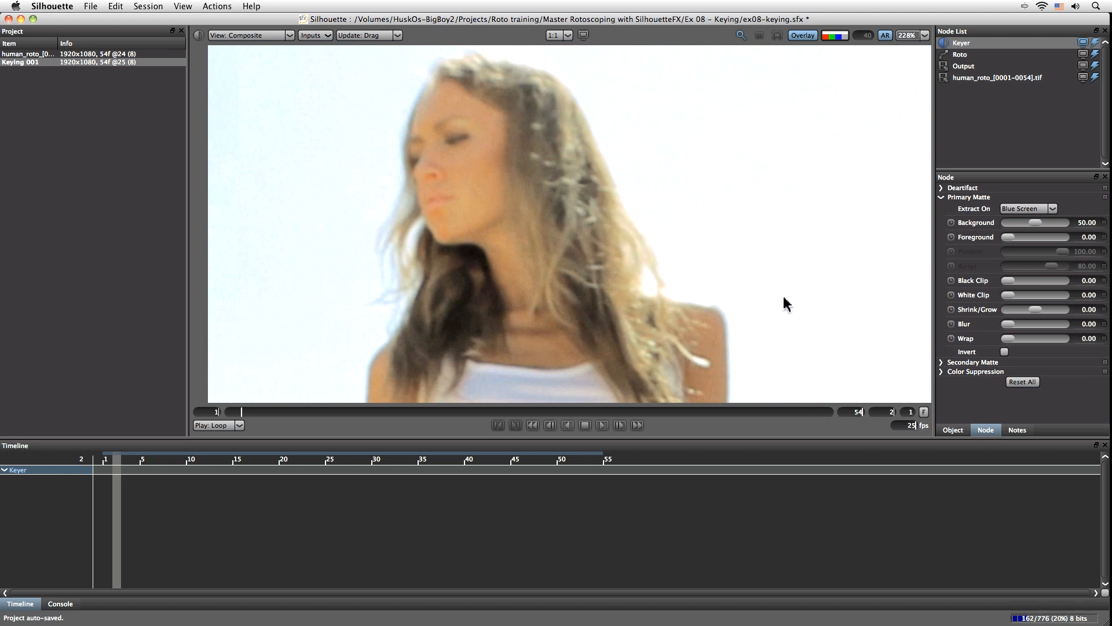
key(f)
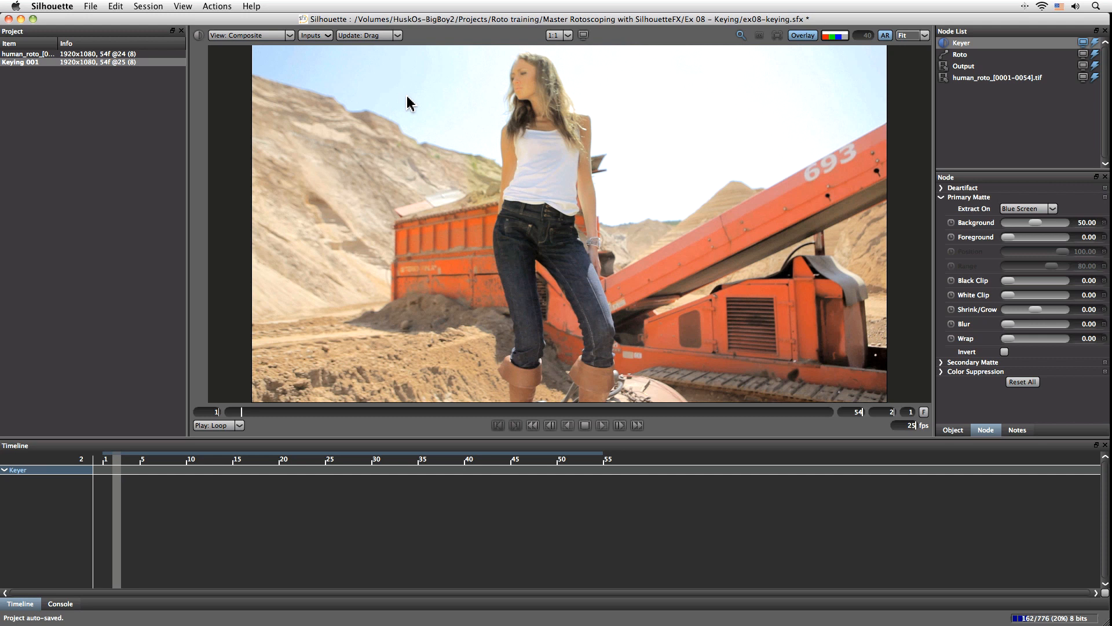
- View the Keyer's Foreground and check the other available view modes
click(285, 38)
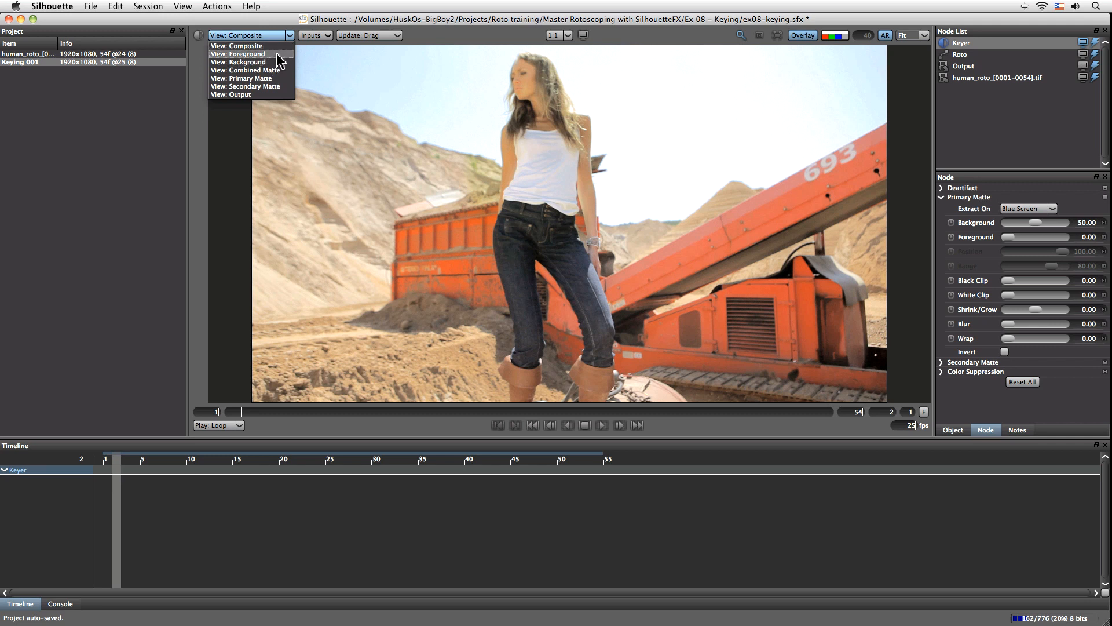
click(282, 54)
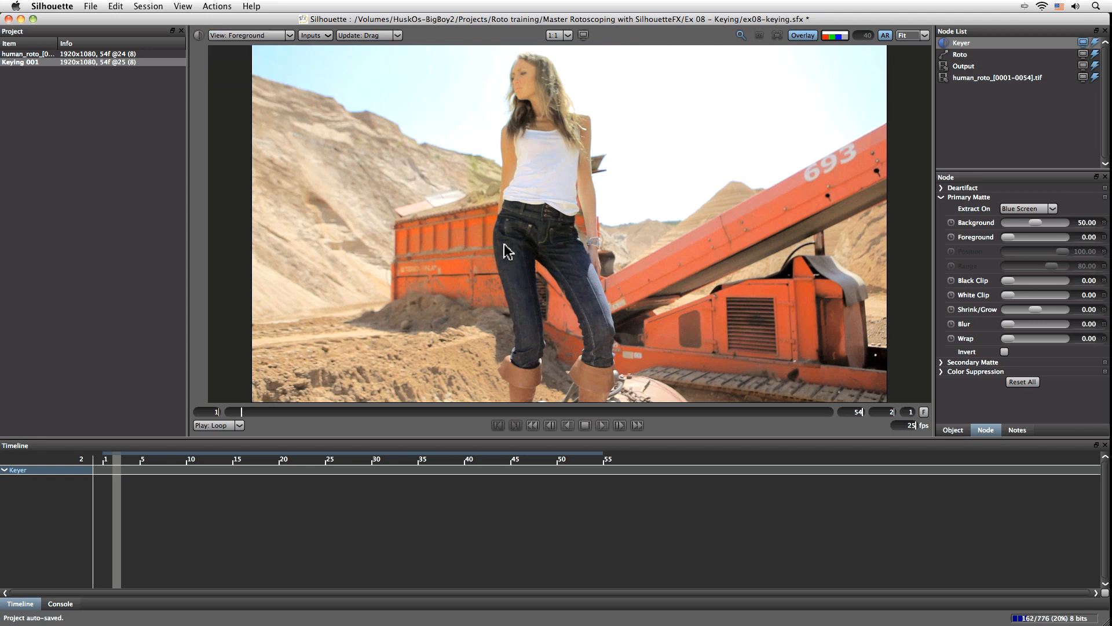
click(284, 35)
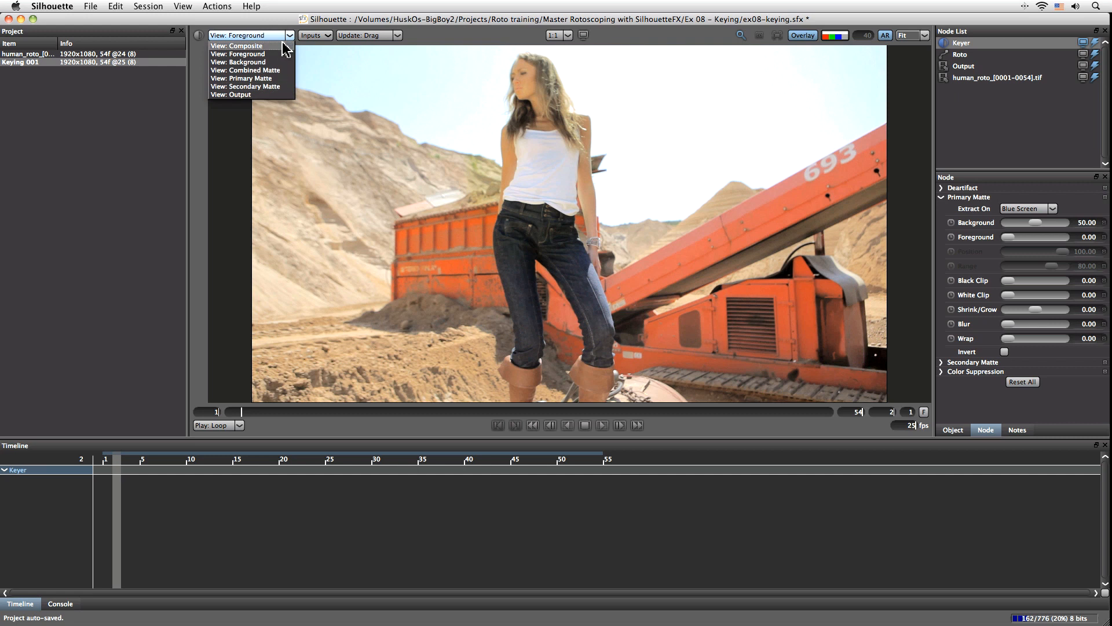
click(388, 168)
- Cycle the viewer through the Keyer's view modes from Composite to Output, including the mattes, and return to Composite
key(1)
key(2)
key(3)
key(4)
key(1)
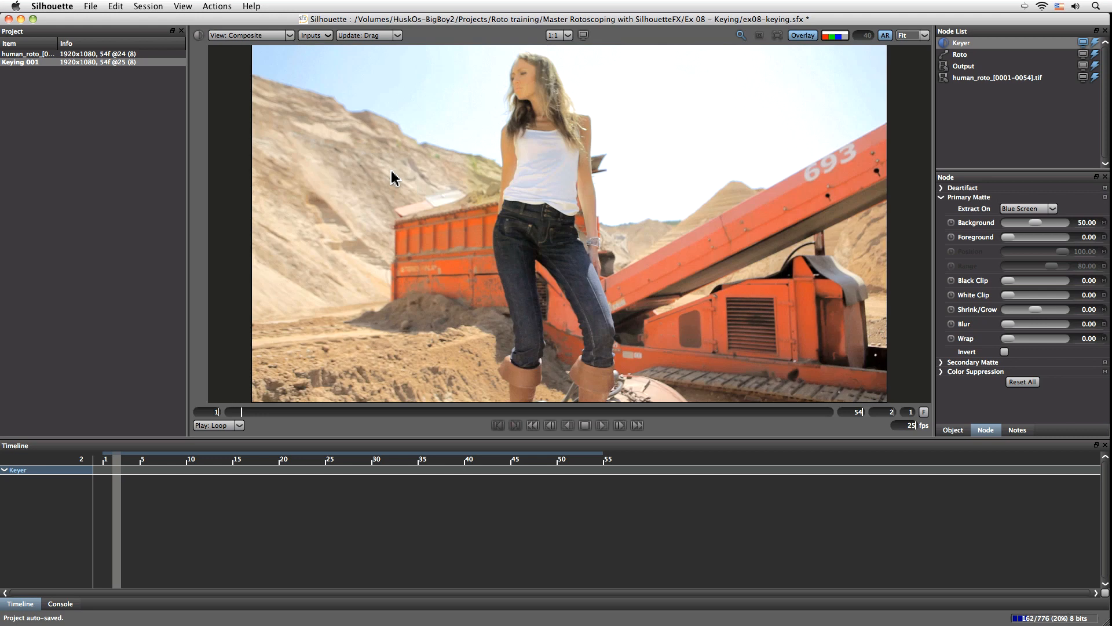
key(5)
key(6)
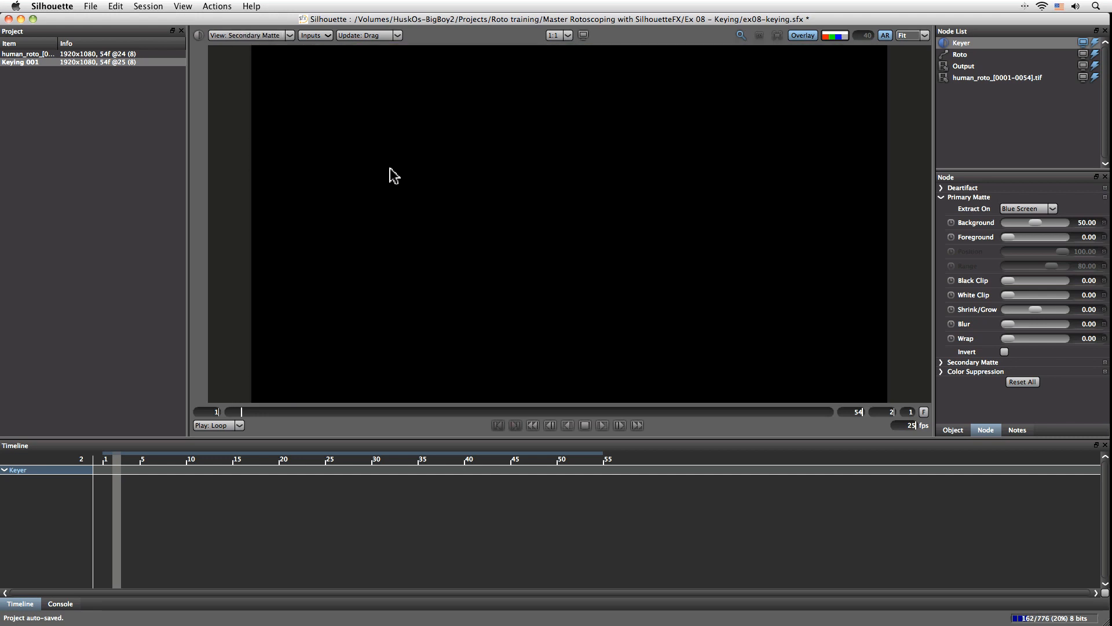
key(7)
click(285, 36)
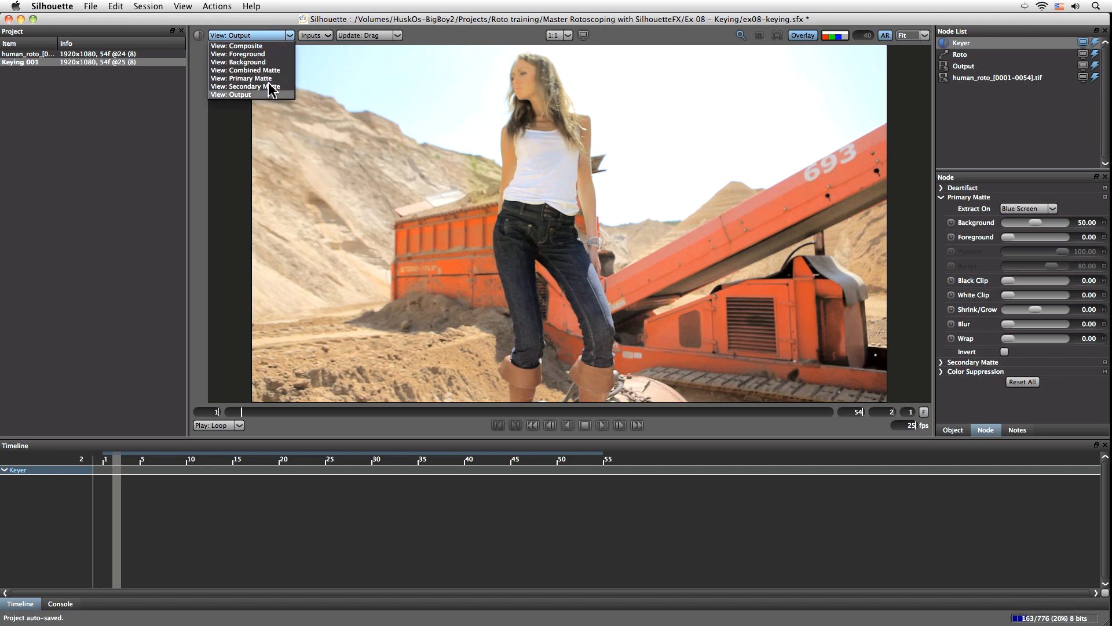
click(274, 46)
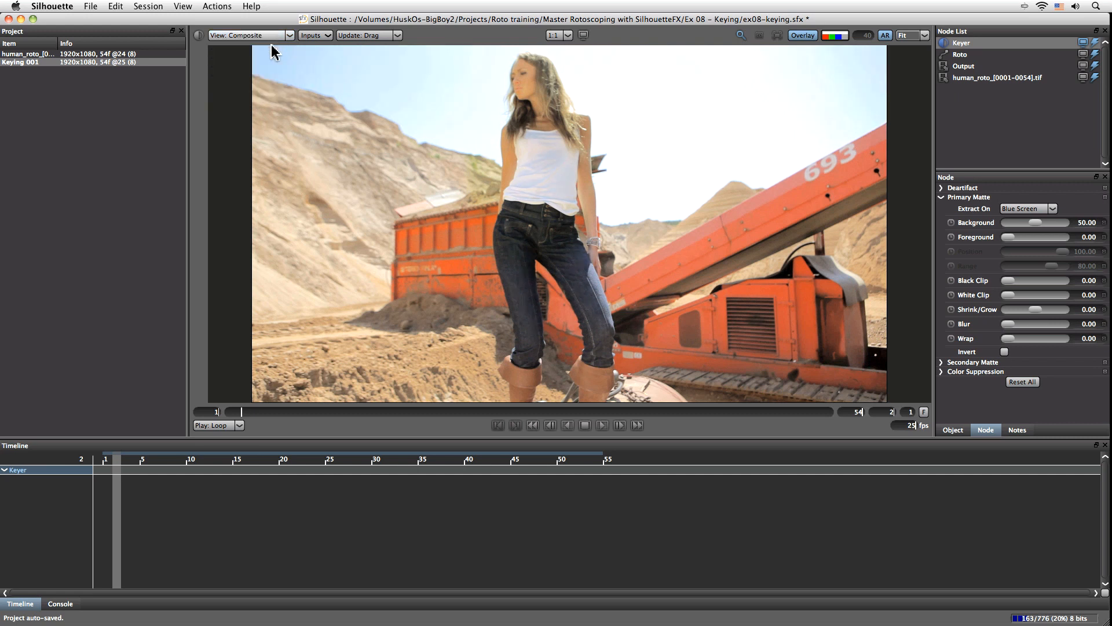
- Compare the Roto node's available view modes with those of the Keyer node
click(962, 55)
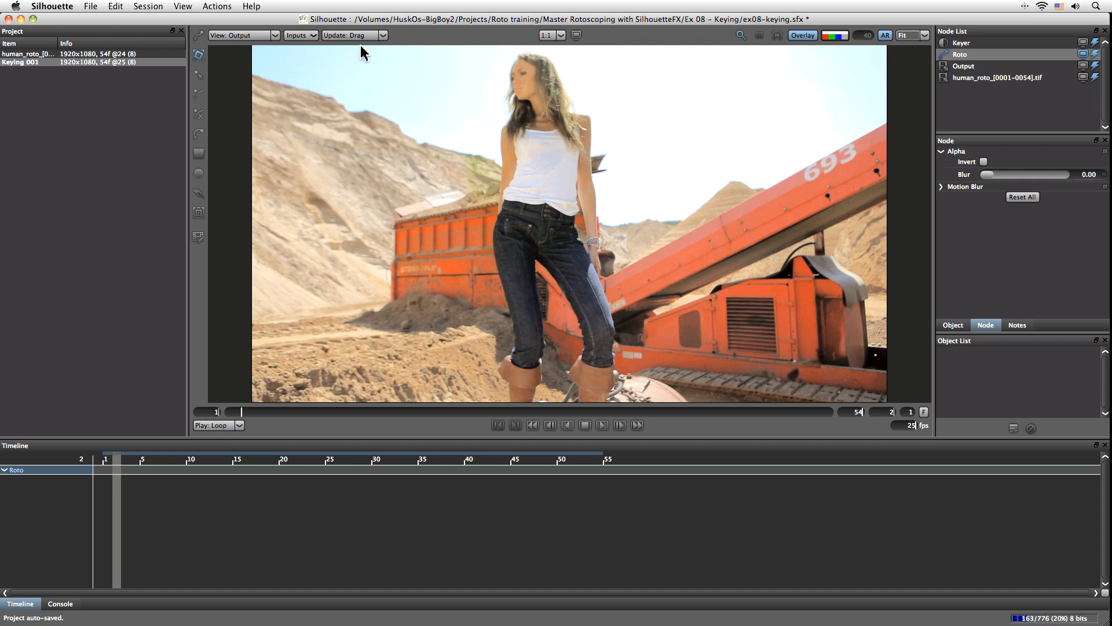
click(261, 35)
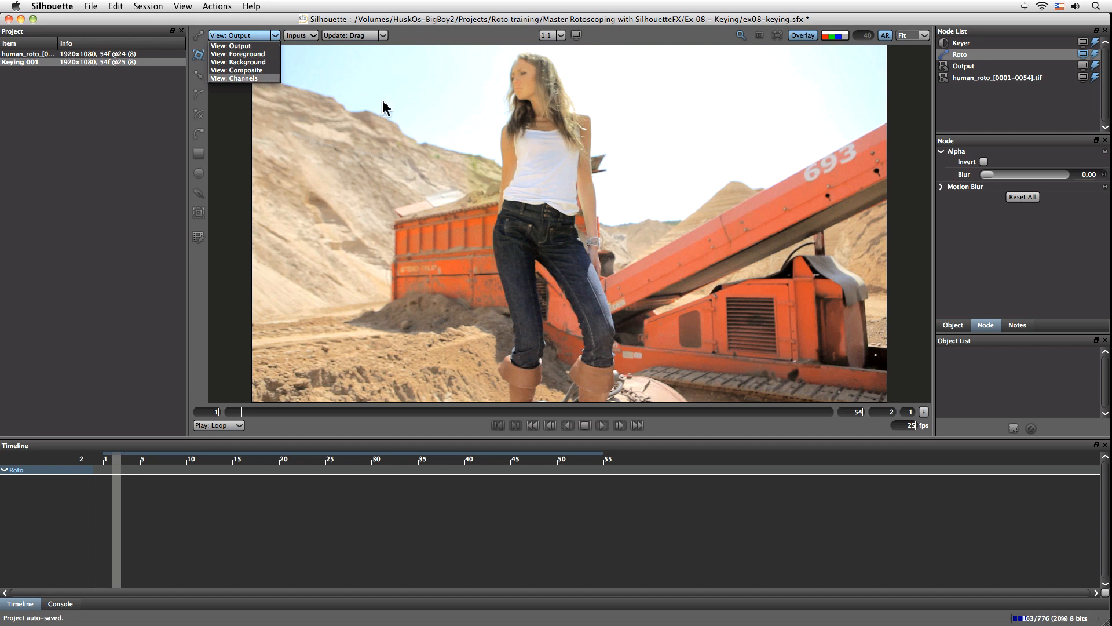
click(978, 51)
click(972, 44)
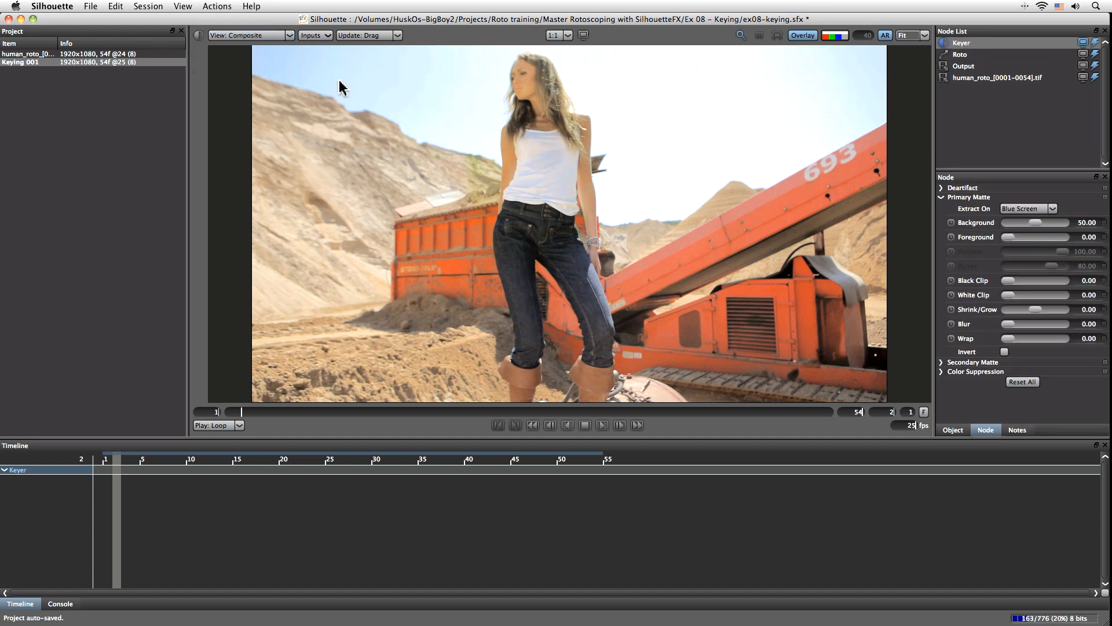
click(288, 36)
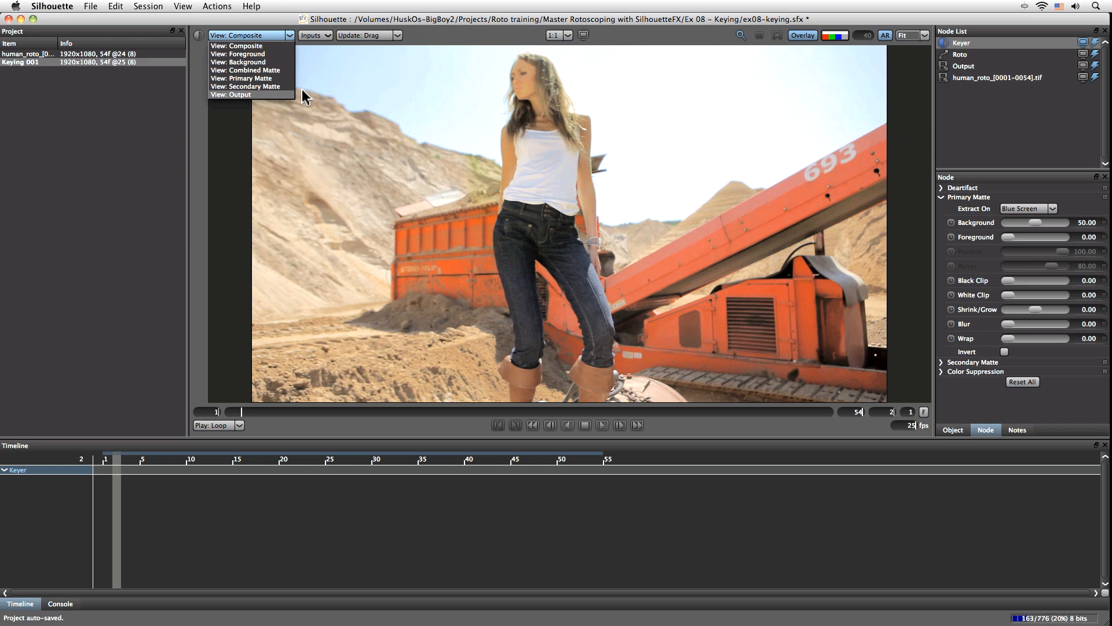
click(422, 144)
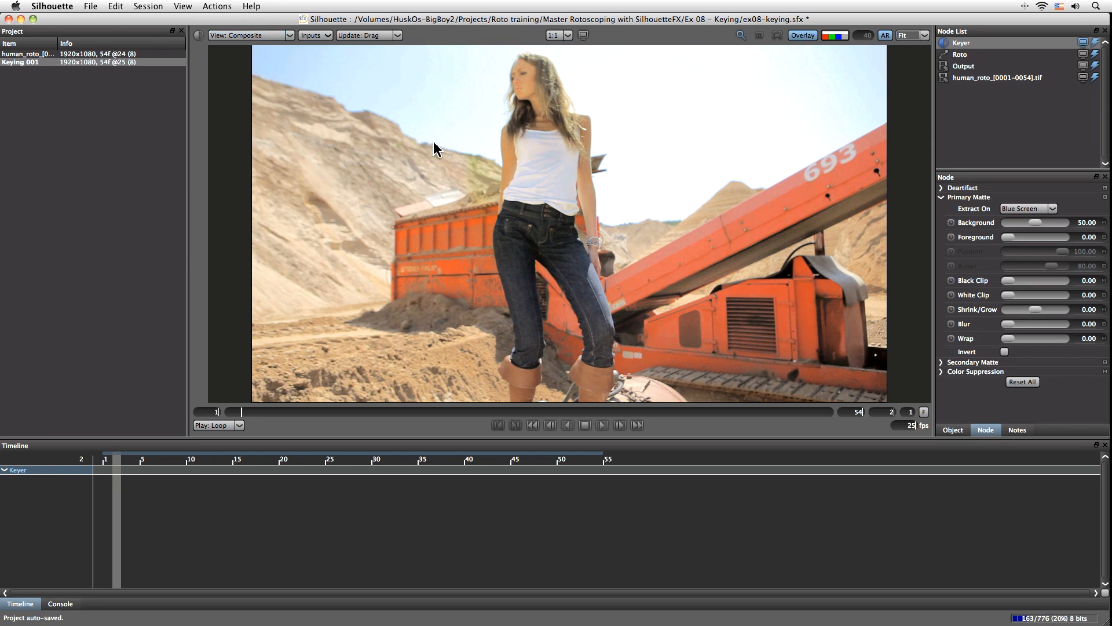
- Cycle repeatedly through the Keyer's Composite, Foreground, Background and Combined Matte views
key(1)
key(2)
key(3)
key(4)
key(1)
key(2)
key(3)
key(4)
click(284, 38)
click(739, 155)
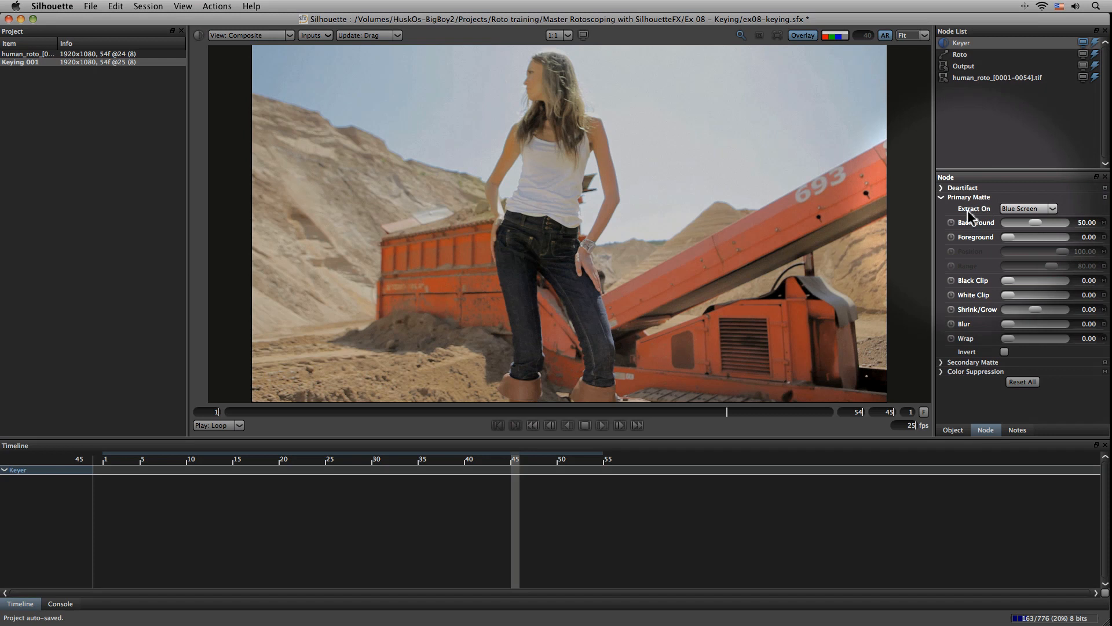
- Examine the extraction methods offered for the Keyer's primary matte
key(F1)
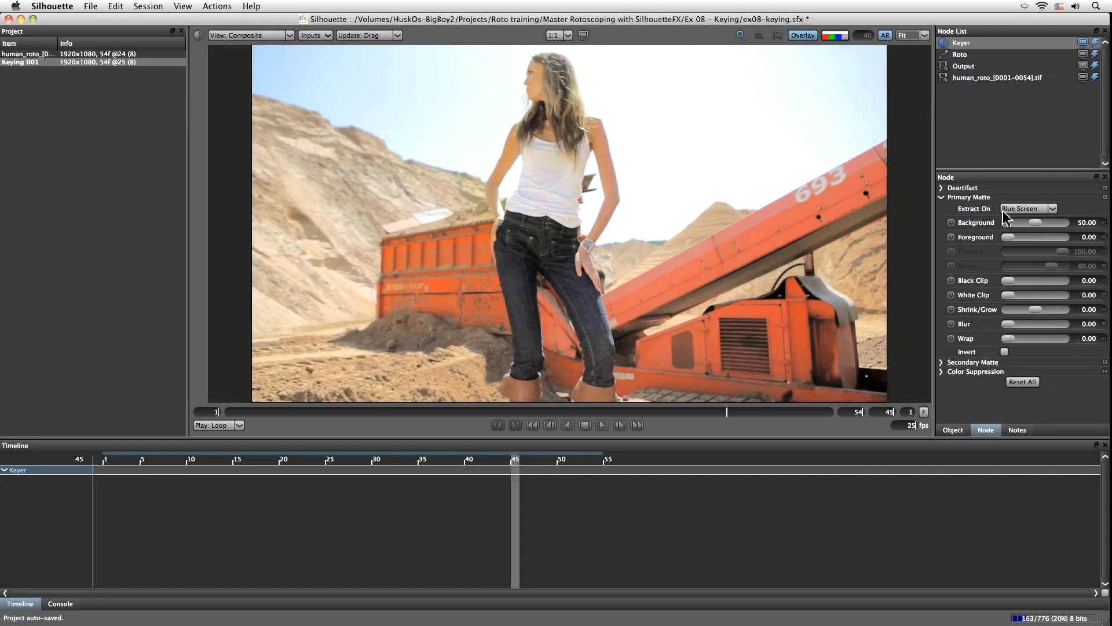
click(1053, 212)
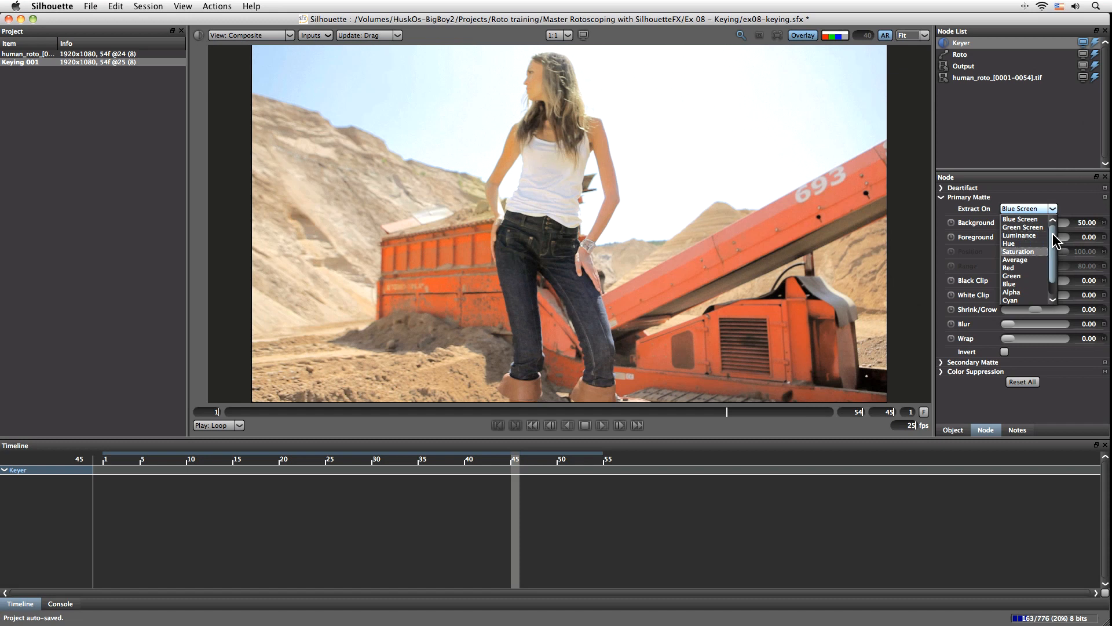
mouse_move(1054, 239)
mouse_down()
mouse_move(1055, 249)
mouse_move(1046, 226)
mouse_up()
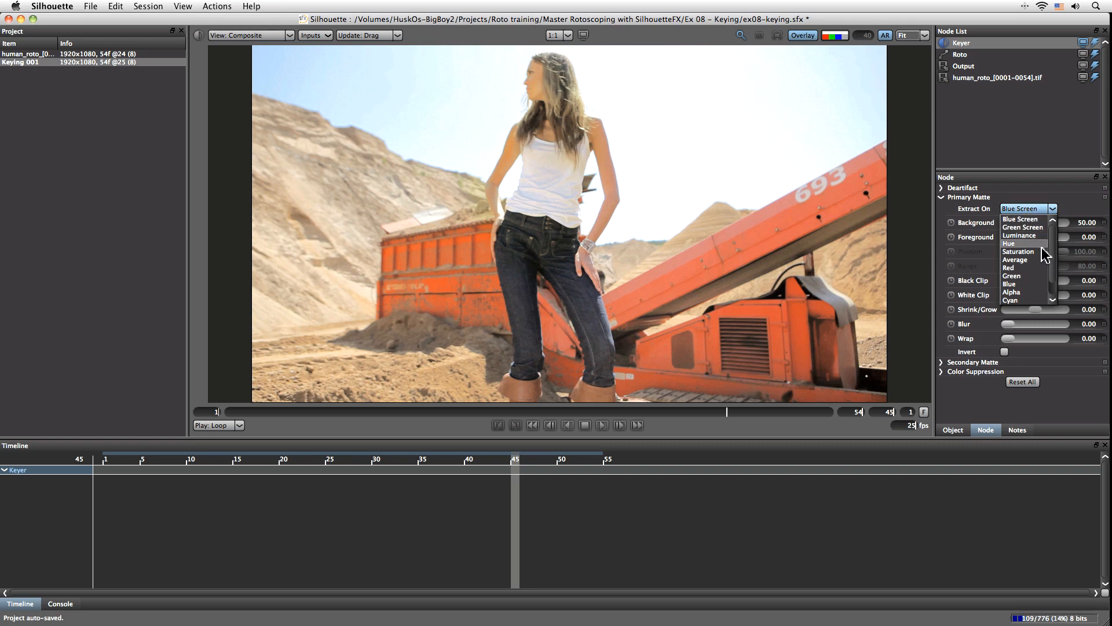
drag(1053, 253, 1052, 272)
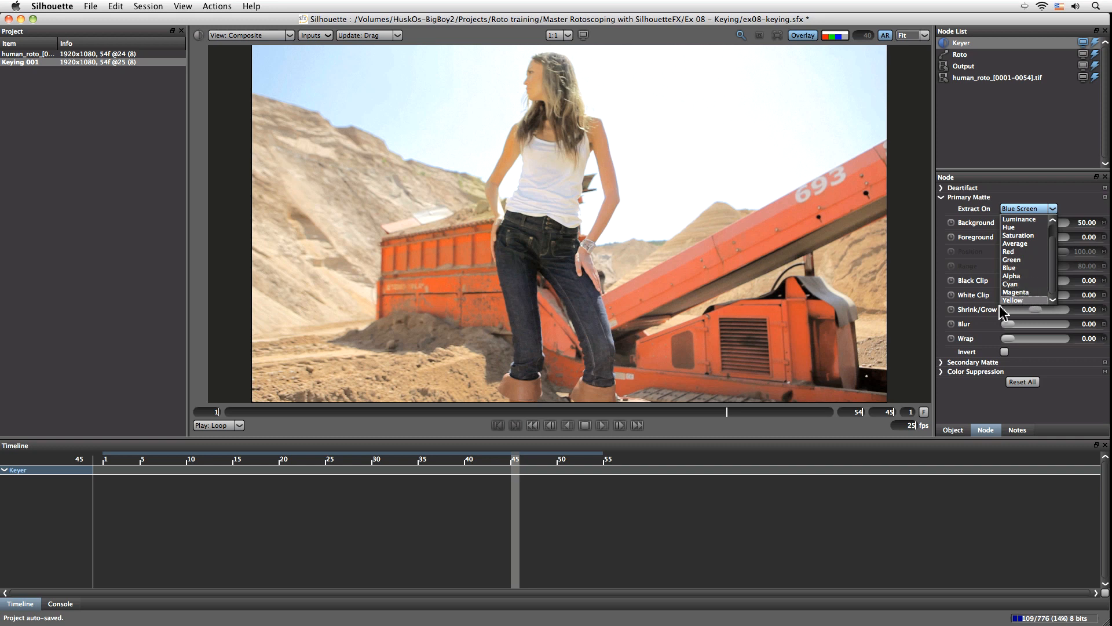
scroll(1057, 240, up, 2)
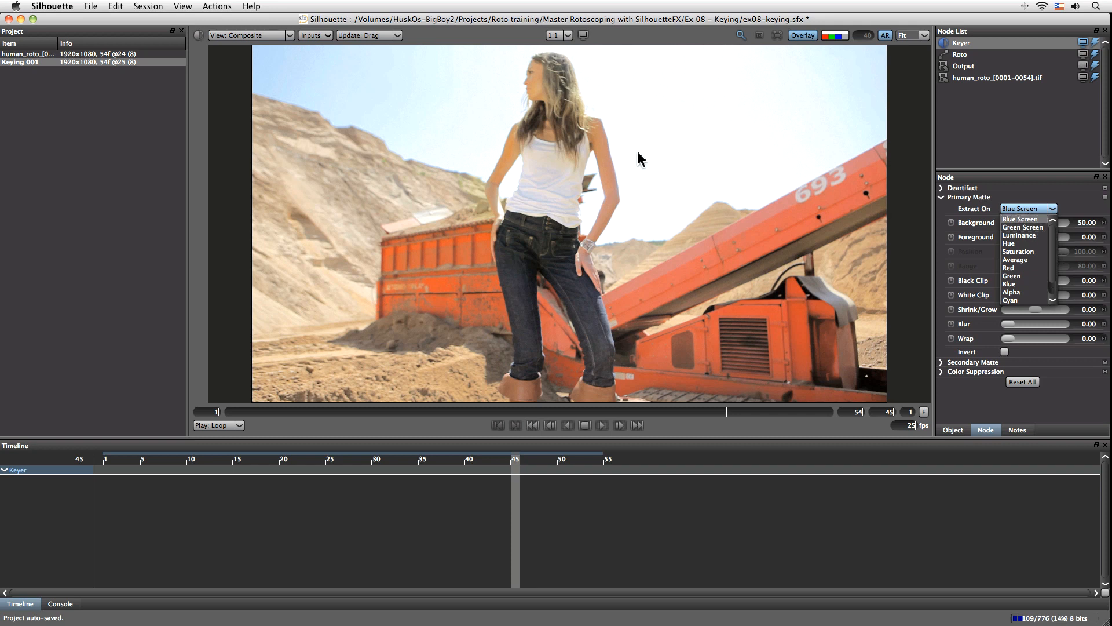
click(768, 125)
- At frame 41, set the primary matte to extract on Luminance and view the Primary Matte
key(Left)
key(Left)
key(Left)
key(Left)
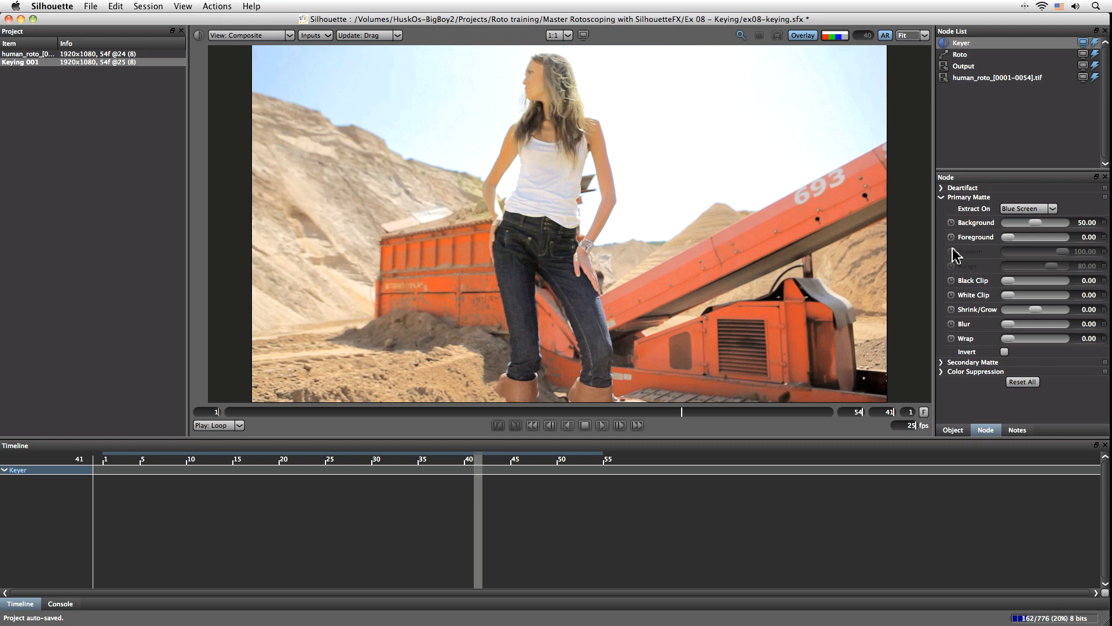
click(1052, 209)
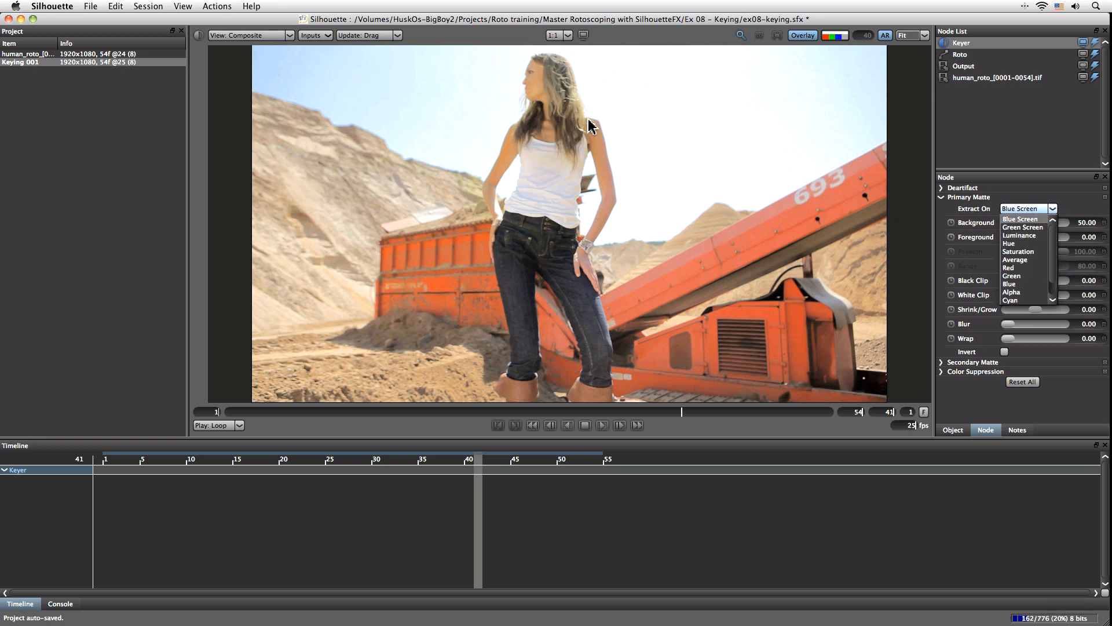
click(1027, 236)
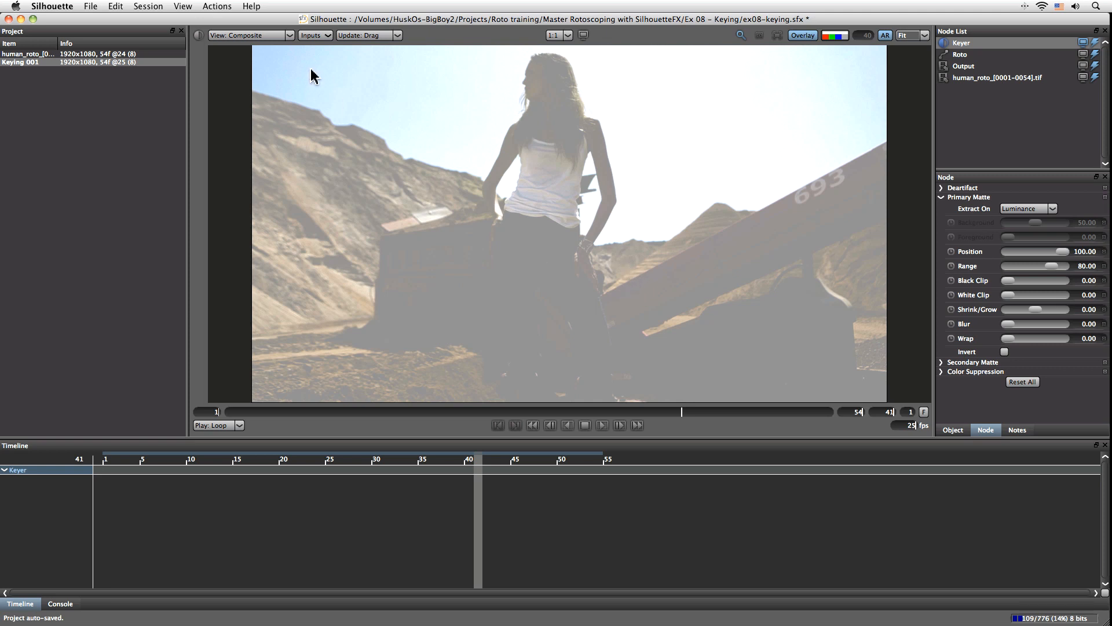
click(288, 36)
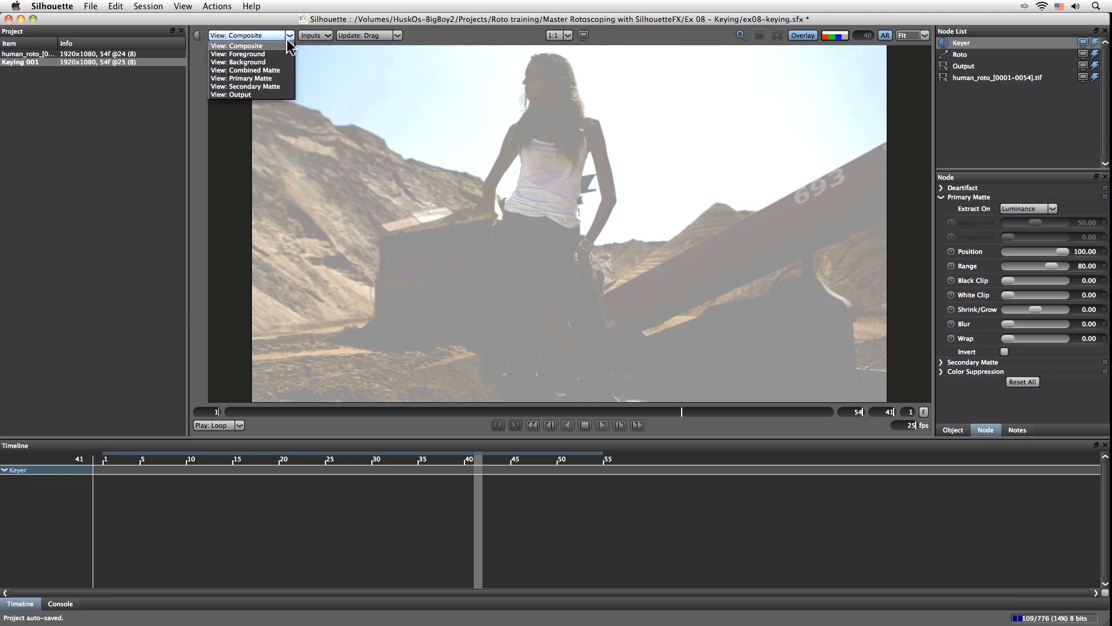
click(288, 79)
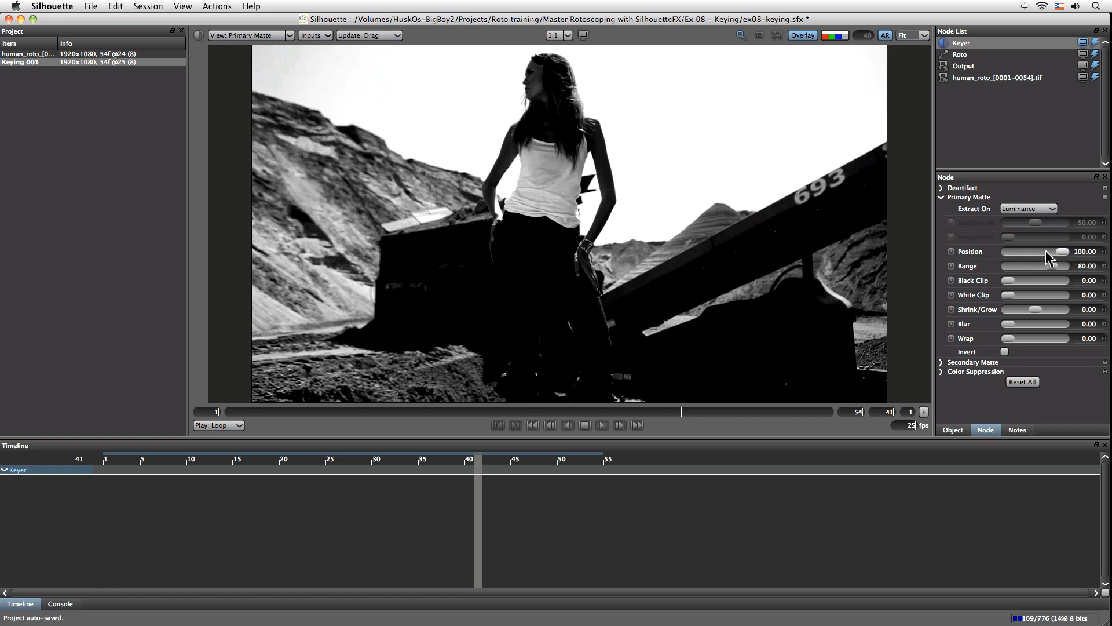
- Lower the primary matte's Position to about 41.65 and its Range to about 9.38
drag(1063, 255, 1036, 261)
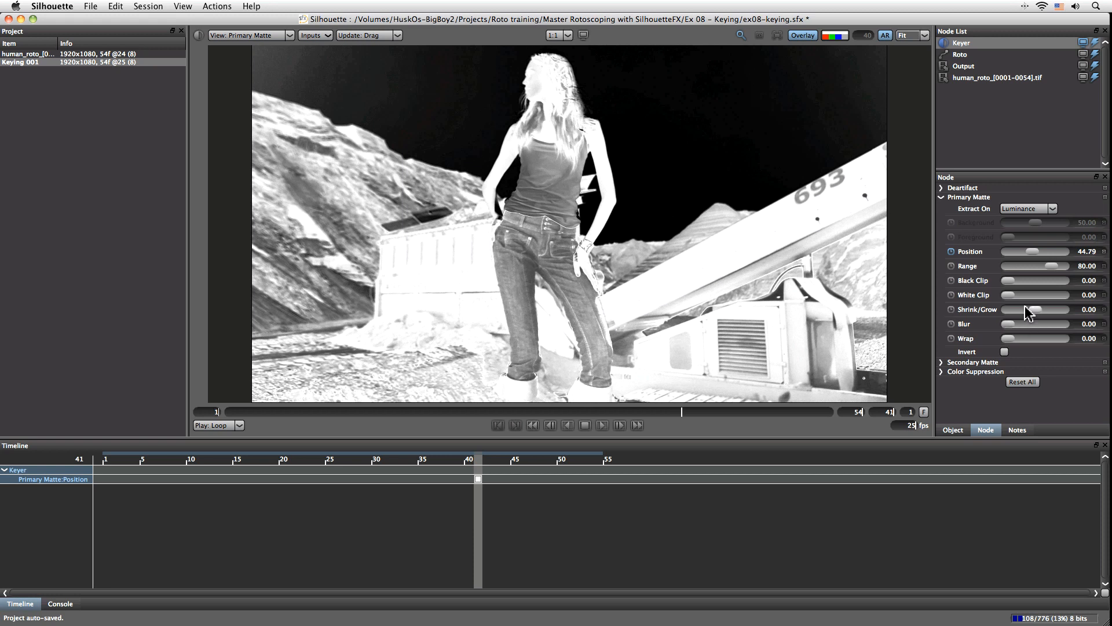
drag(1034, 250, 1031, 250)
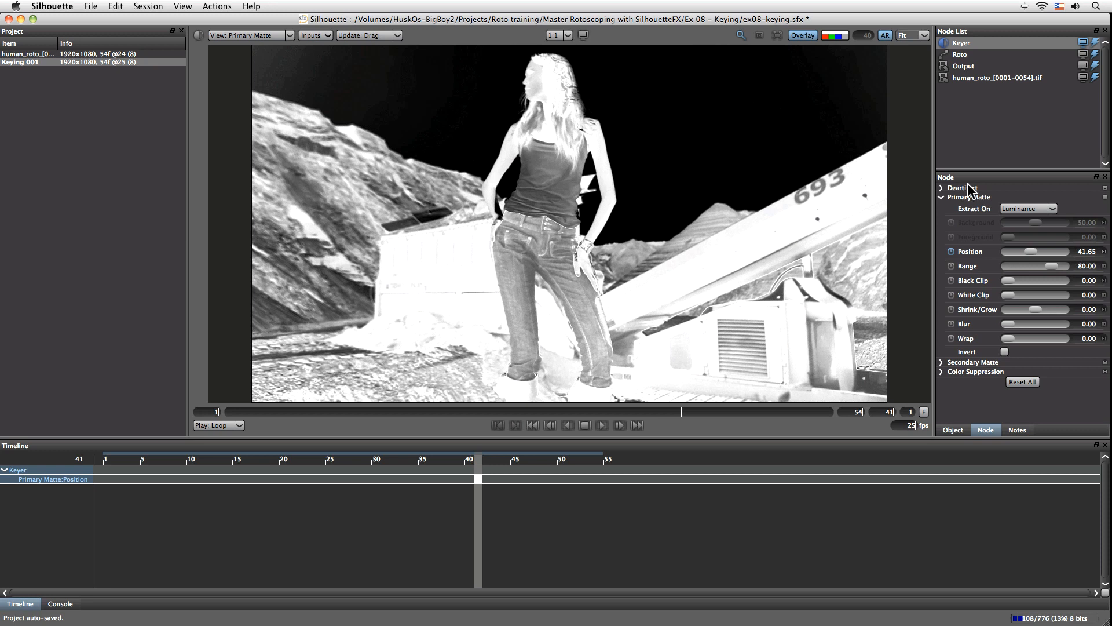
drag(1053, 273, 1010, 271)
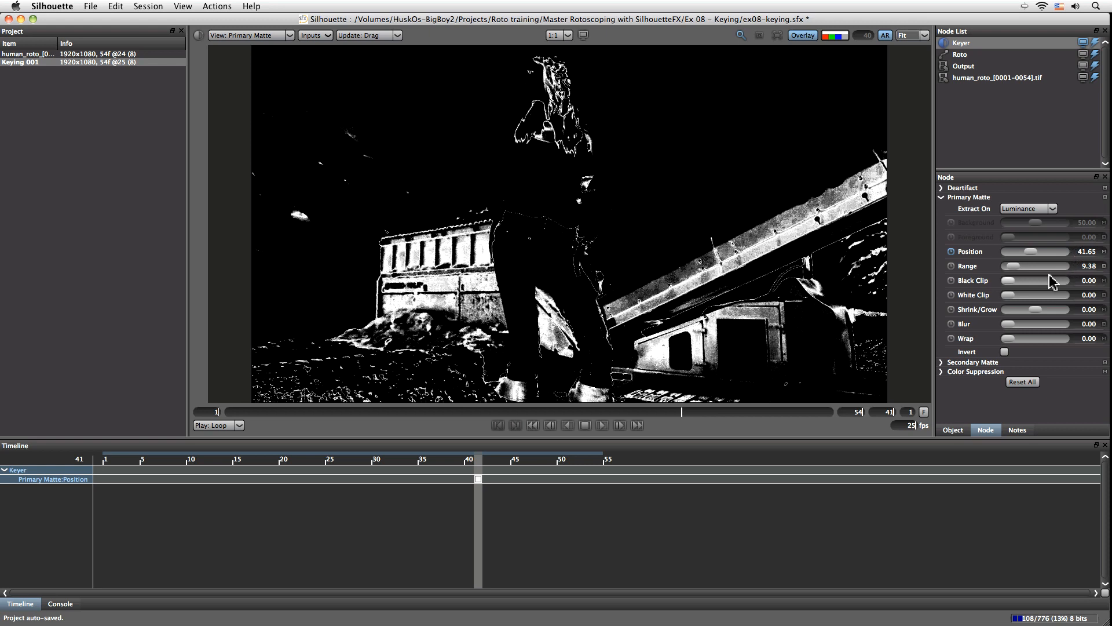
- Set the primary matte's Range to about 65.62 and White Clip to about 41.65, with Black Clip at 0
drag(1012, 266, 1065, 262)
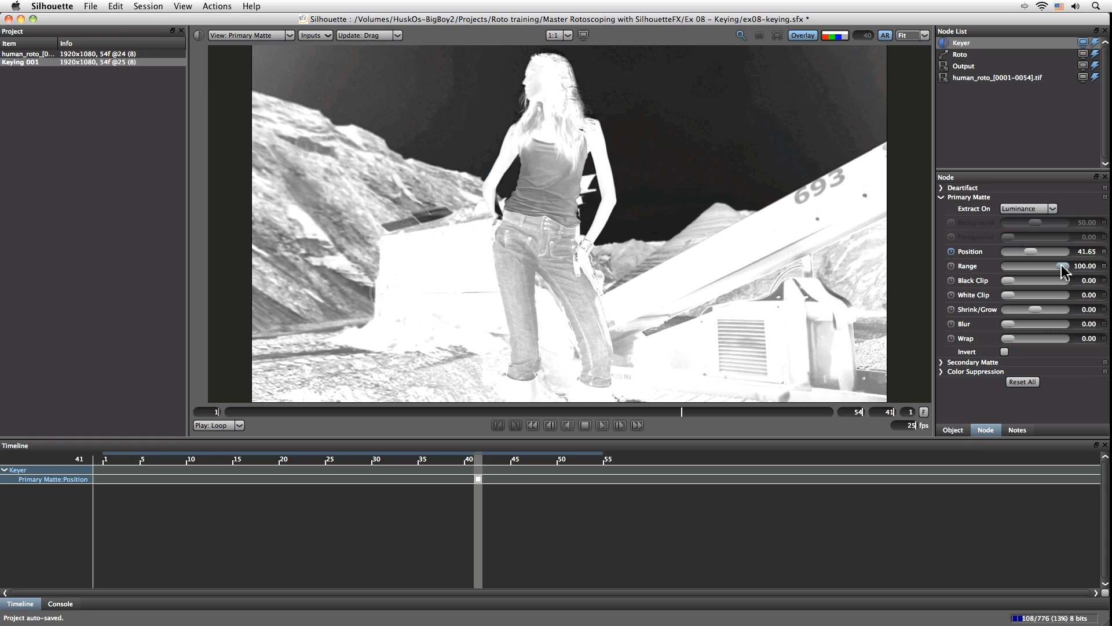
drag(1063, 271, 1044, 269)
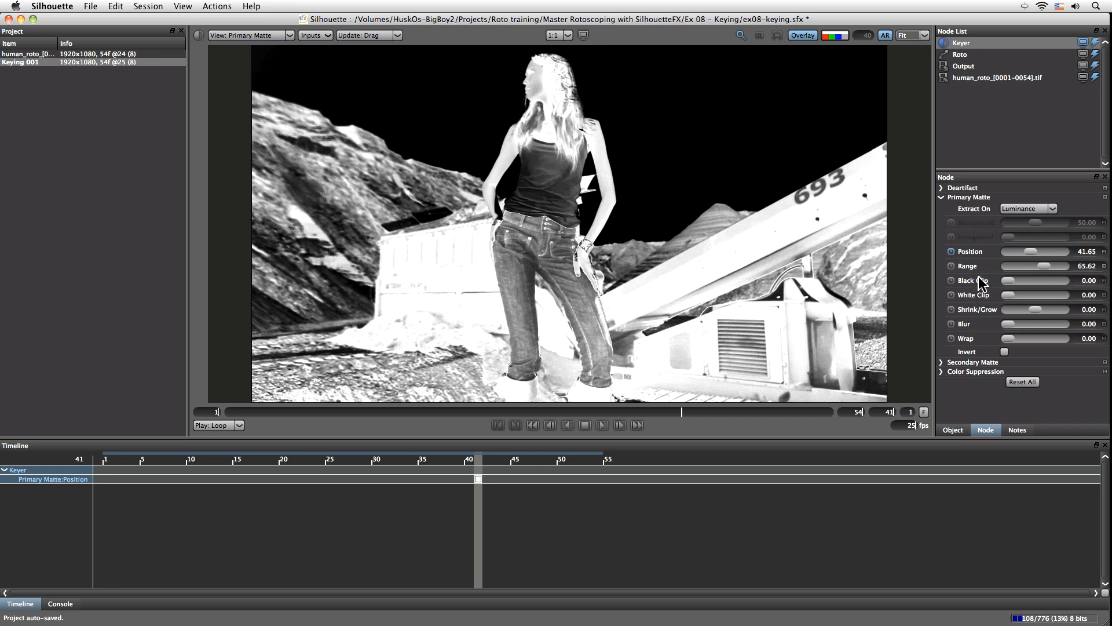
click(1009, 280)
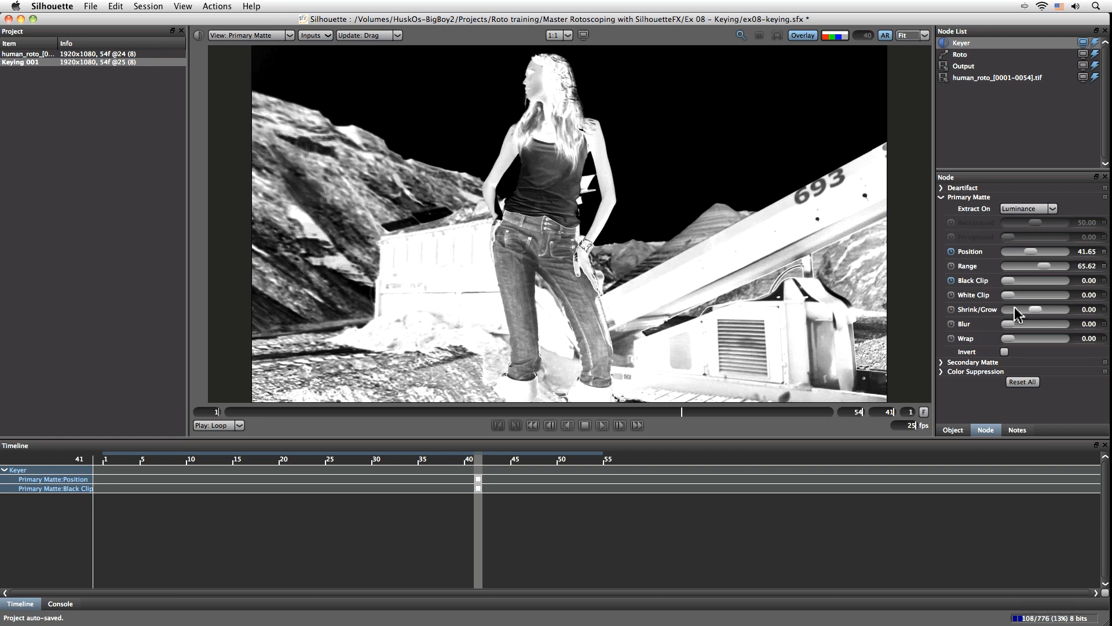
drag(1009, 280, 1065, 289)
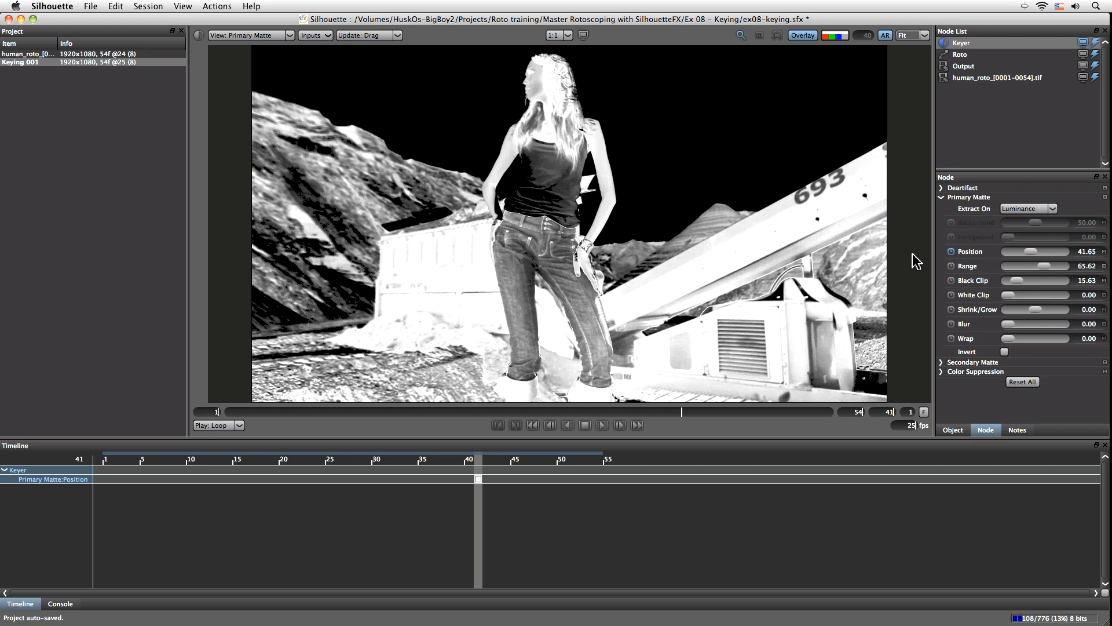
mouse_move(1020, 285)
mouse_down()
mouse_move(971, 289)
mouse_move(1032, 298)
mouse_move(1008, 288)
mouse_up()
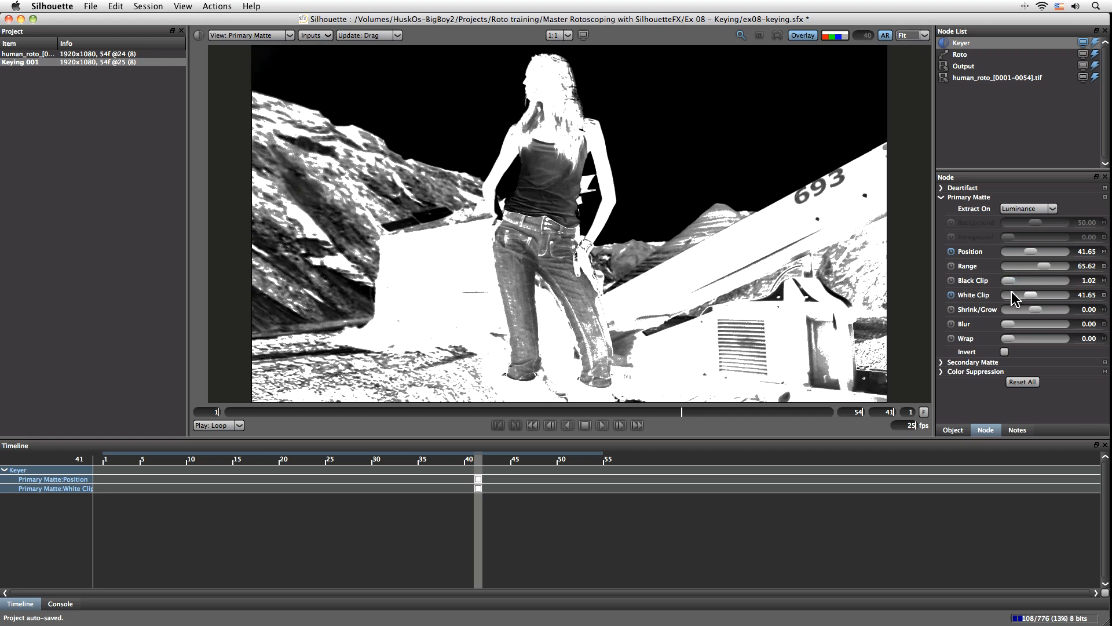
drag(1009, 287, 944, 281)
- Try a Shrink/Grow of 50 on the primary matte and bring it back to about 1.02
drag(1038, 316, 1043, 317)
drag(1053, 316, 1069, 315)
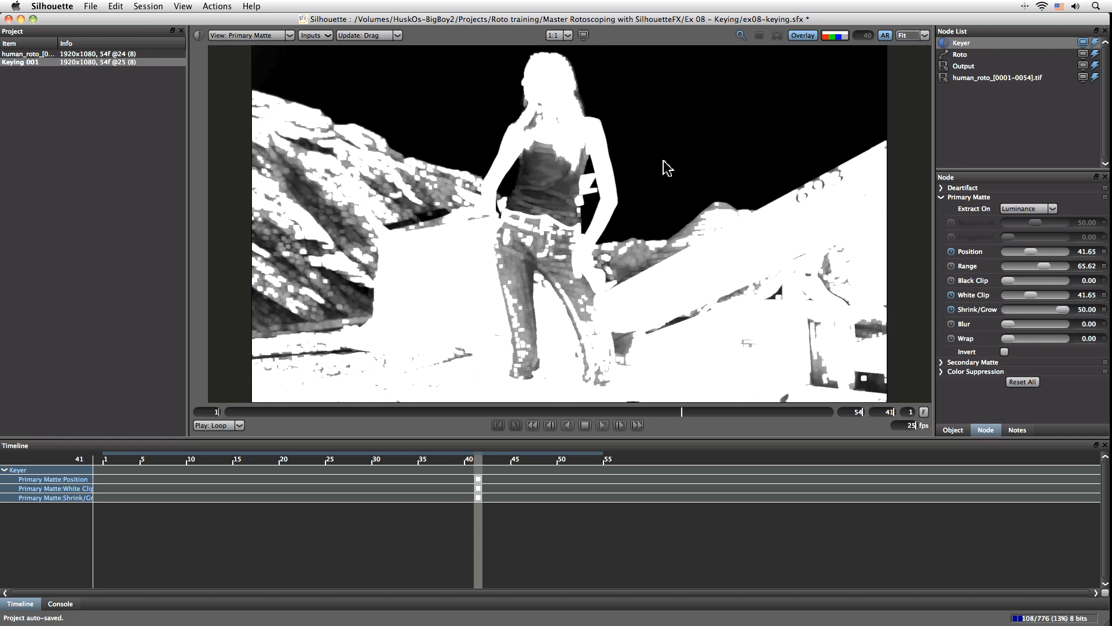
drag(1062, 313, 994, 328)
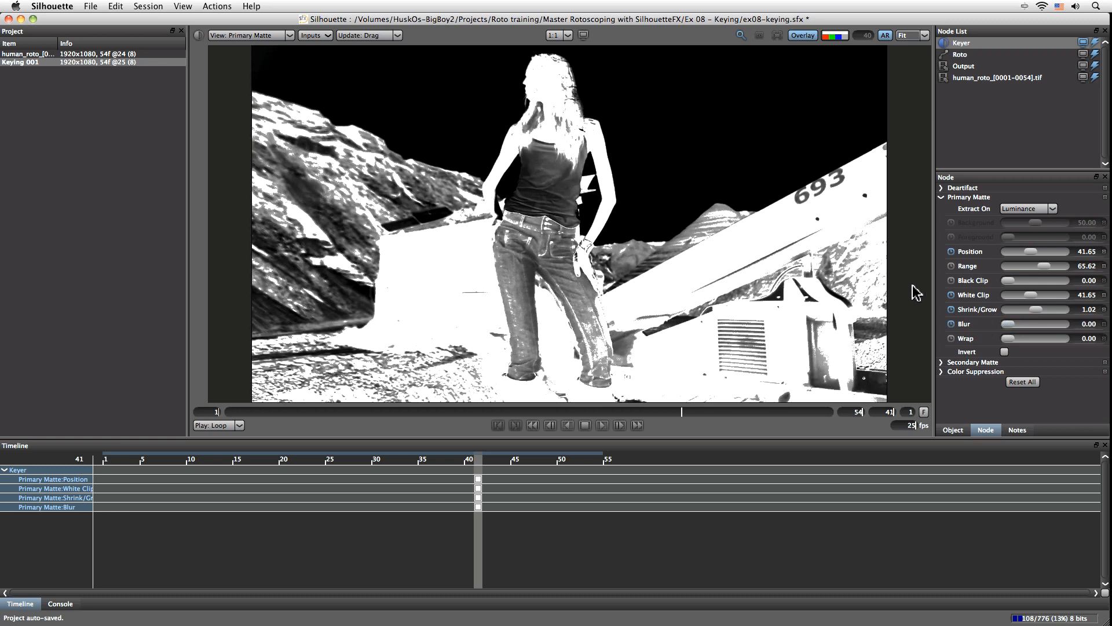
- Try a Blur of 25 and a Wrap of about 11.46 on the matte's edges, and return both to 0
scroll(915, 292, up, 2)
drag(376, 64, 657, 342)
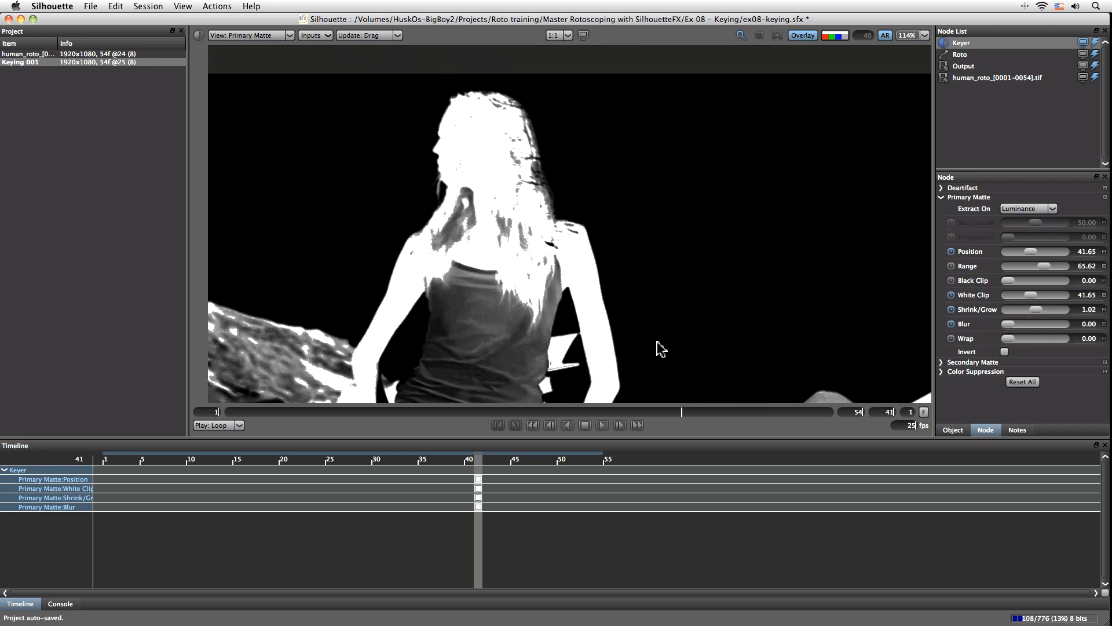
scroll(637, 336, up, 2)
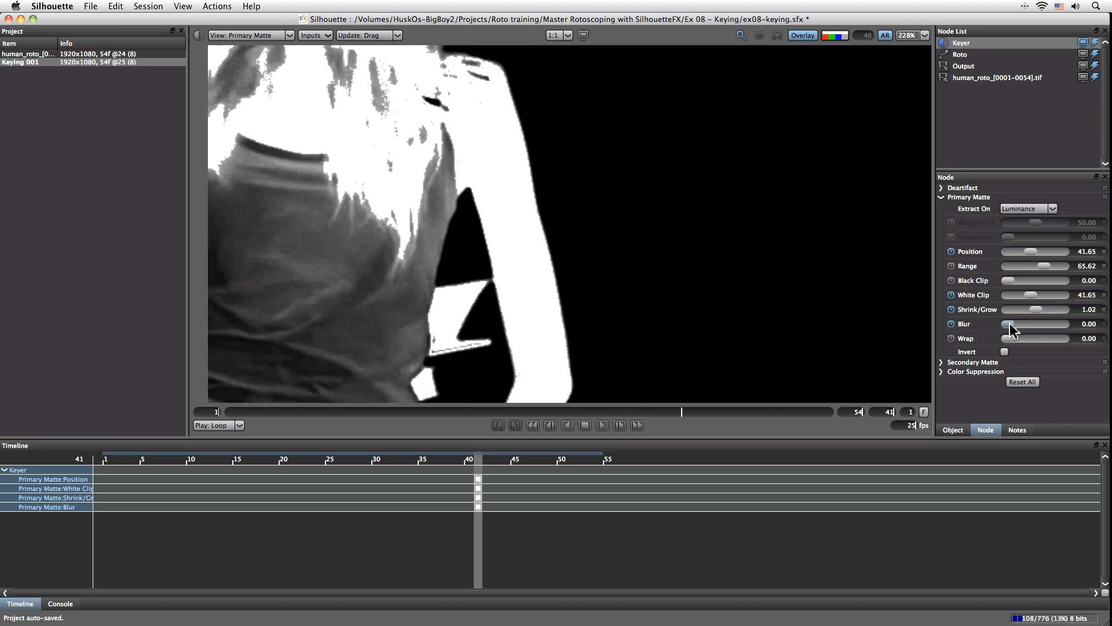
mouse_move(1009, 341)
mouse_down()
mouse_move(1029, 342)
mouse_move(1007, 340)
mouse_move(1021, 325)
mouse_up()
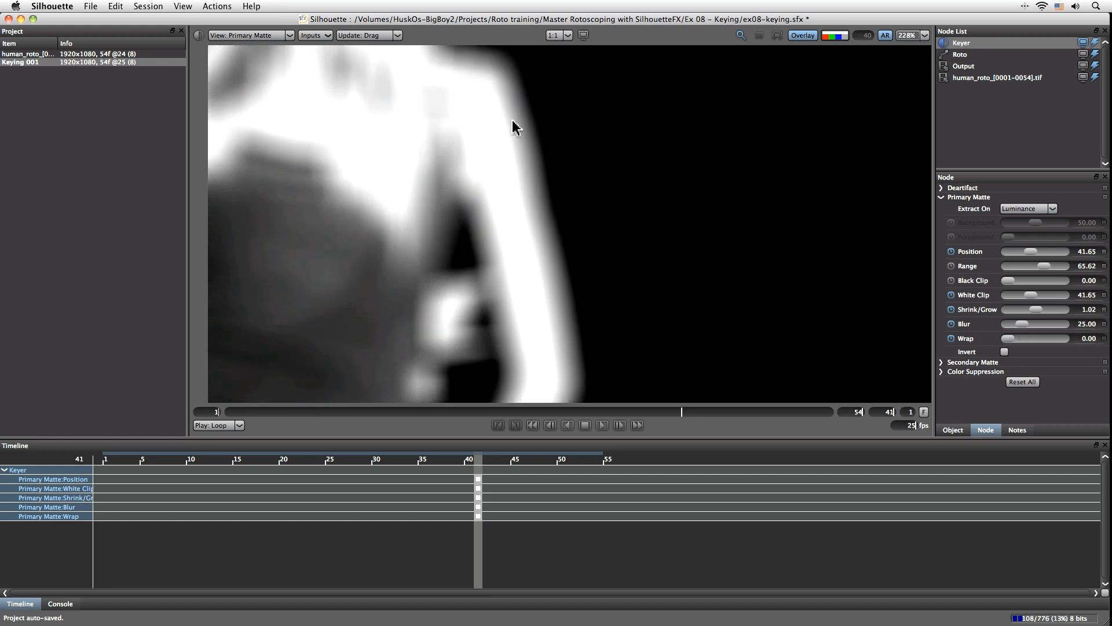
mouse_move(1023, 325)
mouse_down()
mouse_move(984, 329)
mouse_move(1021, 341)
mouse_up()
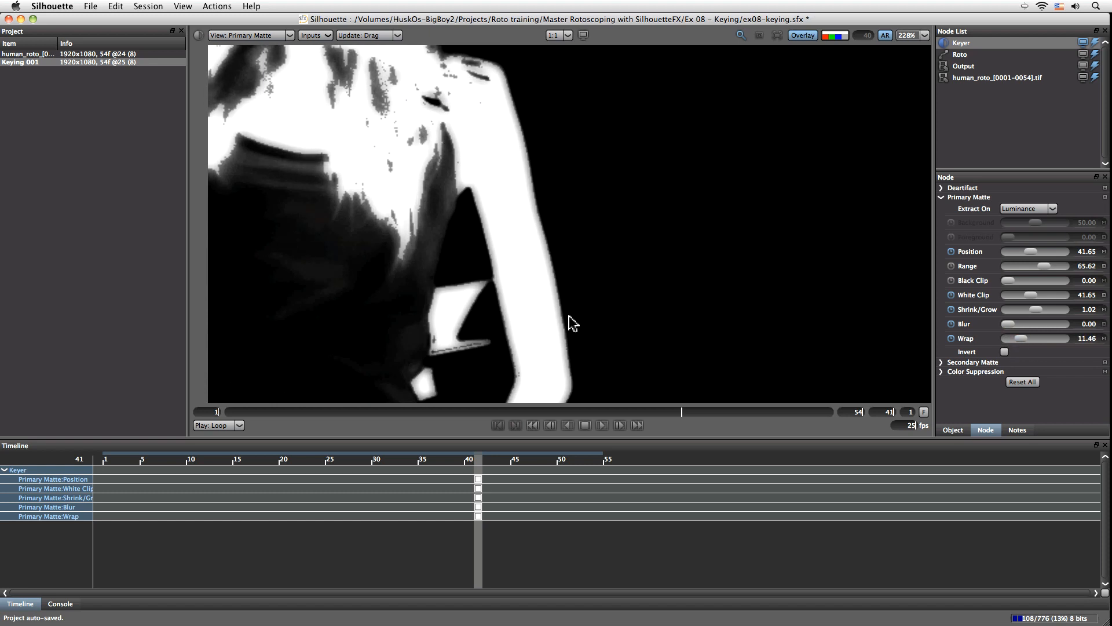
drag(1020, 341, 1018, 341)
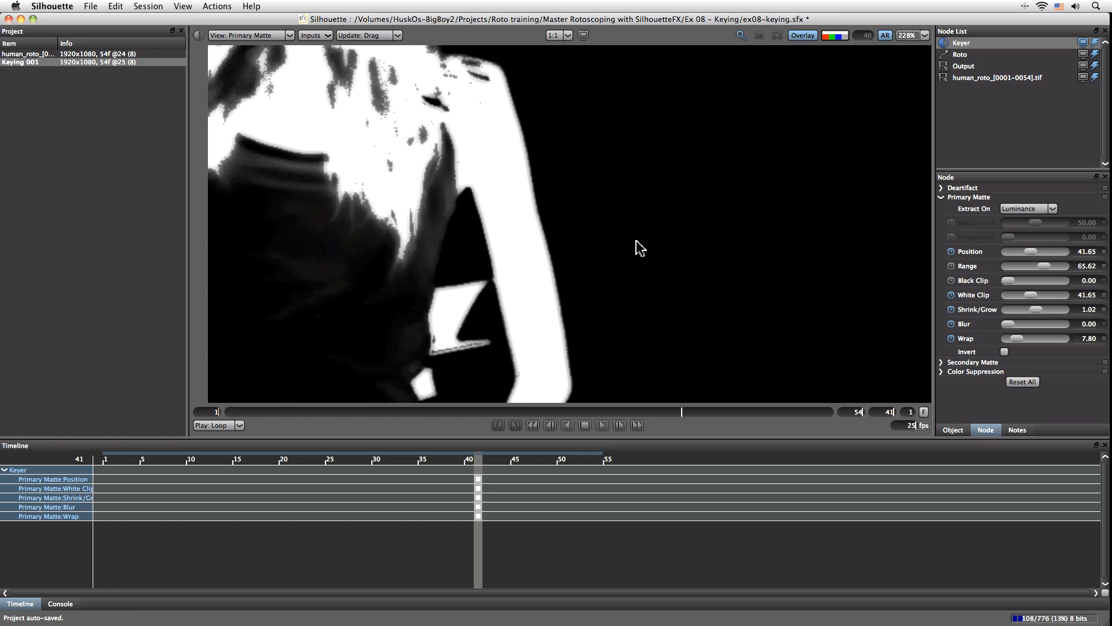
drag(1018, 346, 1009, 346)
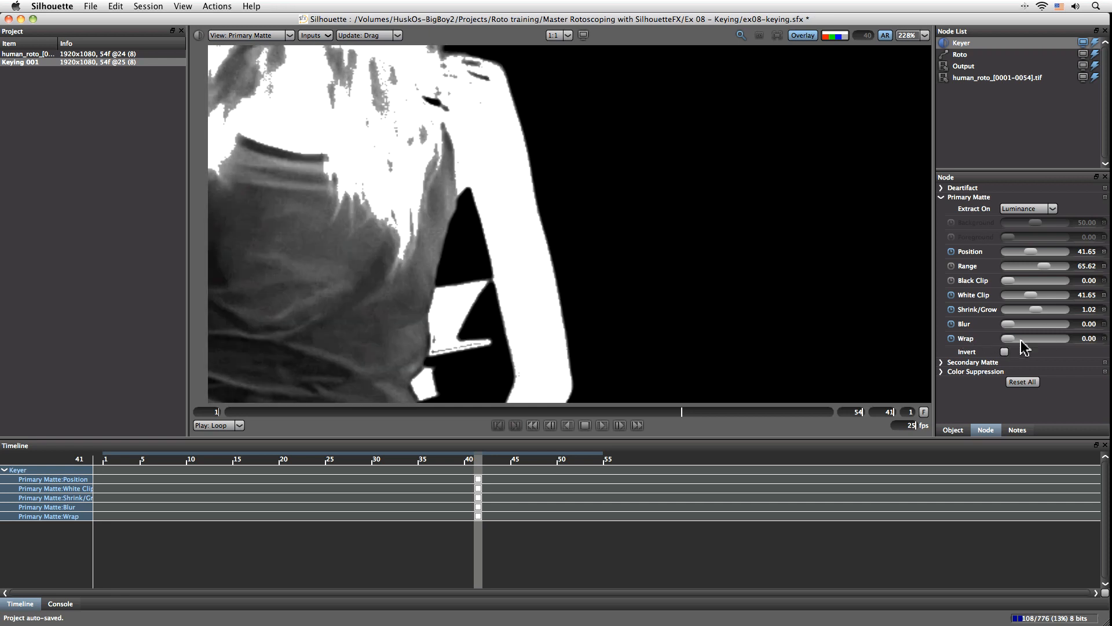
key(f)
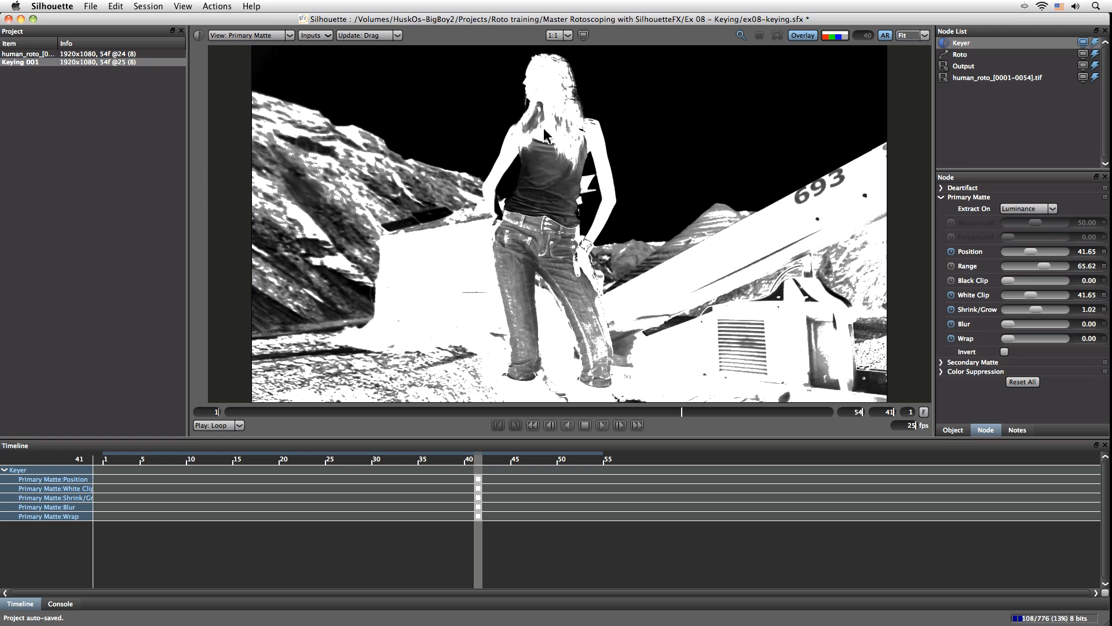
- View the Keyer's Composite and check which sources are offered for its background input
click(263, 36)
click(264, 56)
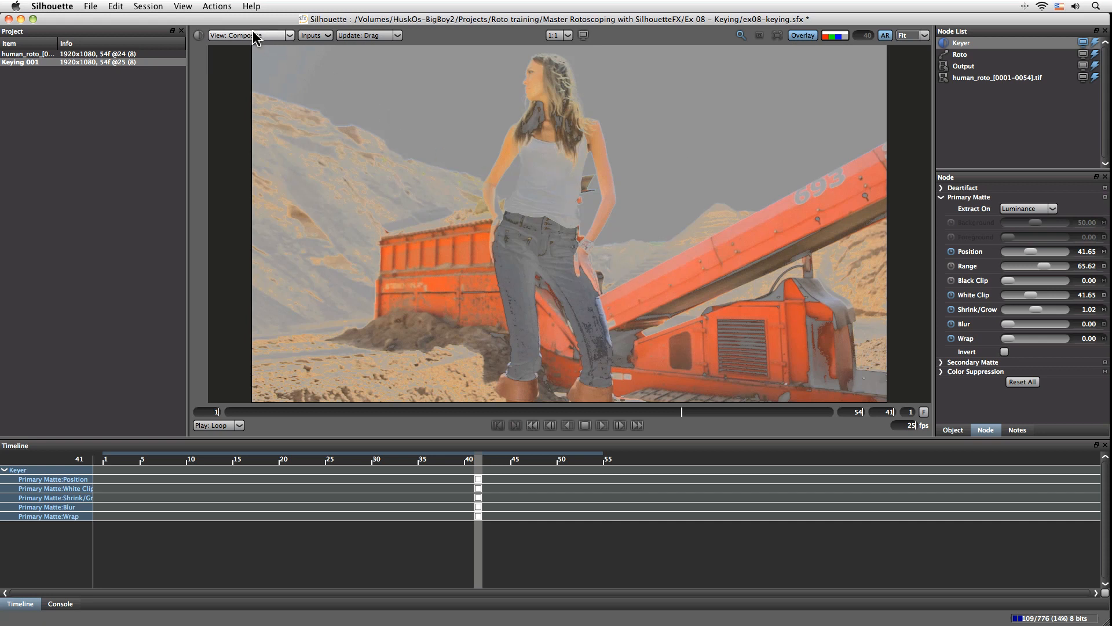
click(270, 36)
click(300, 33)
click(312, 35)
mouse_move(342, 49)
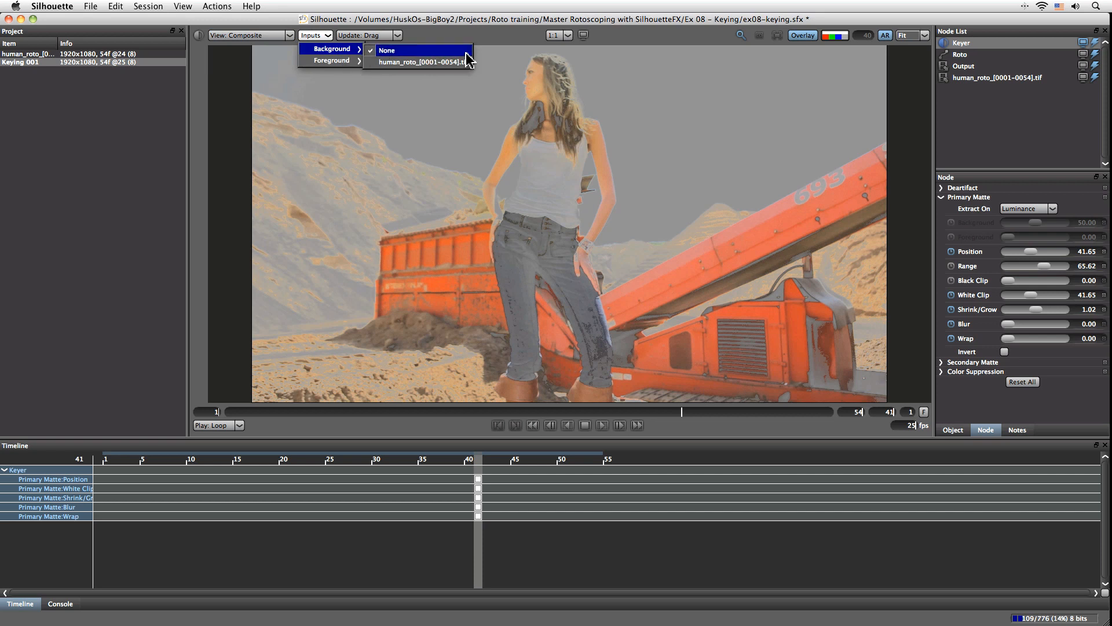
- Import the ny_exterior image sequence from the Ex 06 - Planar Tracking folder into the project
click(99, 184)
double_click(77, 118)
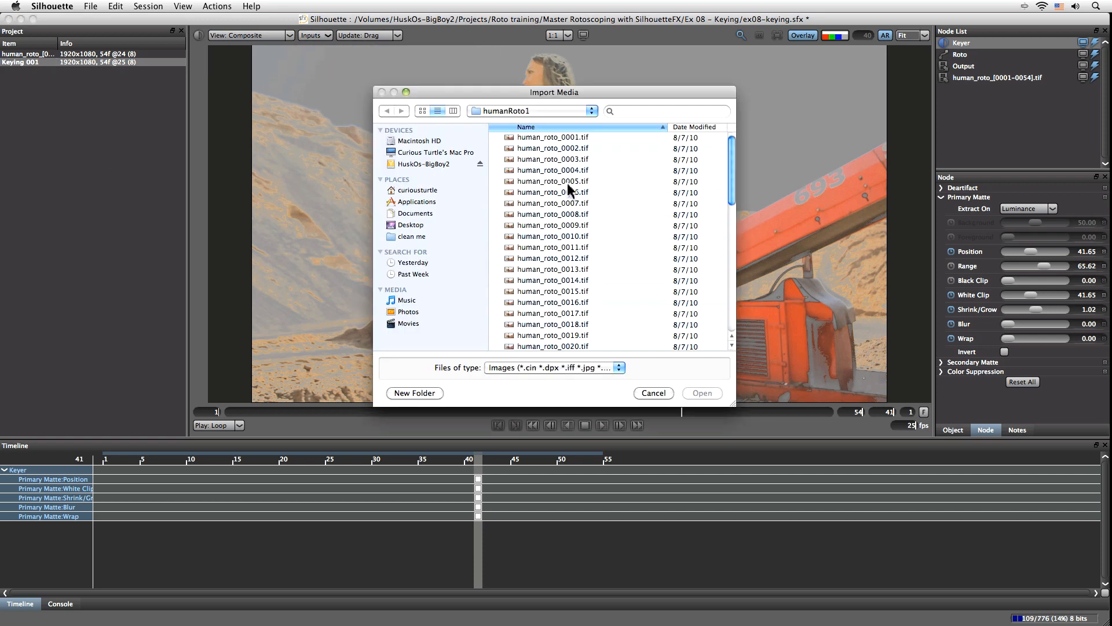
click(590, 110)
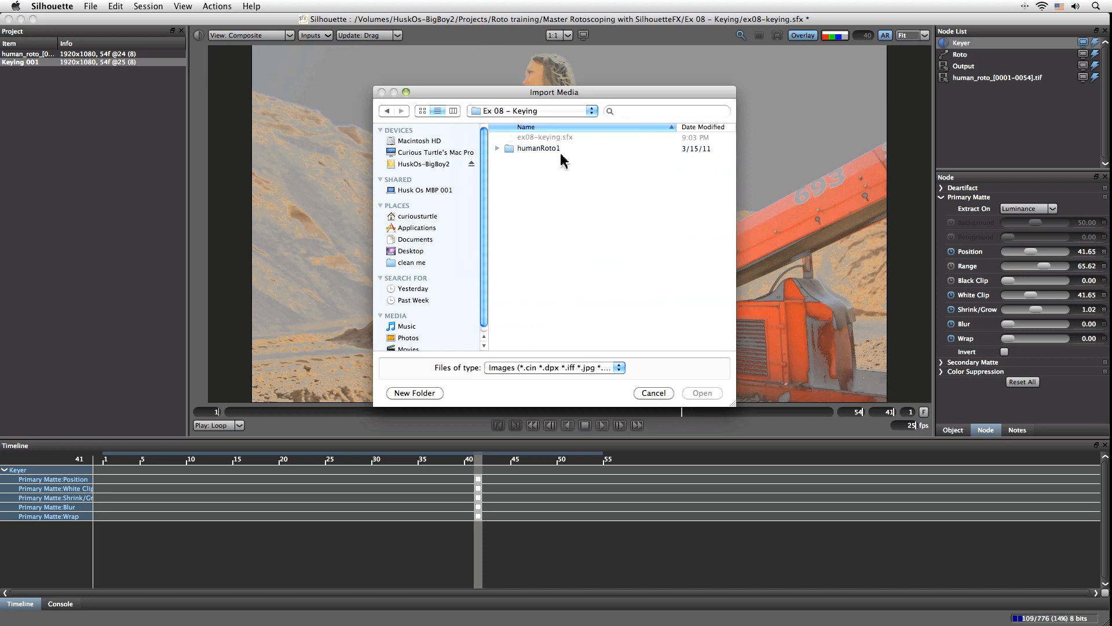
click(558, 111)
click(550, 124)
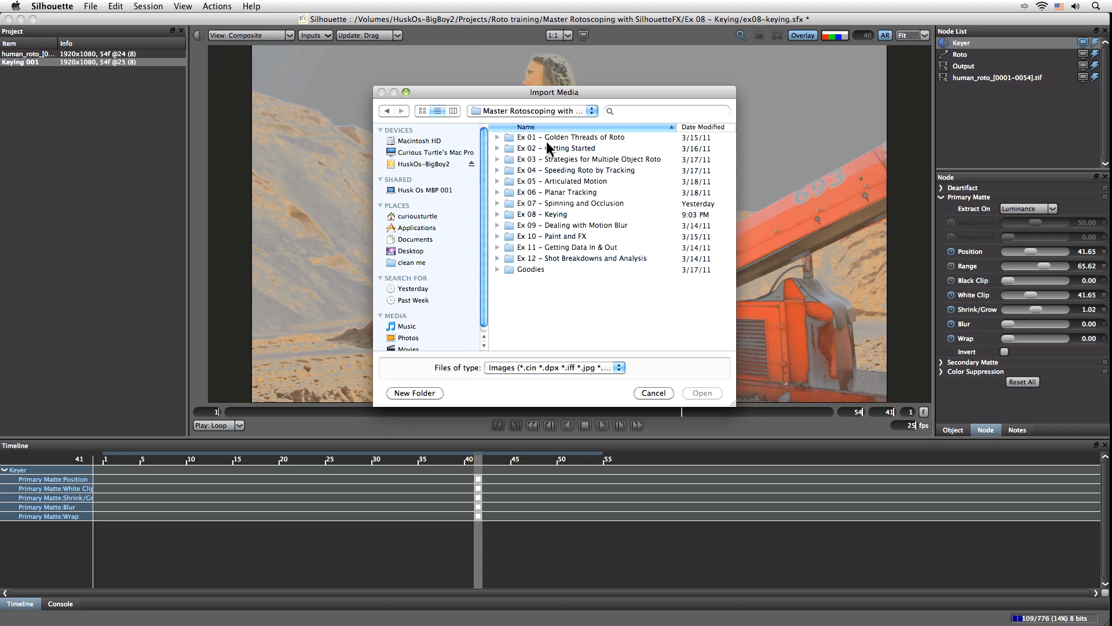
double_click(579, 193)
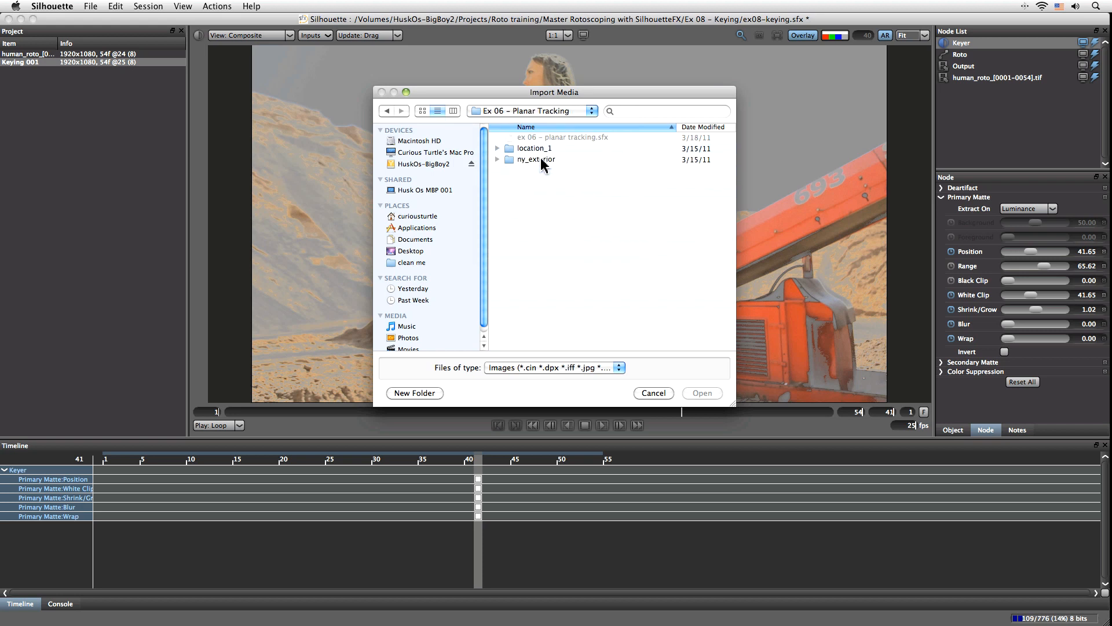
double_click(543, 161)
double_click(543, 139)
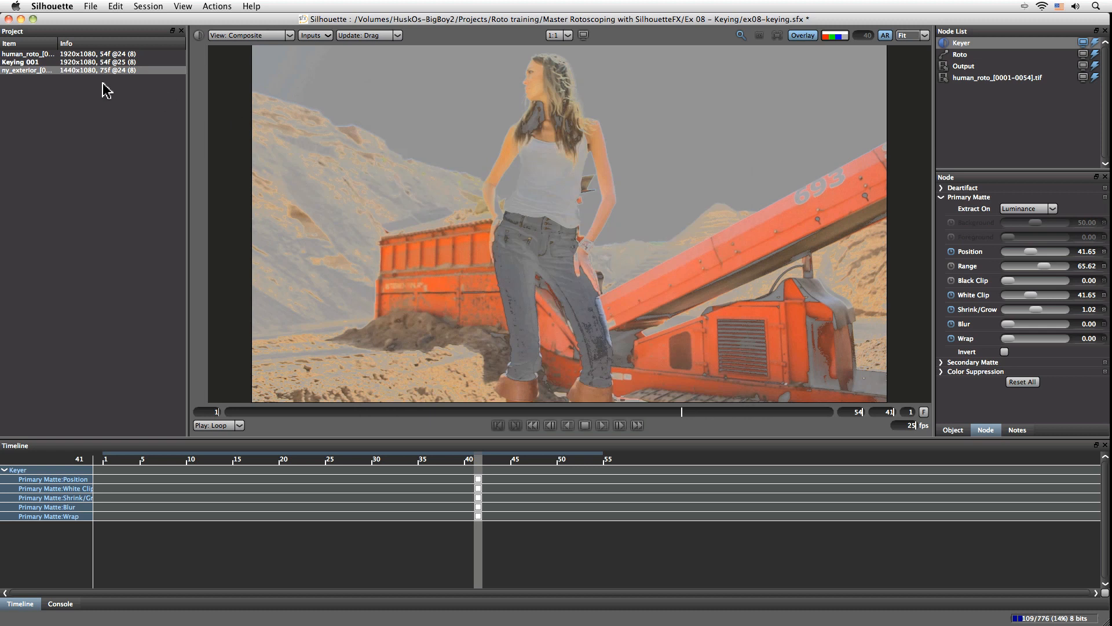
- Assign ny_exterior_[0001-0075].jpg as the Keyer's background input
click(315, 35)
mouse_move(345, 48)
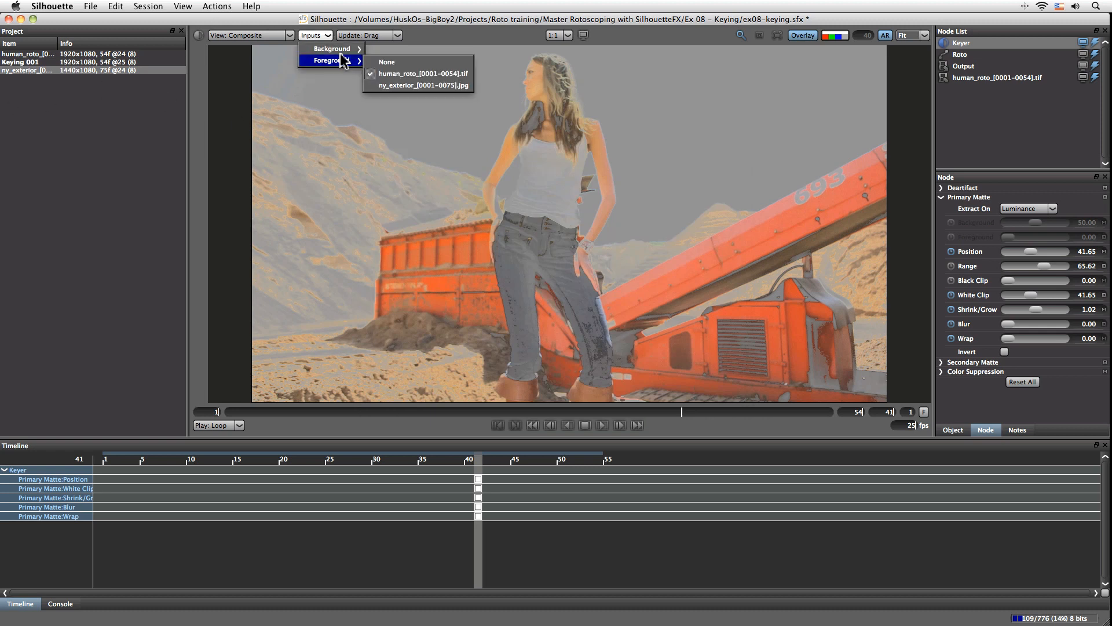
click(409, 80)
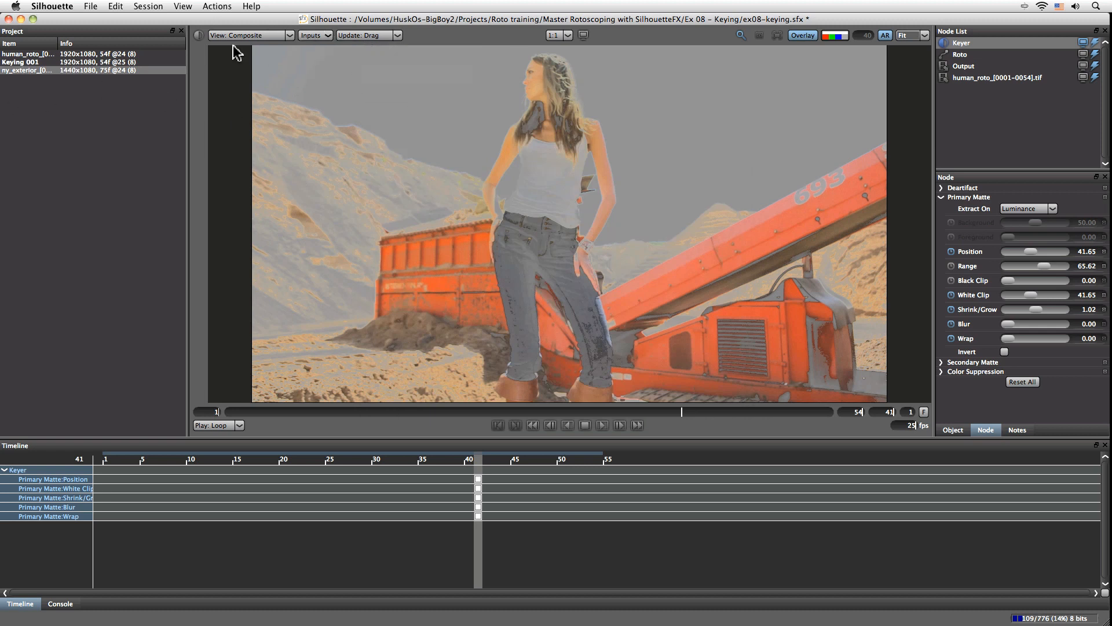
click(324, 36)
mouse_move(345, 49)
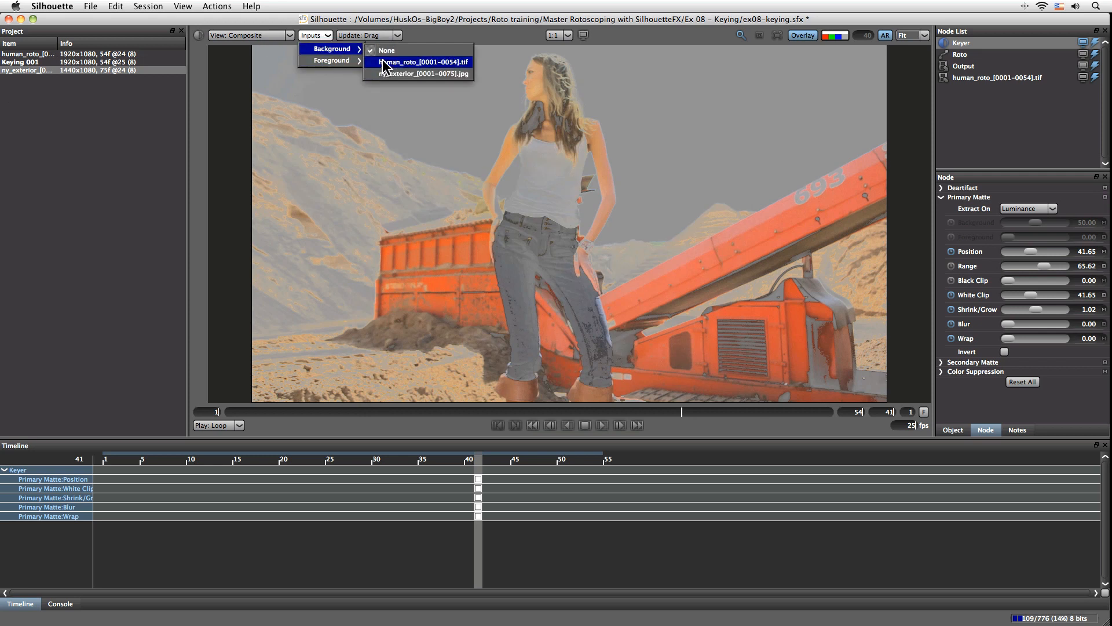
click(405, 79)
click(315, 36)
click(406, 69)
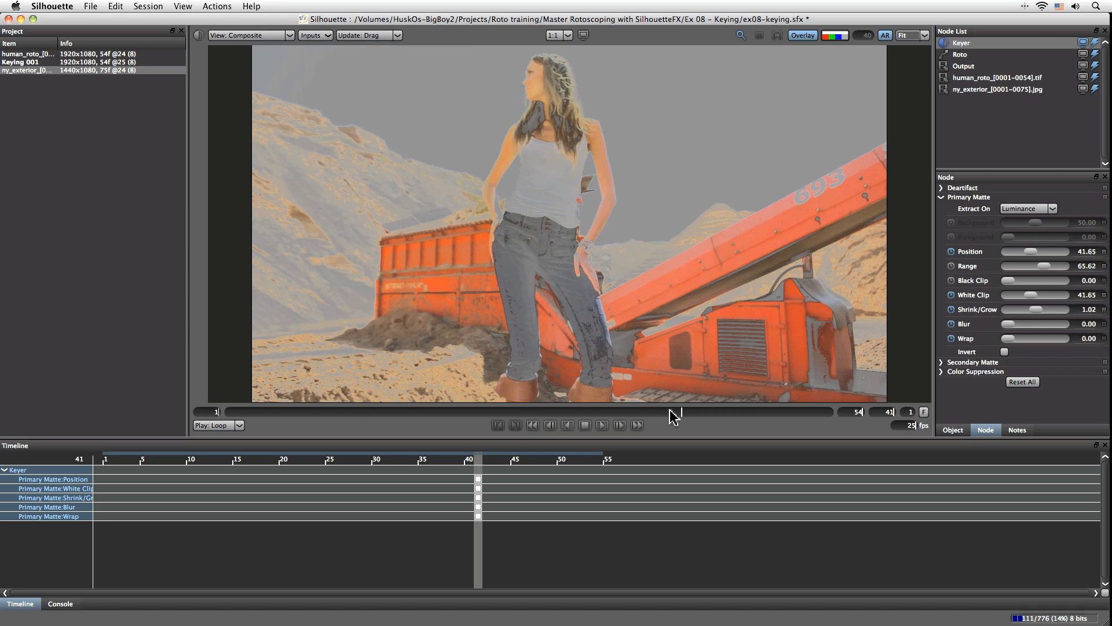
- Scrub through the composite, ending at frame 22, to examine the woman's hair and shoulders over the new background
click(672, 411)
drag(640, 413, 572, 140)
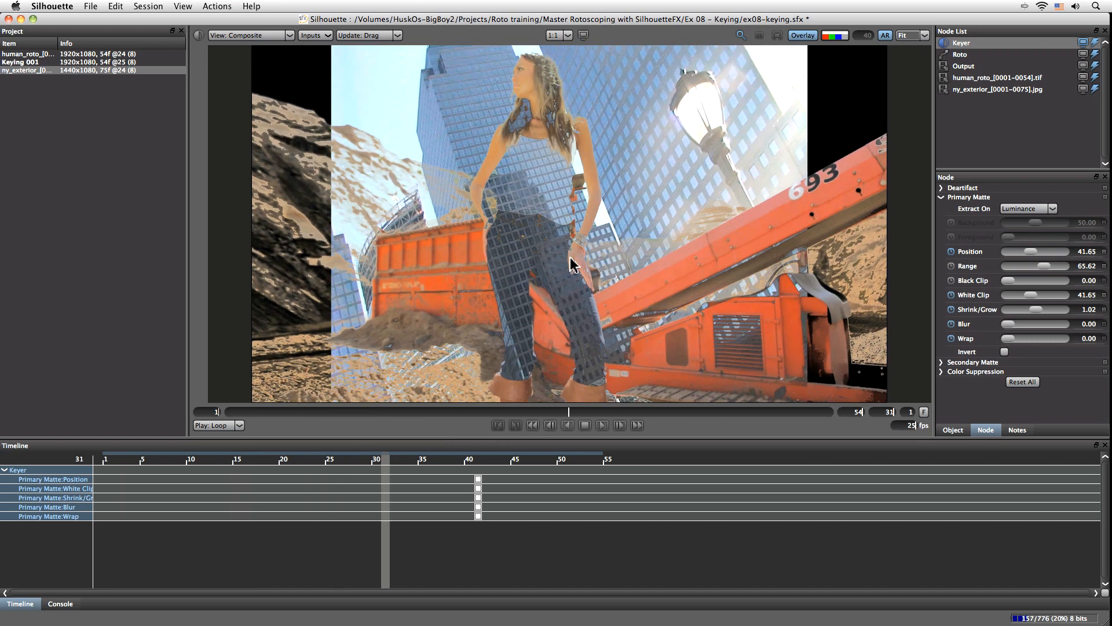
scroll(565, 265, up, 2)
drag(524, 104, 511, 318)
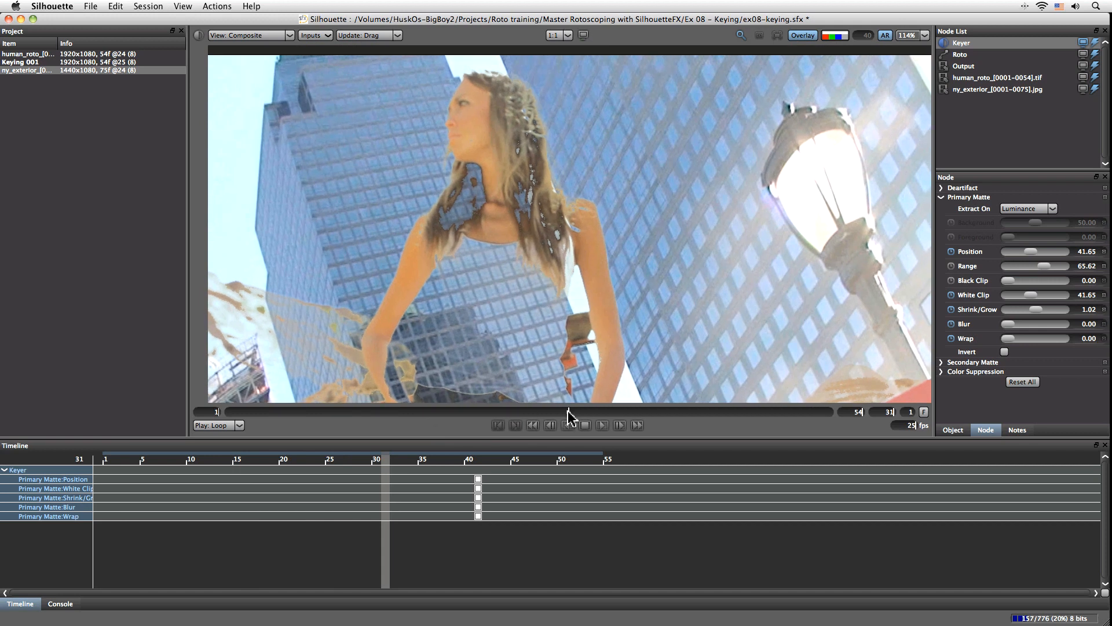
drag(569, 411, 605, 412)
drag(531, 413, 614, 431)
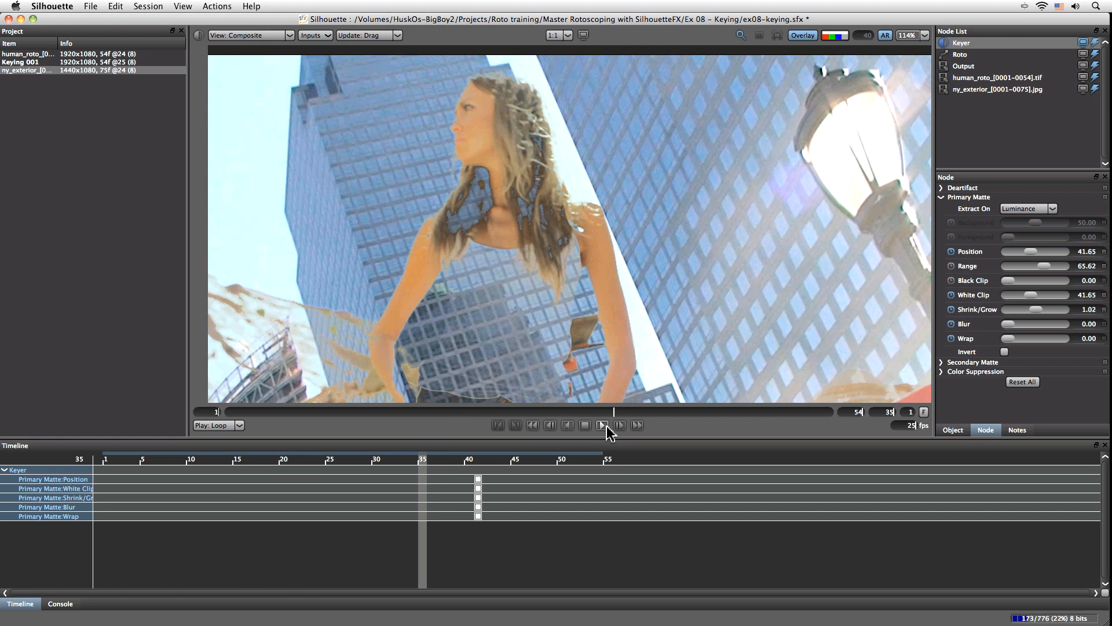
mouse_move(621, 416)
mouse_down()
mouse_move(660, 415)
mouse_move(531, 423)
mouse_move(407, 409)
mouse_move(698, 414)
mouse_move(400, 427)
mouse_move(481, 426)
mouse_move(468, 430)
mouse_up()
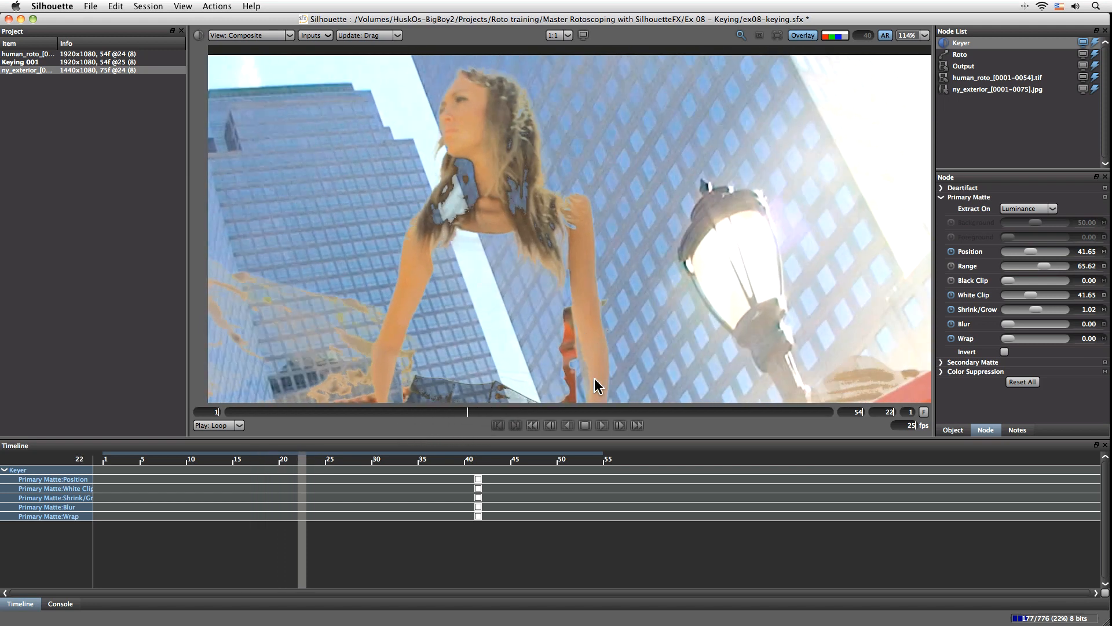
- Switch to the Primary Matte view and scrub to frame 26 to inspect the matte on the woman
click(271, 36)
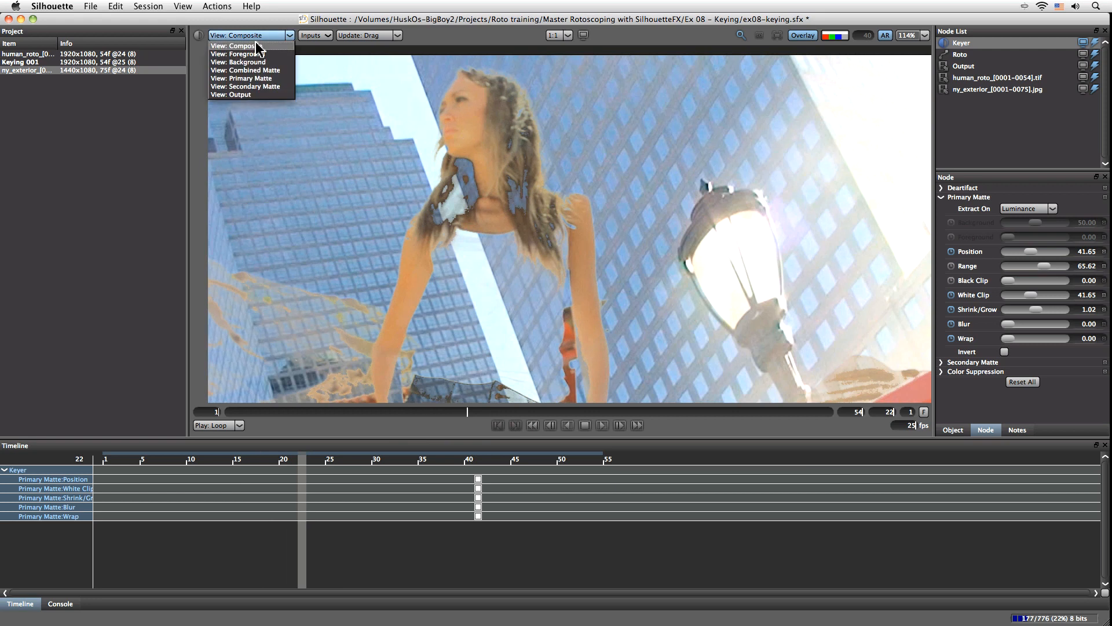
click(255, 78)
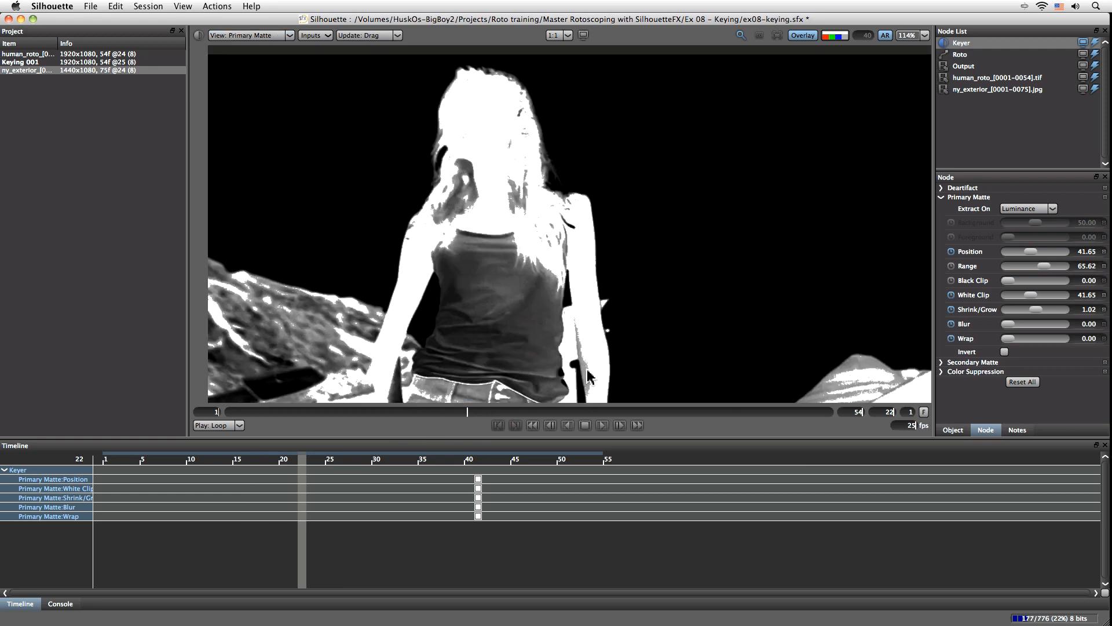
drag(468, 412, 539, 426)
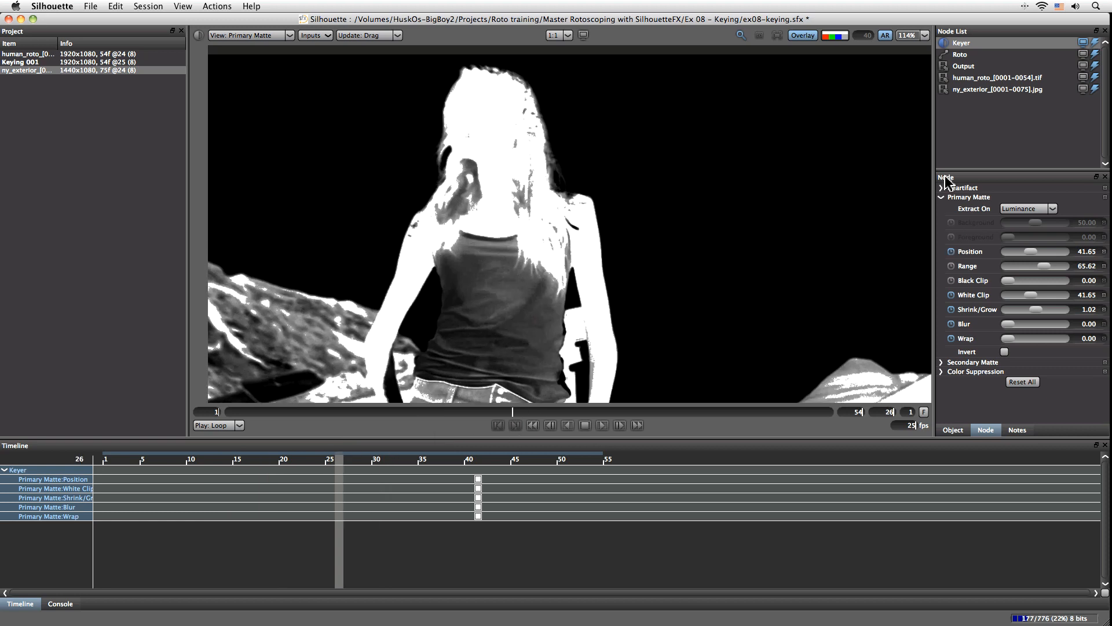
- Display the Secondary Matte view and enable the Keyer's secondary matte
click(942, 198)
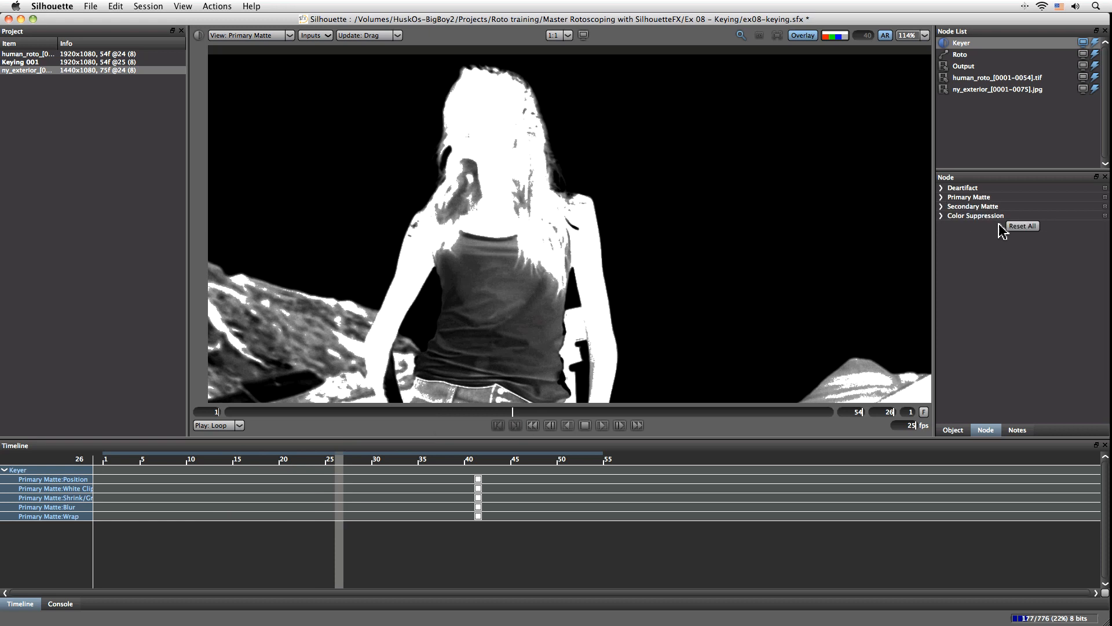
click(941, 206)
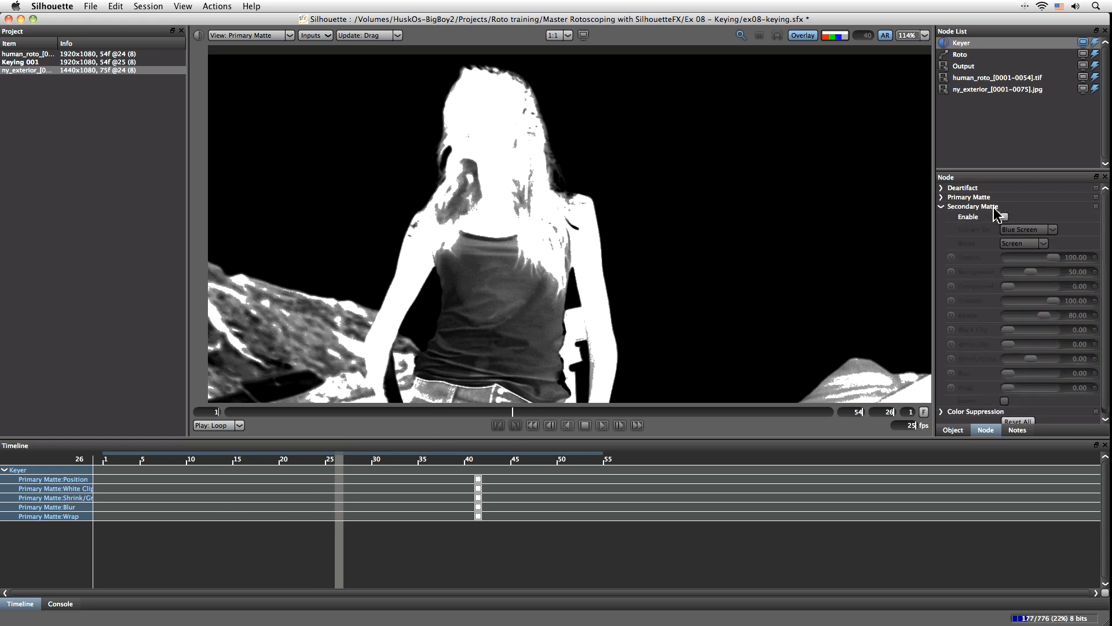
click(261, 36)
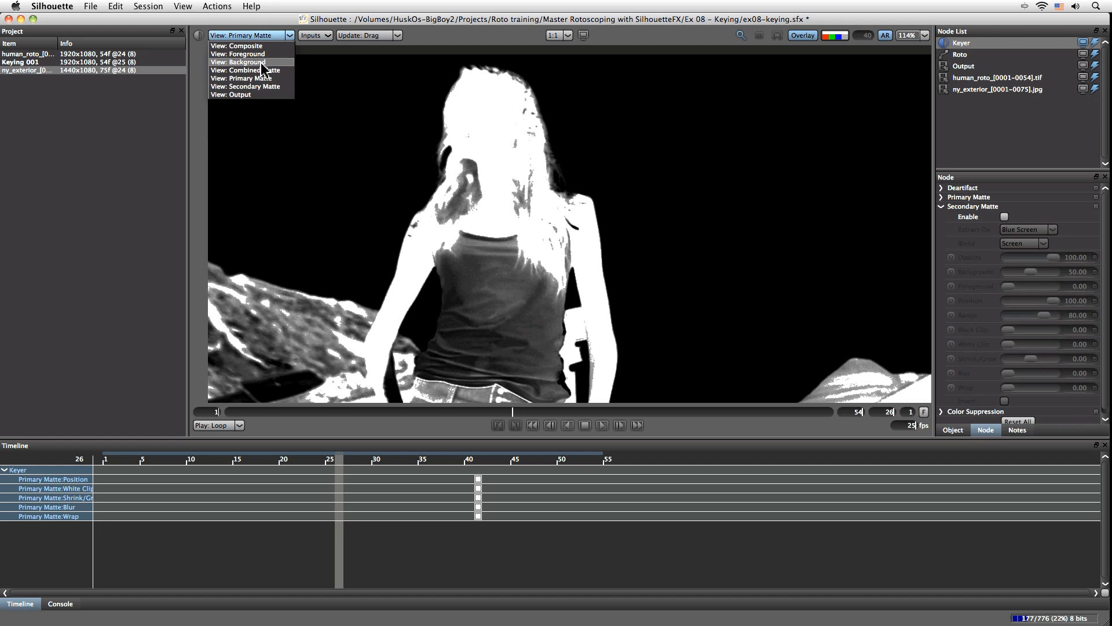
click(275, 86)
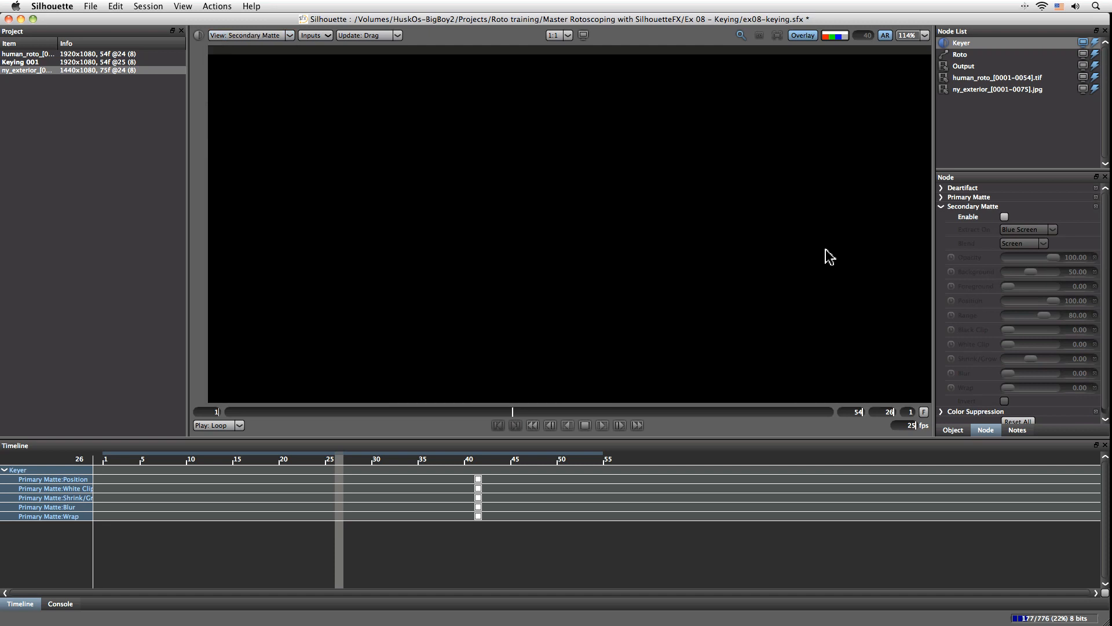
click(1004, 216)
- Extract the secondary matte on Blue and invert it so the woman becomes white on black
click(1051, 229)
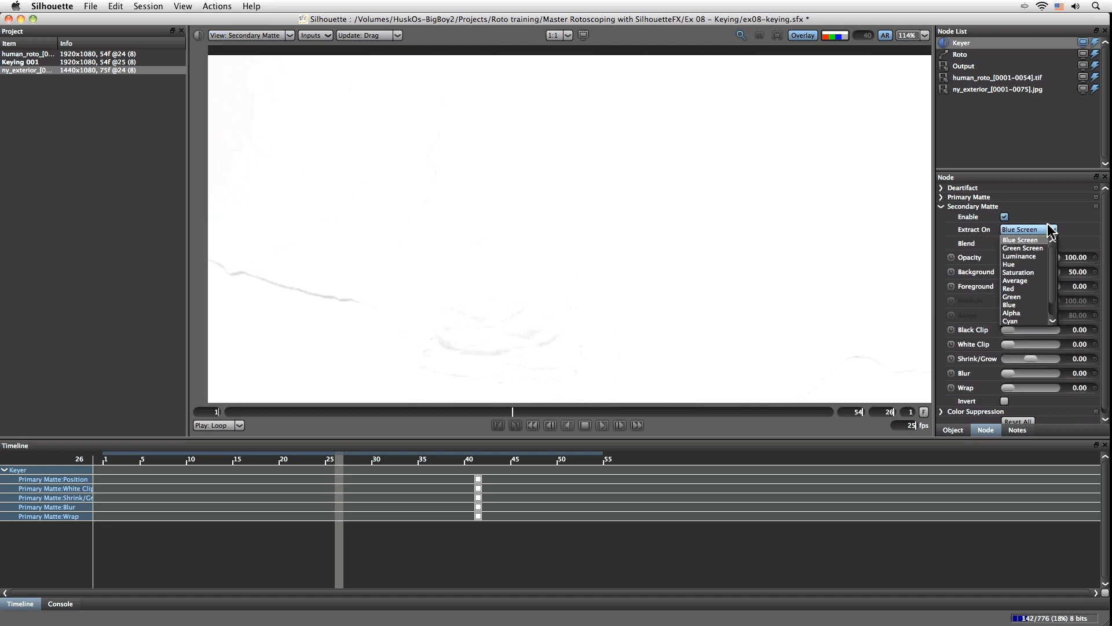
drag(1054, 285, 1055, 318)
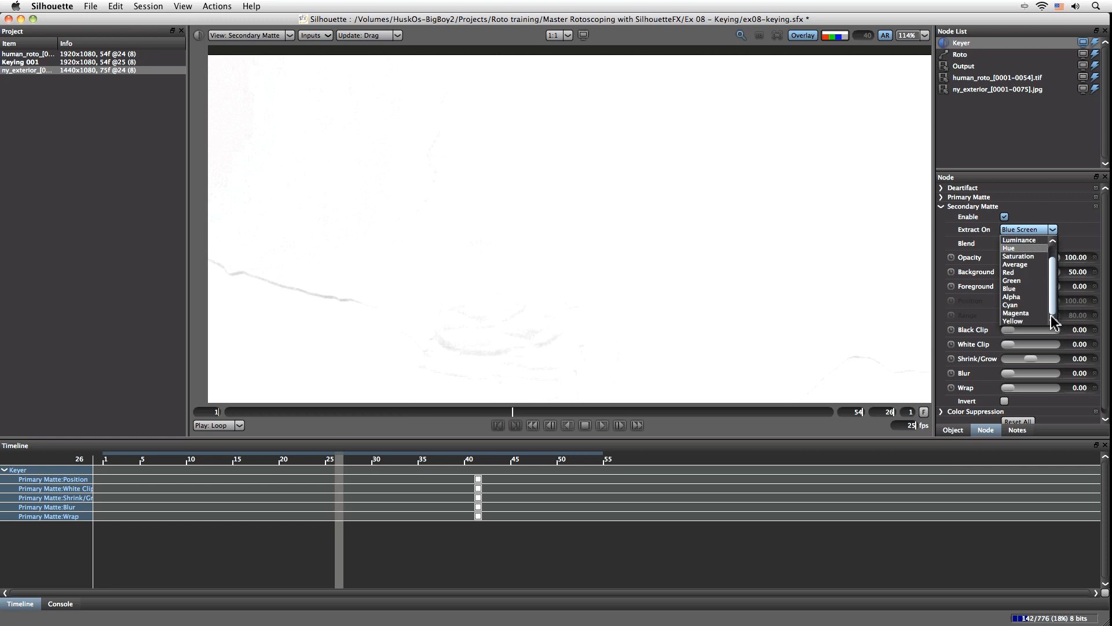
click(1023, 289)
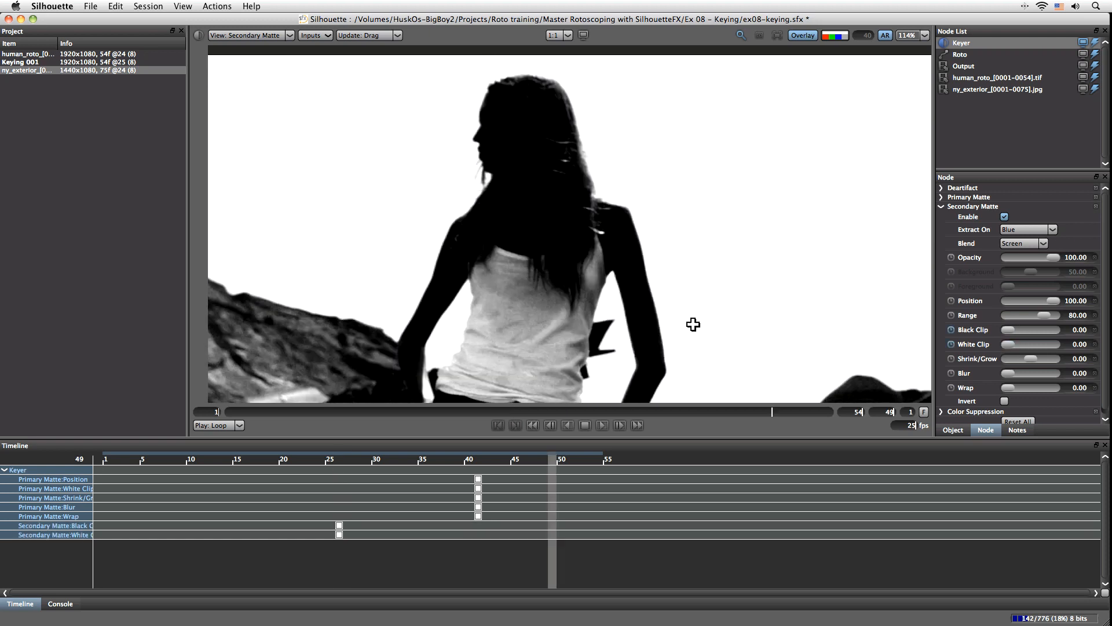
drag(693, 324, 730, 301)
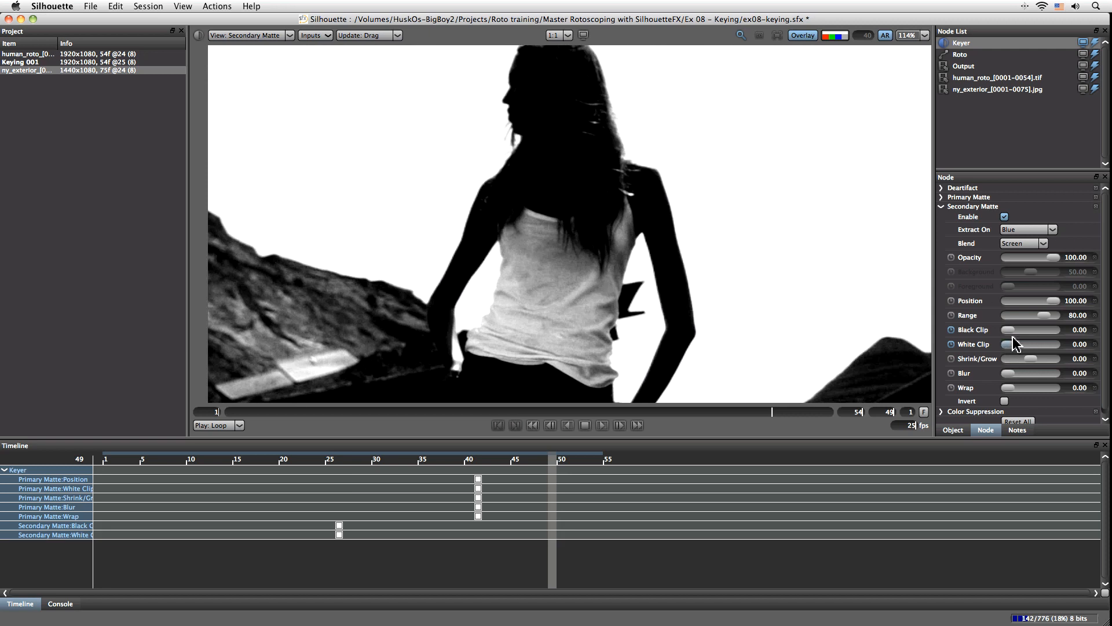
click(1004, 401)
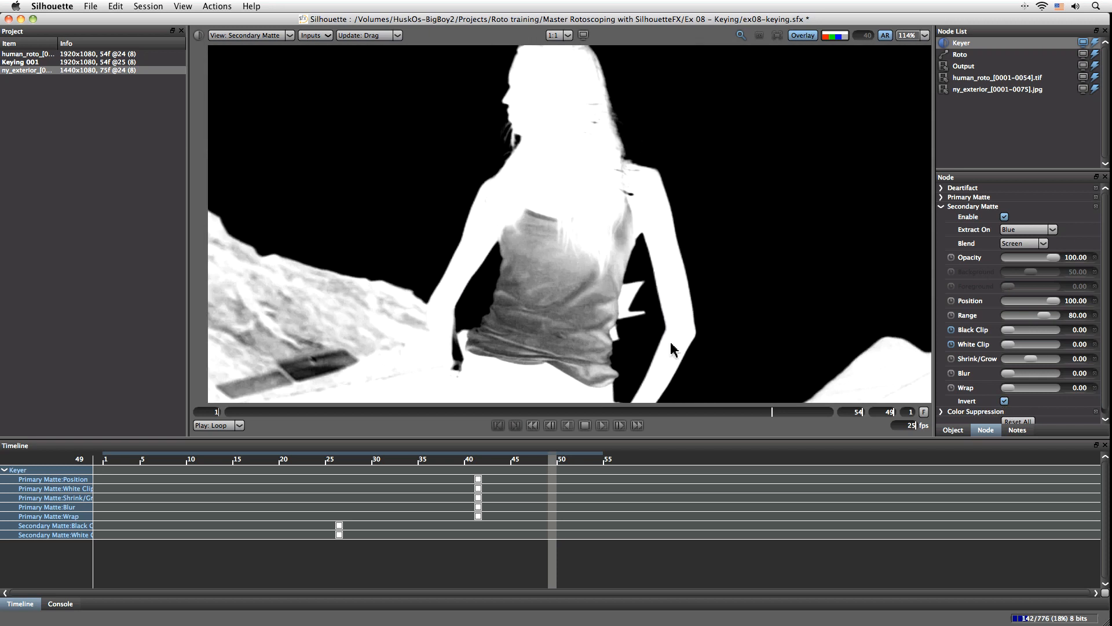
- Compare the combined and primary mattes at frames 49 and 26, ending on the Combined Matte view
click(287, 36)
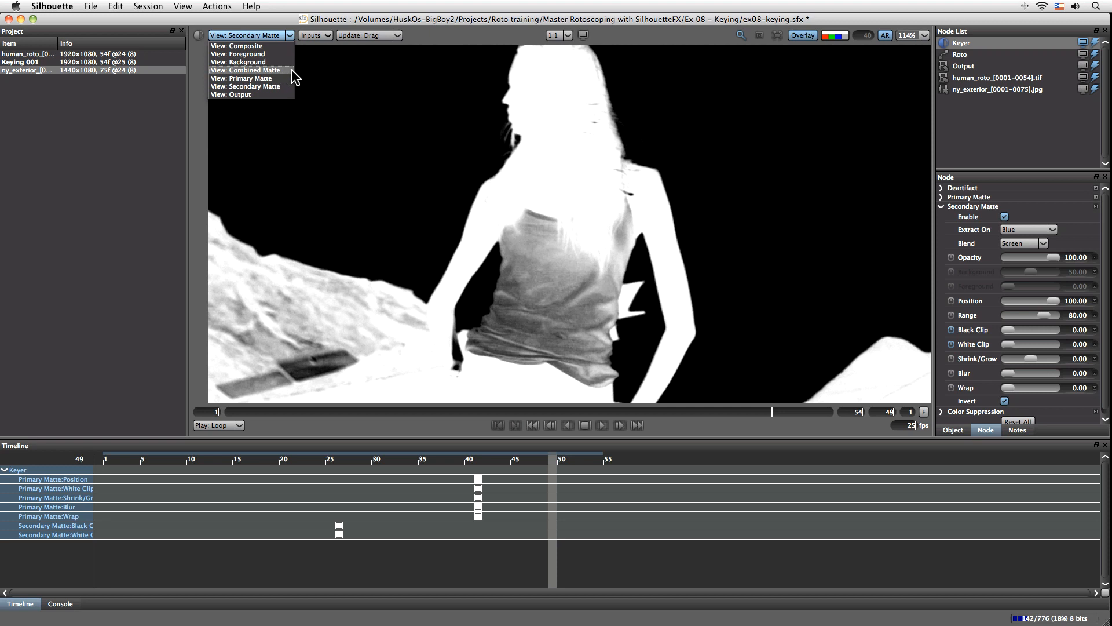
click(249, 70)
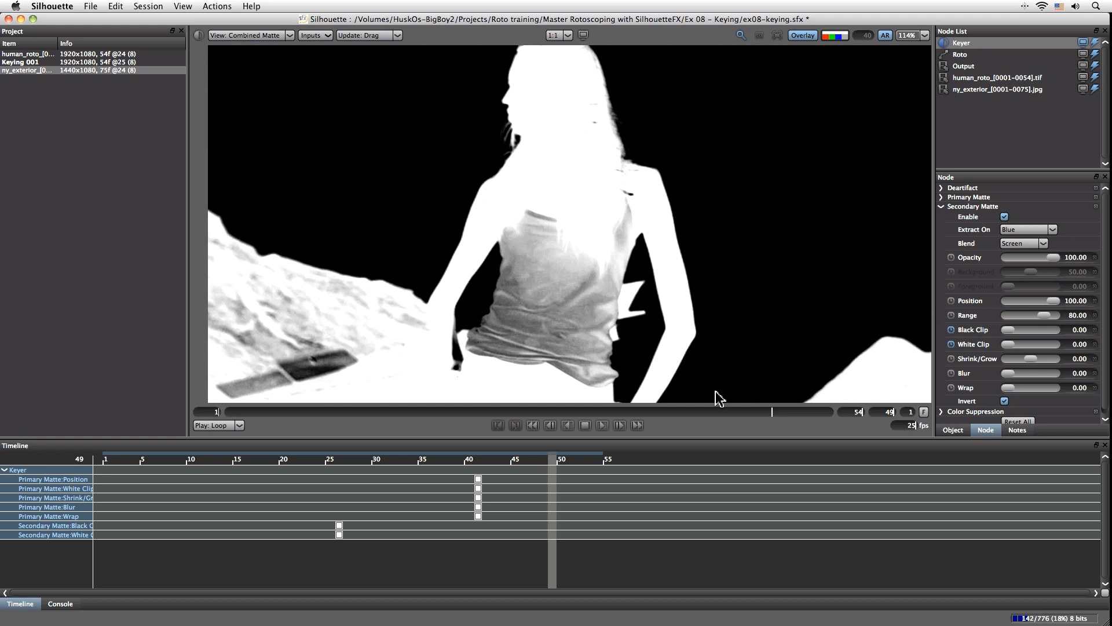
click(793, 412)
drag(791, 413, 748, 413)
click(284, 36)
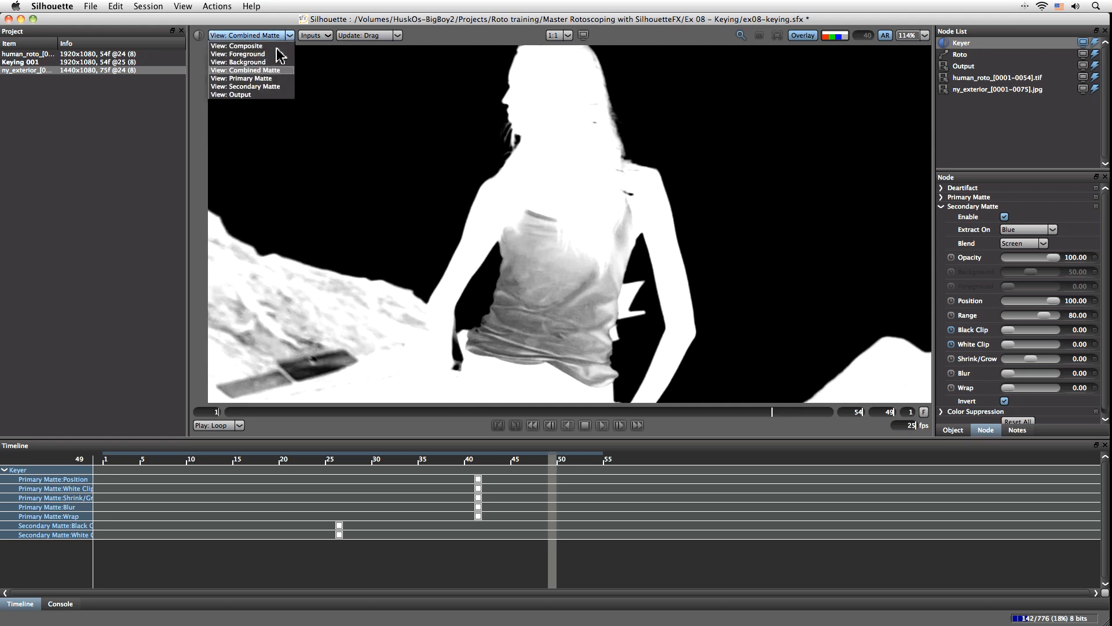
click(292, 82)
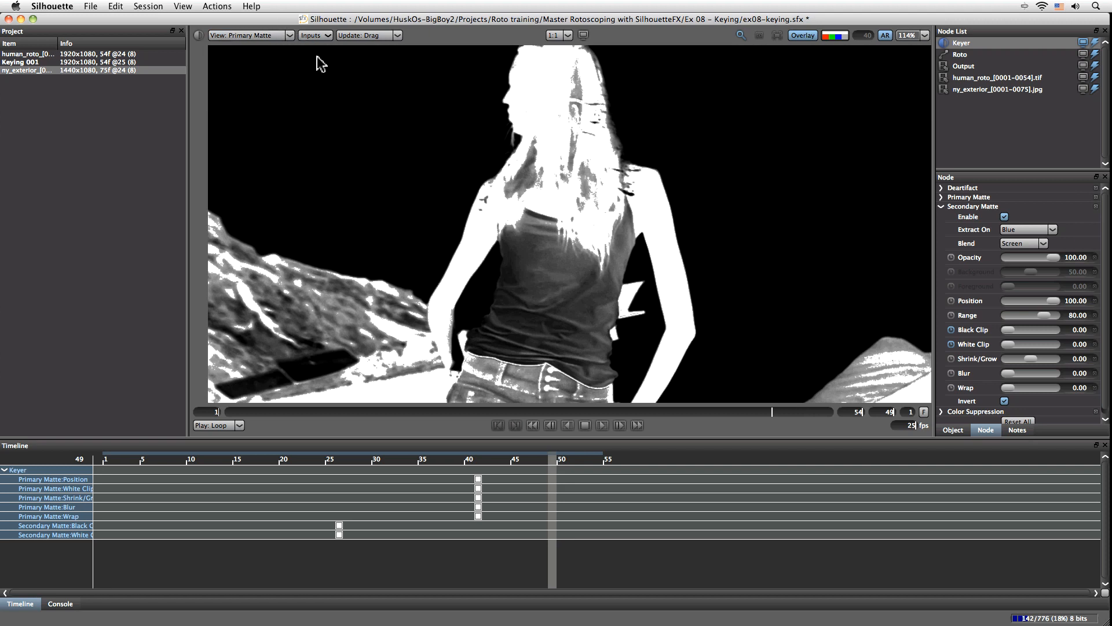
mouse_move(776, 414)
mouse_down()
mouse_move(670, 424)
mouse_move(512, 415)
mouse_up()
click(255, 35)
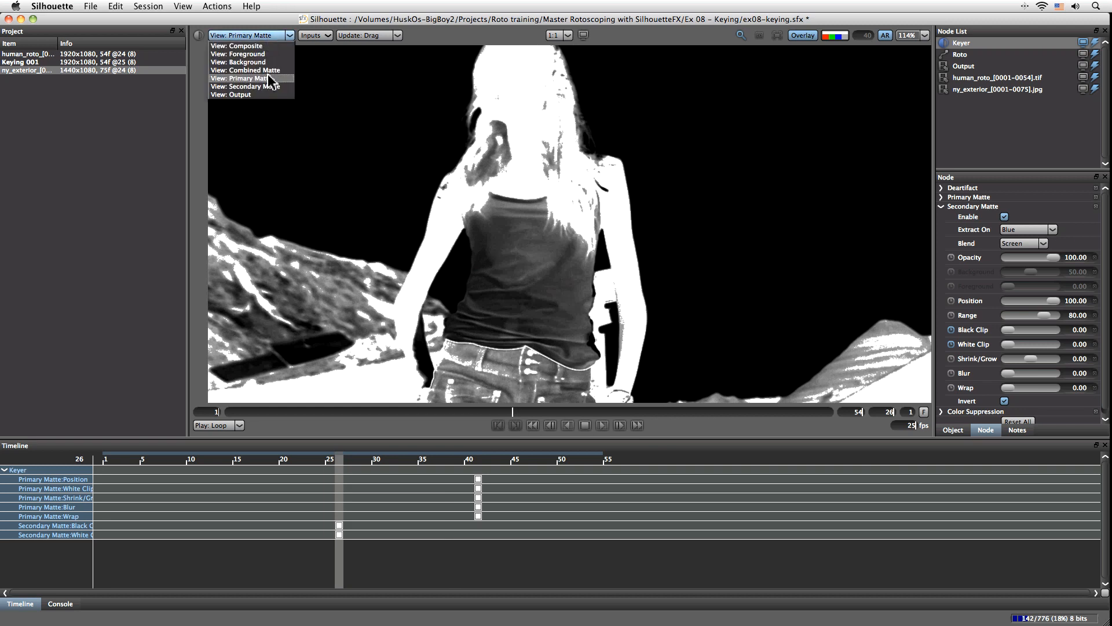
click(269, 83)
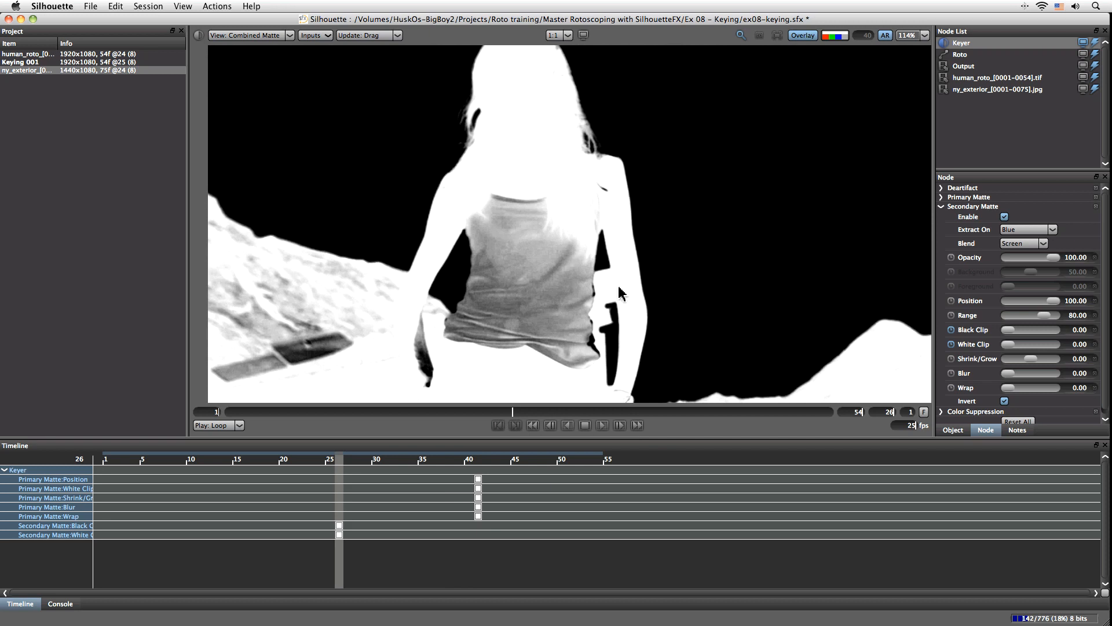
- Switch to the Composite view and scrub to frame 48 and back to 35 to inspect the woman's edges and top
key(a)
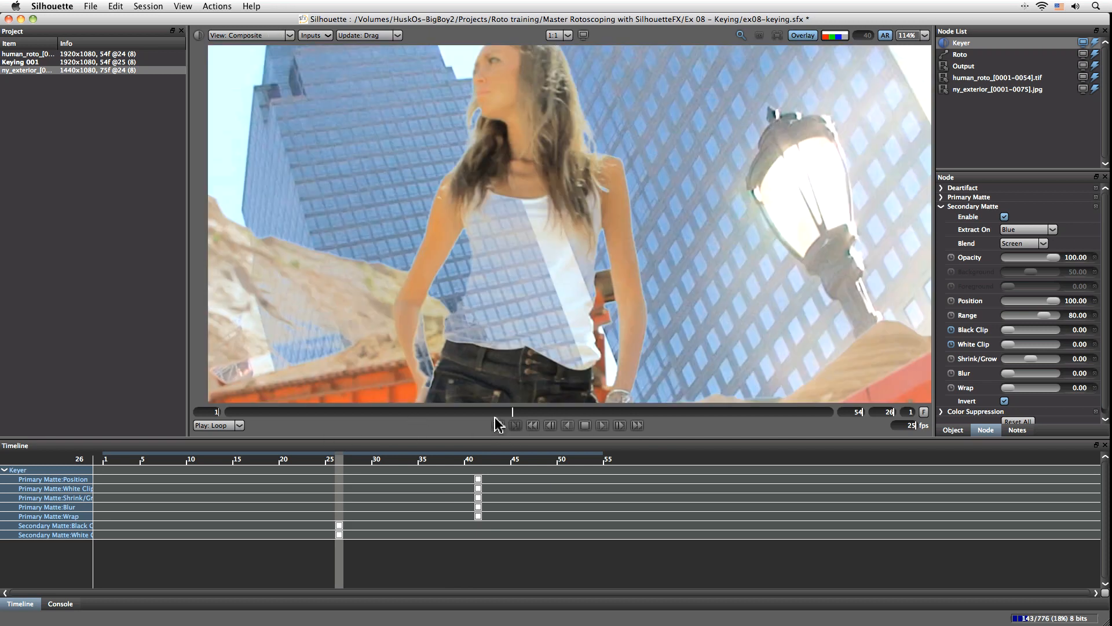
mouse_move(506, 409)
mouse_down()
mouse_move(218, 409)
mouse_move(761, 412)
mouse_up()
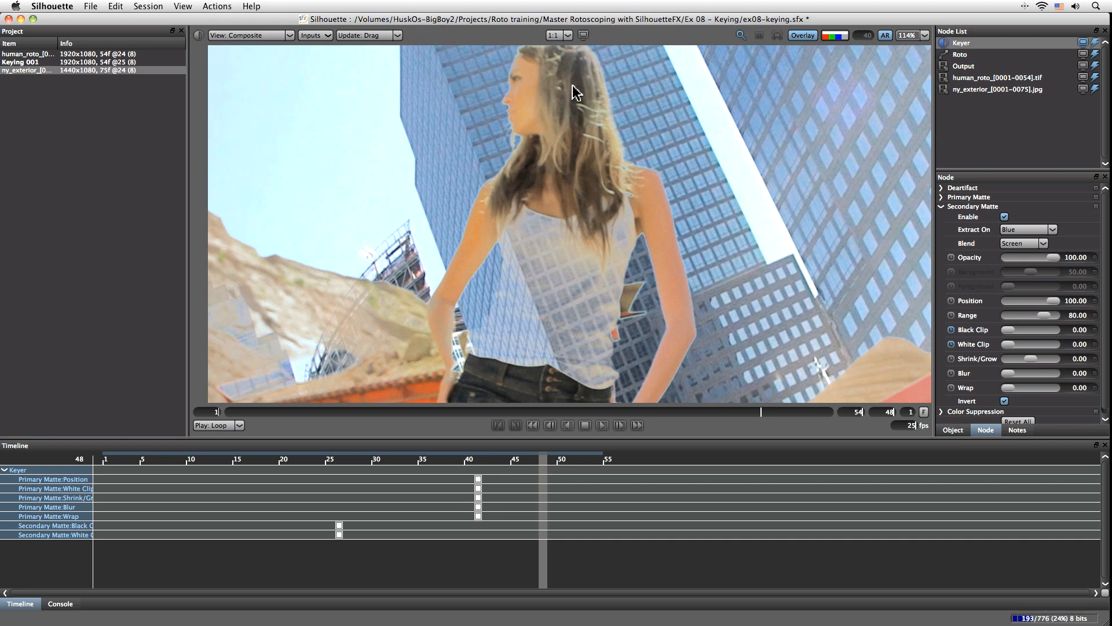
mouse_move(776, 413)
mouse_down()
mouse_move(446, 430)
mouse_move(651, 425)
mouse_move(585, 426)
mouse_move(632, 438)
mouse_move(611, 433)
mouse_up()
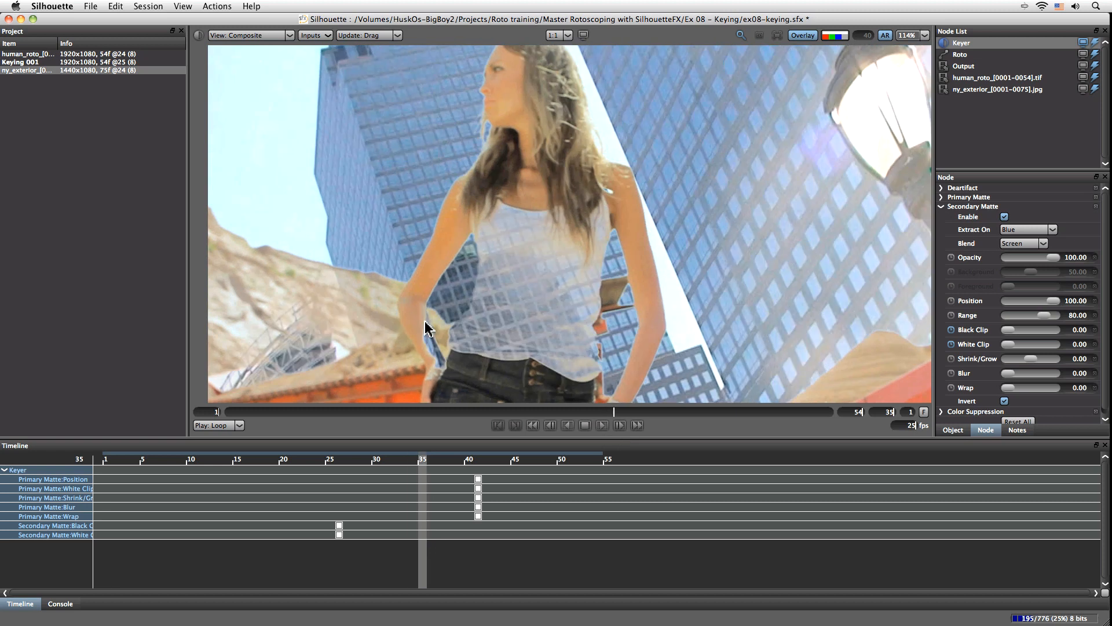
- In the Secondary Matte view, key the secondary matte's Position at 100 on frame 35
click(284, 36)
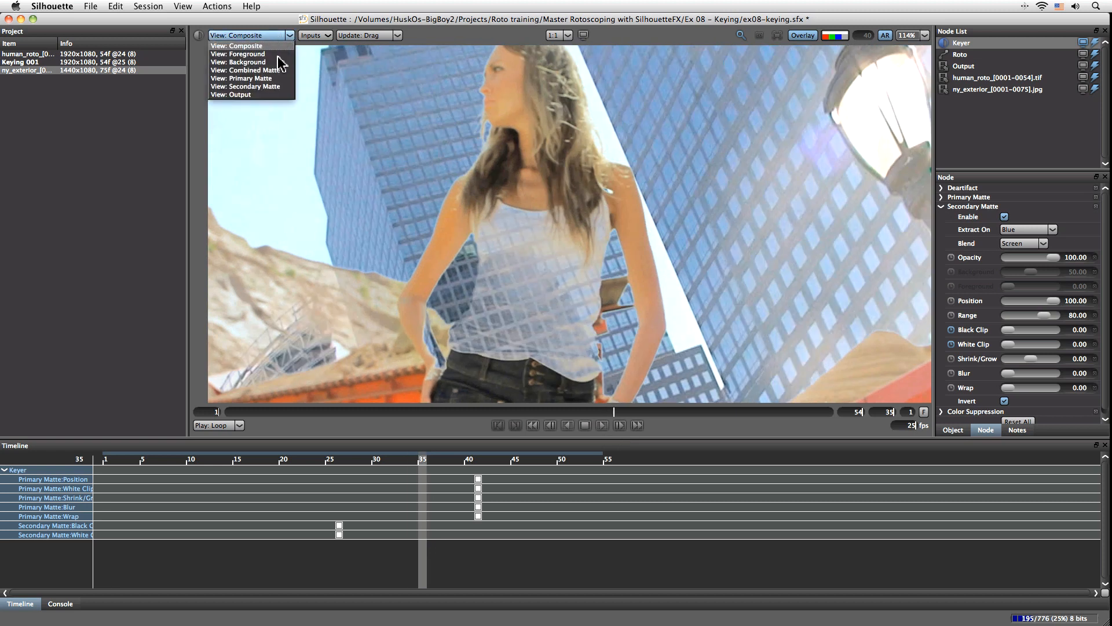
click(277, 87)
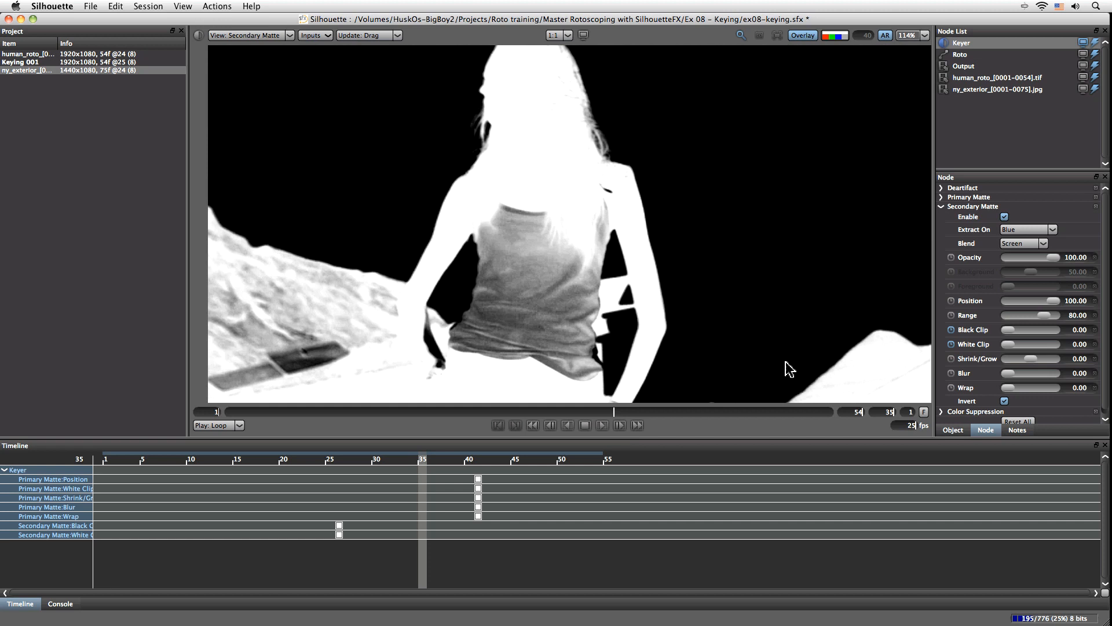
drag(1053, 302, 1082, 300)
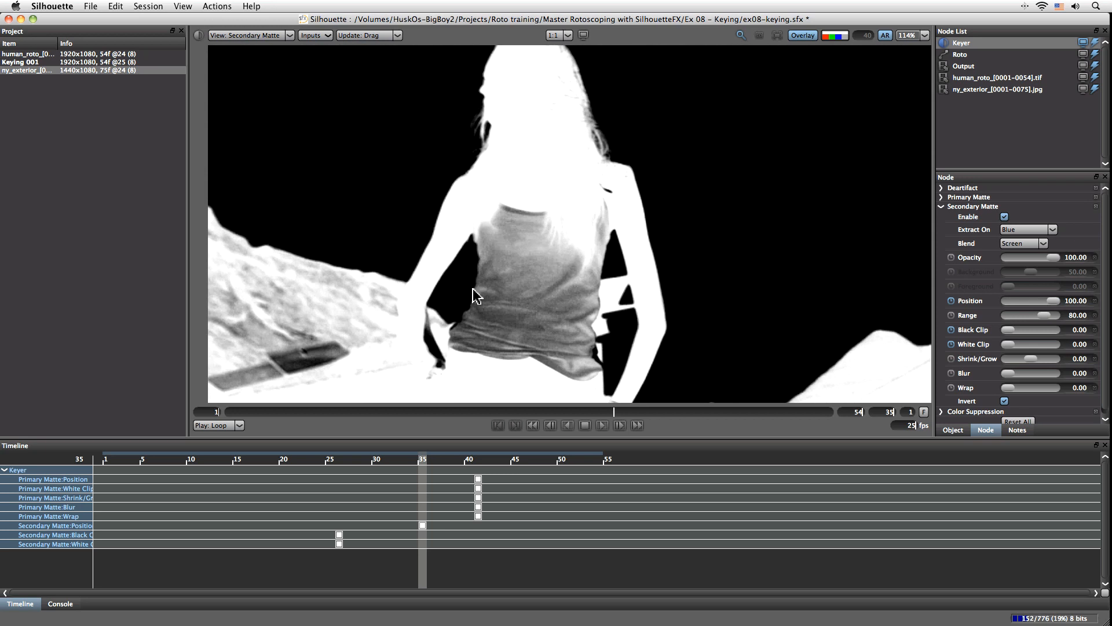
- Cycle through the foreground, combined matte and secondary matte views at frame 35 to compare the key's components
key(c)
key(f)
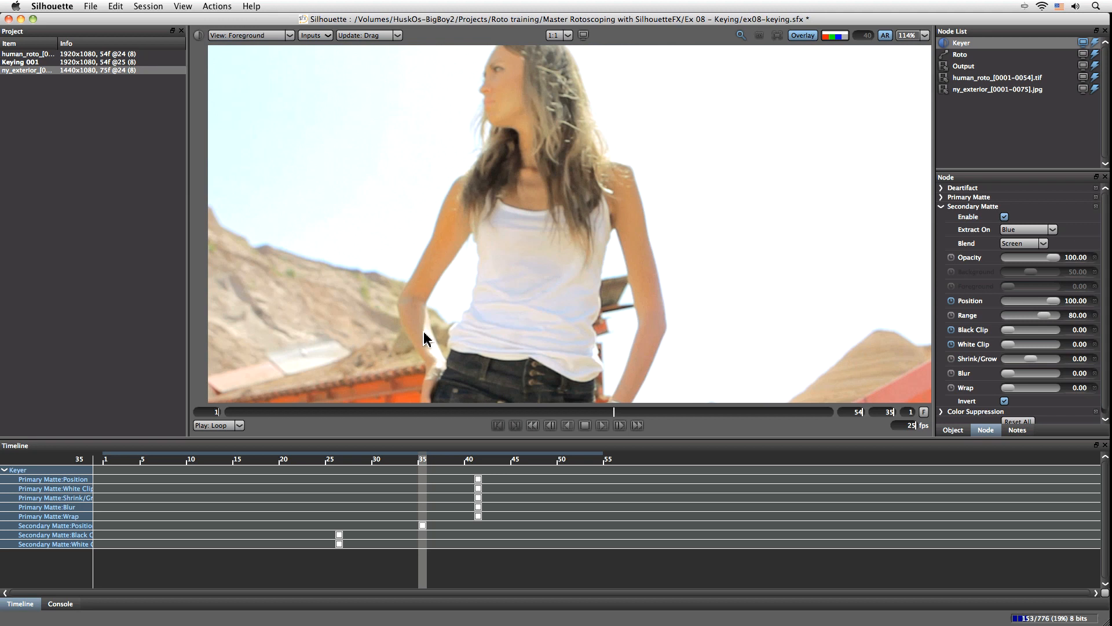
key(b)
key(a)
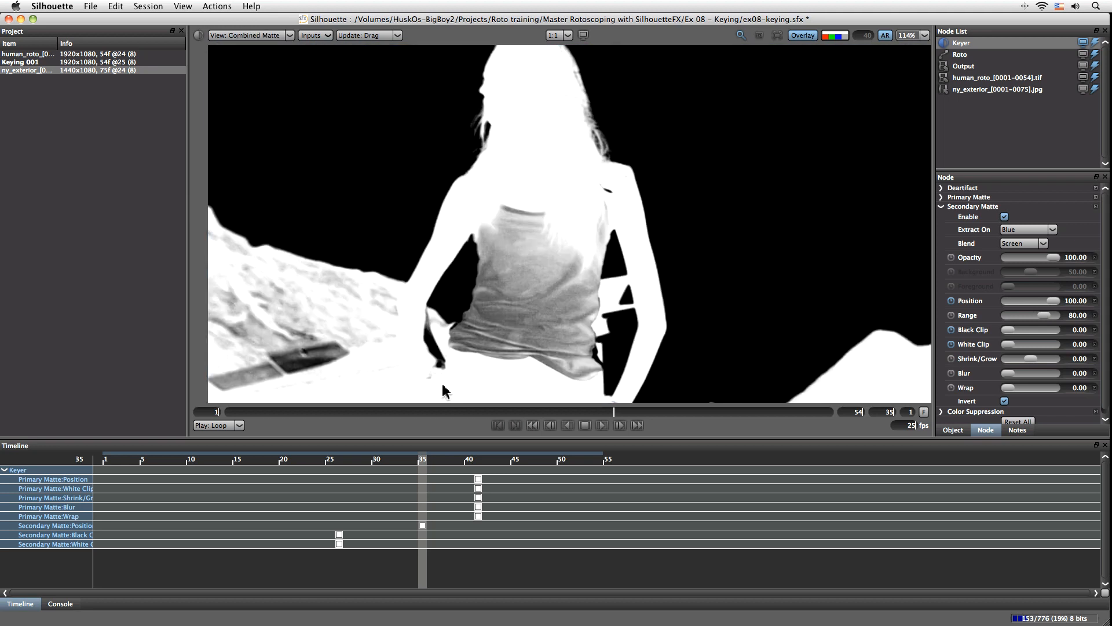
key(a)
key(a)
key(a)
key(a)
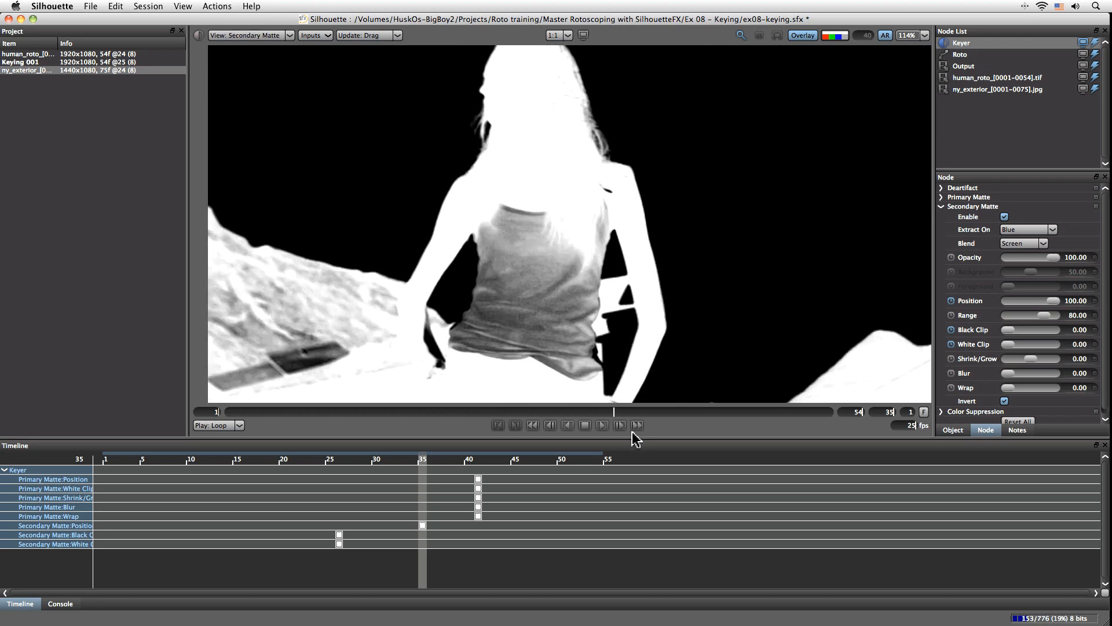
- Expand the Color Suppression settings and review them along with the secondary matte's Extract On options
scroll(960, 191, down, 1)
click(942, 409)
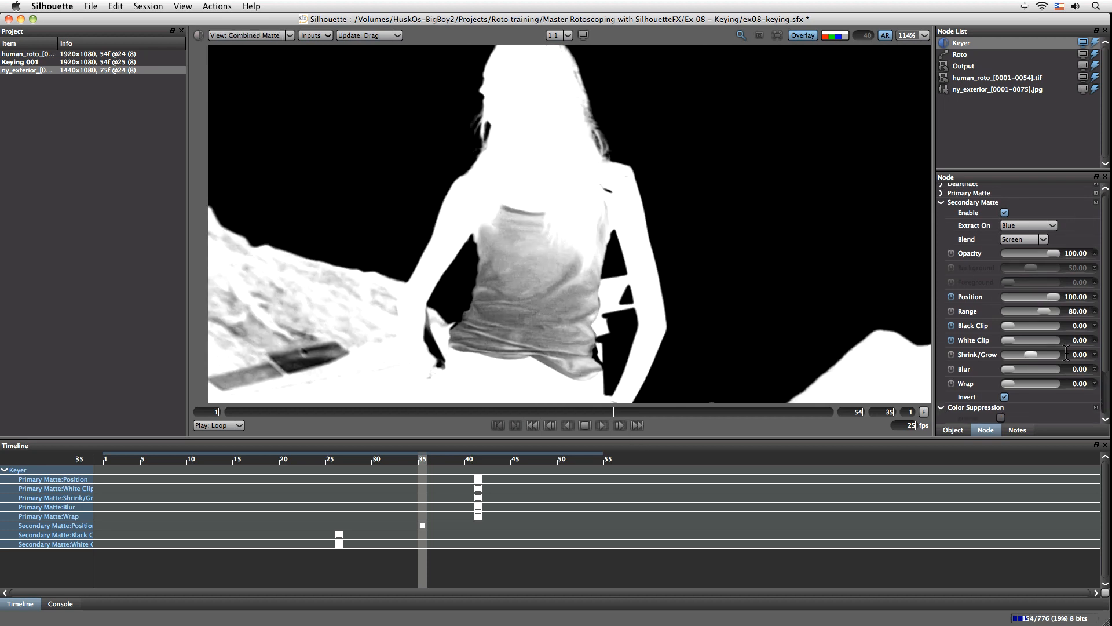
scroll(1104, 386, down, 2)
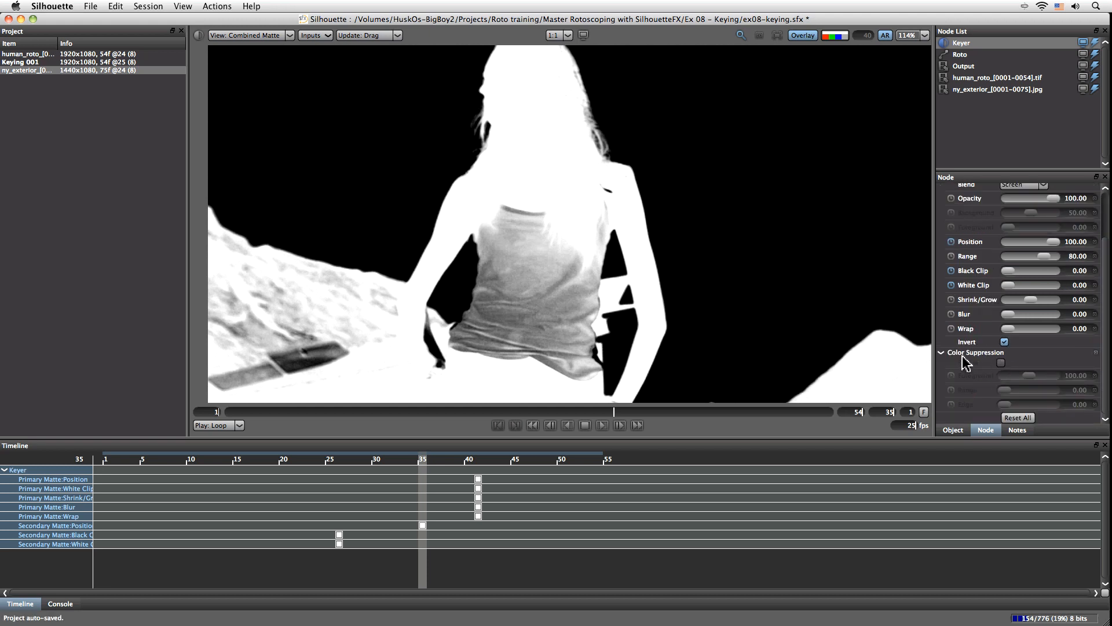
scroll(1107, 311, up, 2)
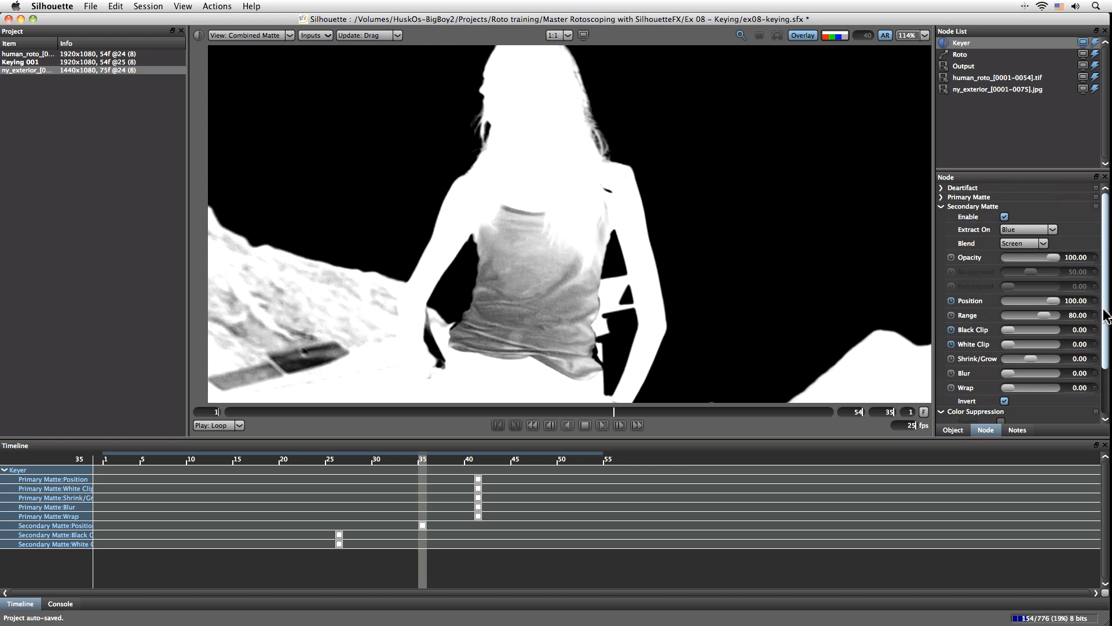
click(1051, 230)
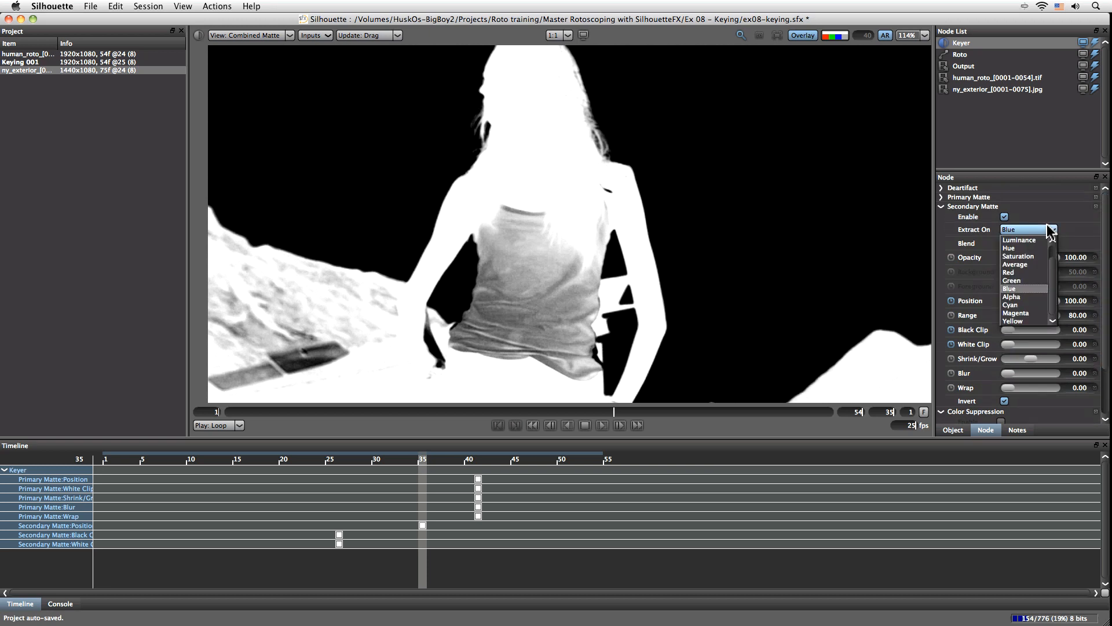
scroll(1052, 249, up, 2)
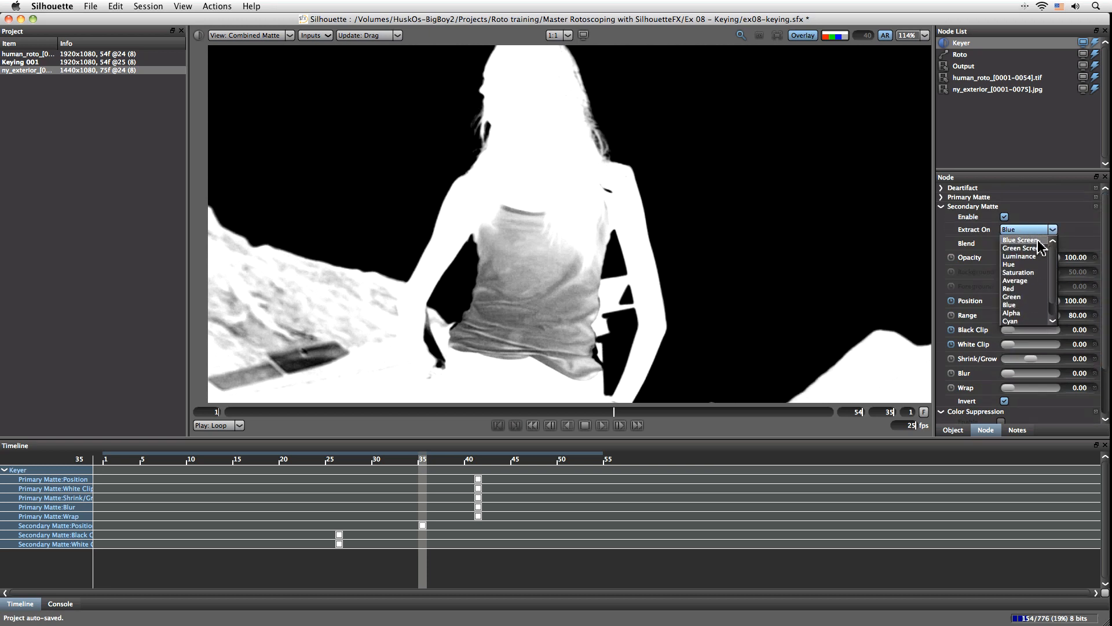
click(1106, 267)
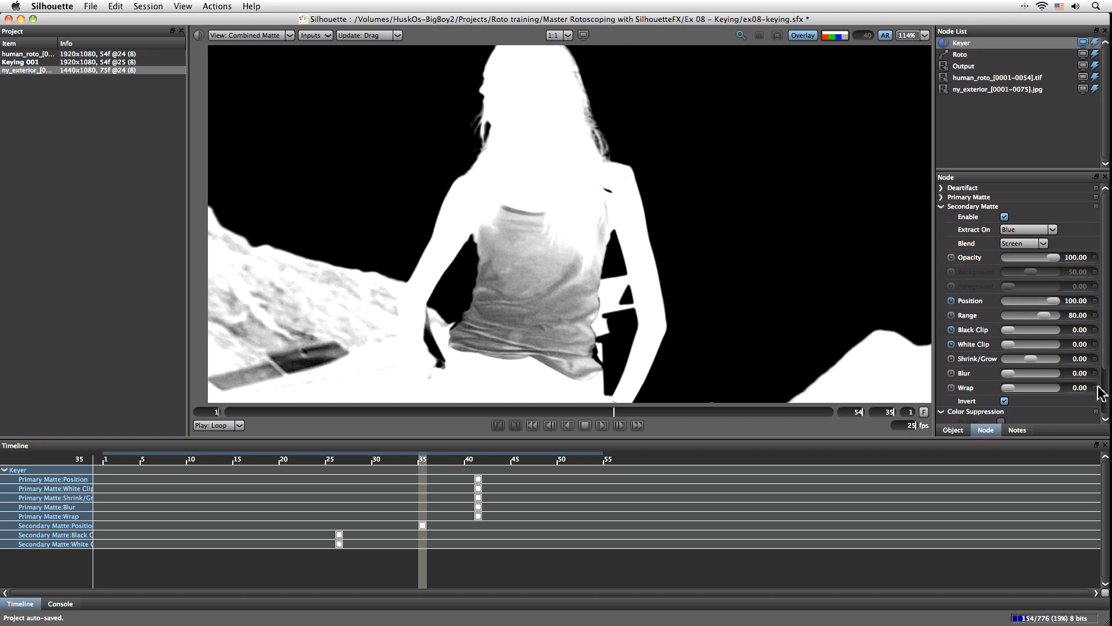
scroll(1100, 379, down, 4)
scroll(1100, 379, up, 4)
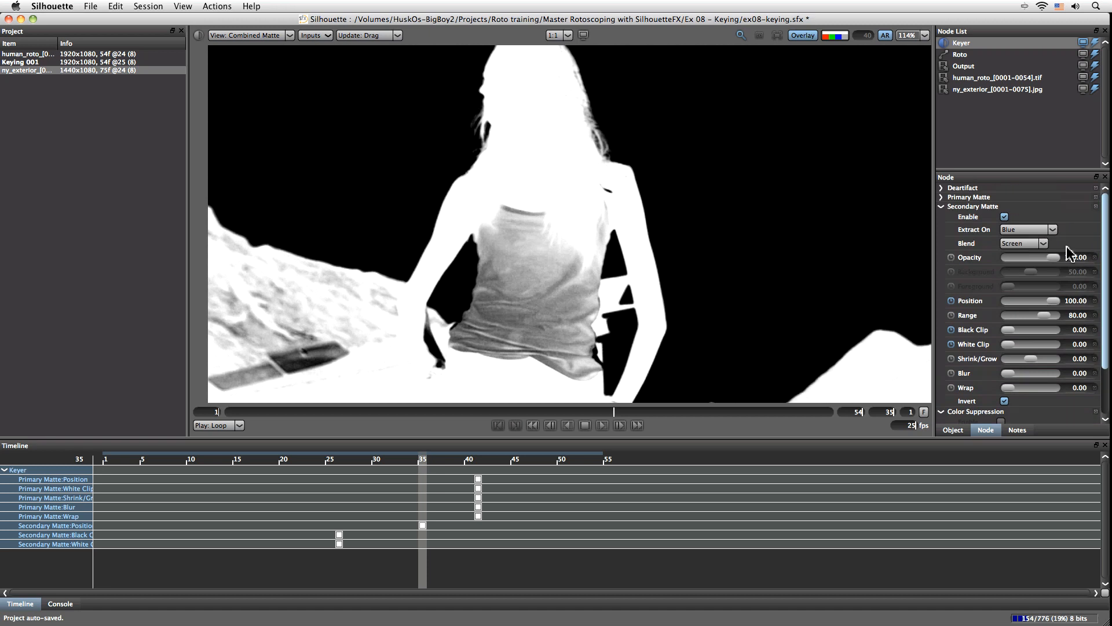
- Enable Deartifact with Horizontal 9.22 and Vertical 2.84, and collapse the Secondary Matte settings
click(942, 189)
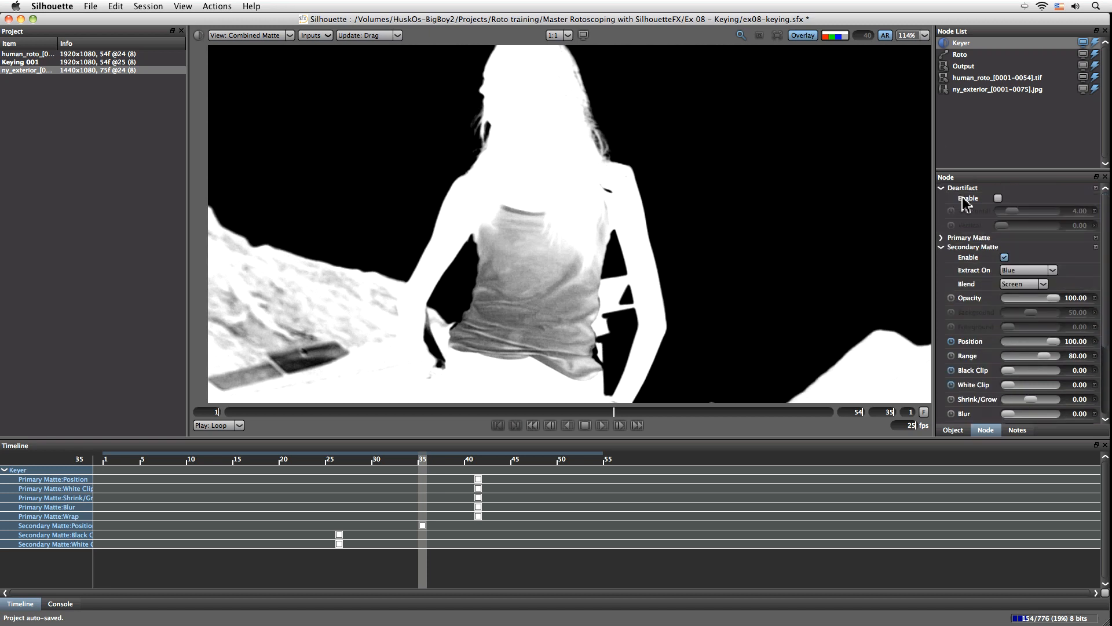
click(998, 199)
mouse_move(1002, 224)
mouse_down()
mouse_move(1020, 223)
mouse_move(982, 225)
mouse_move(1046, 215)
mouse_move(998, 225)
mouse_up()
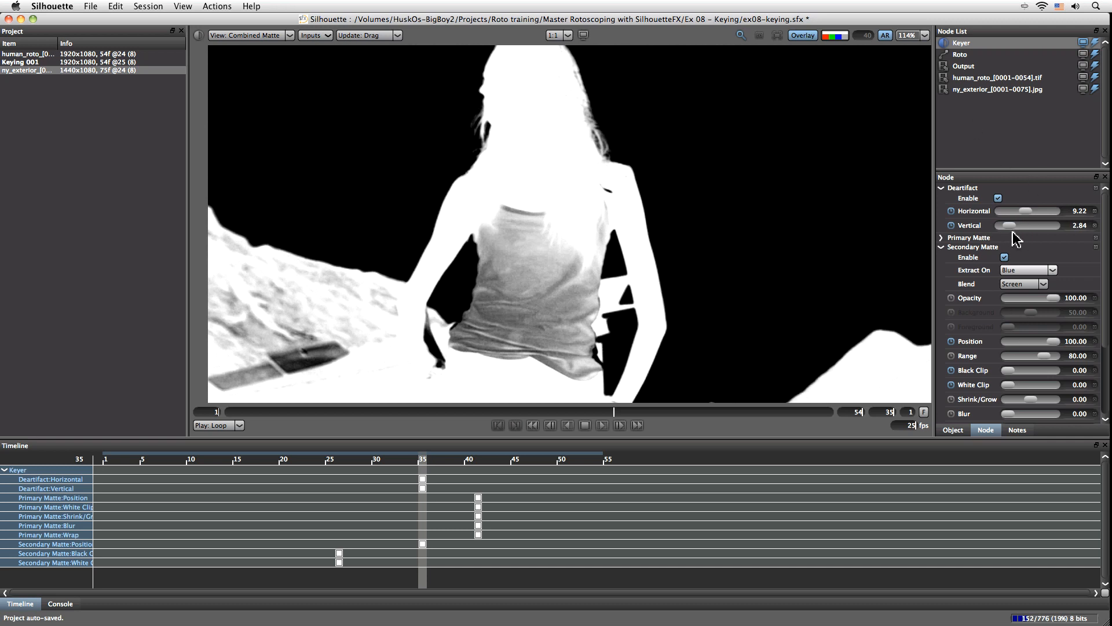
click(943, 246)
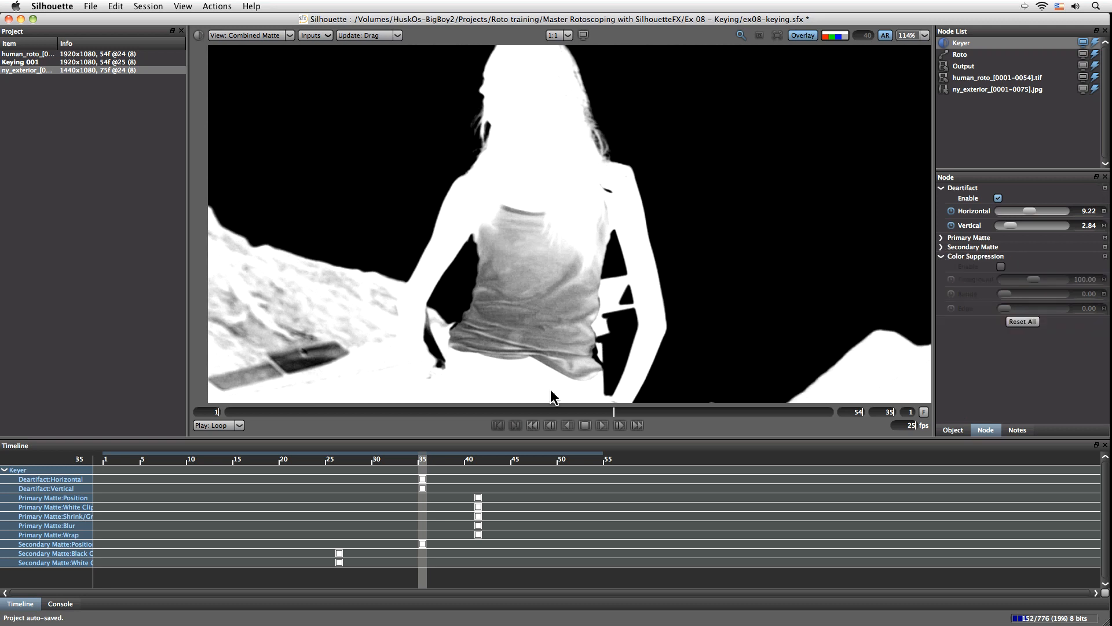
- Scrub back through the shot, fit the whole frame in the viewer, and play the combined matte
drag(619, 416, 400, 413)
drag(470, 413, 365, 430)
key(f)
key(l)
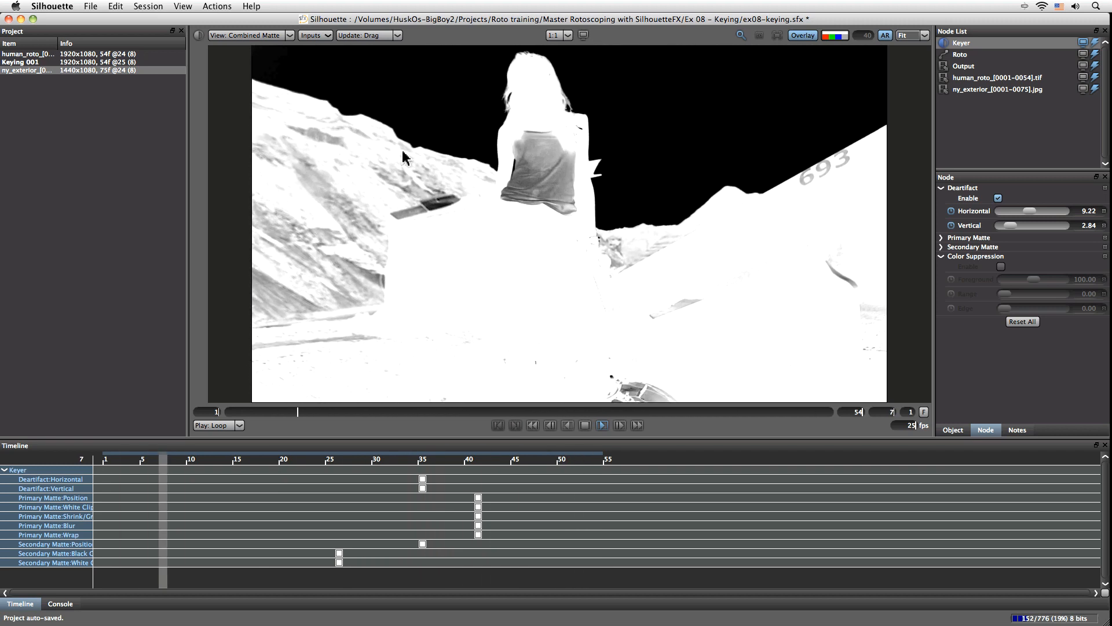
- Alternate between the combined matte and foreground views during playback to compare the key with the original footage
key(2)
key(1)
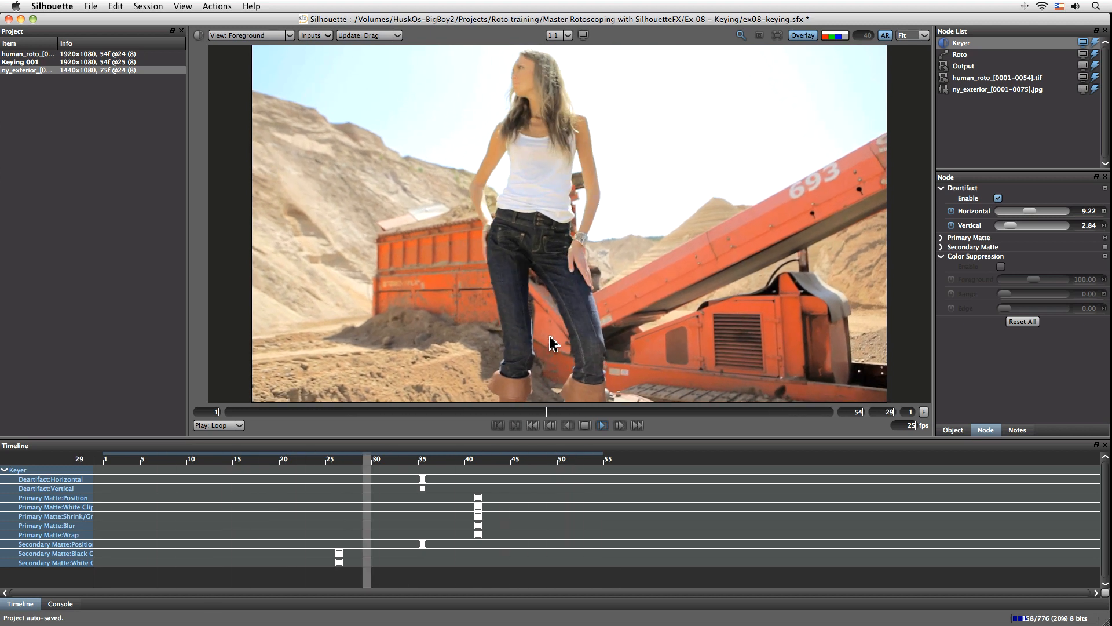
key(2)
key(3)
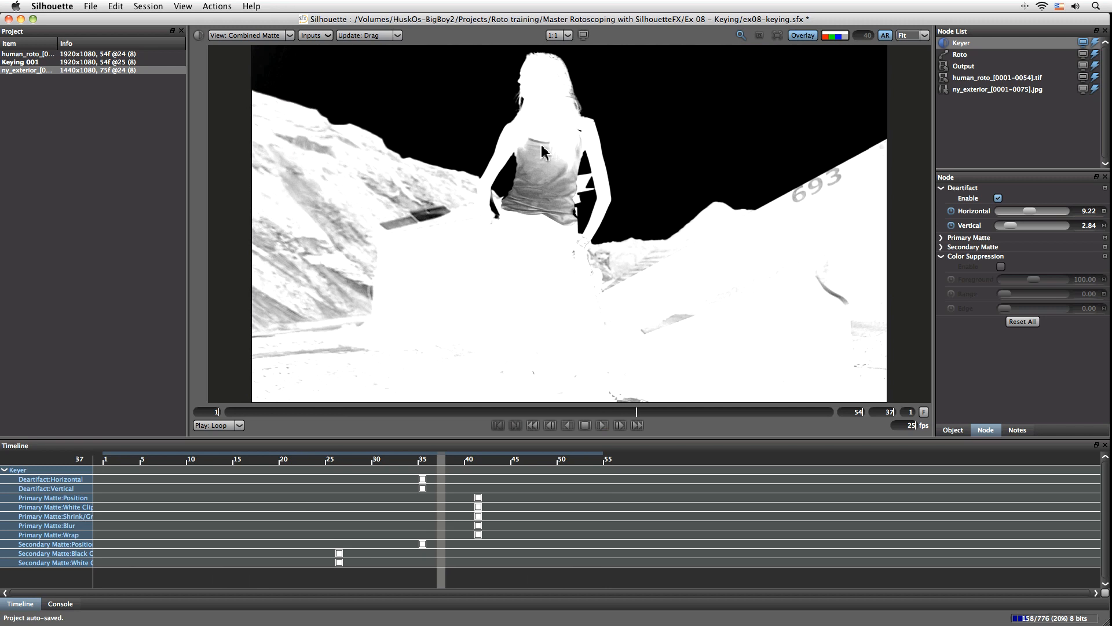
- Switch to the Roto node and set its viewer to Composite
click(967, 55)
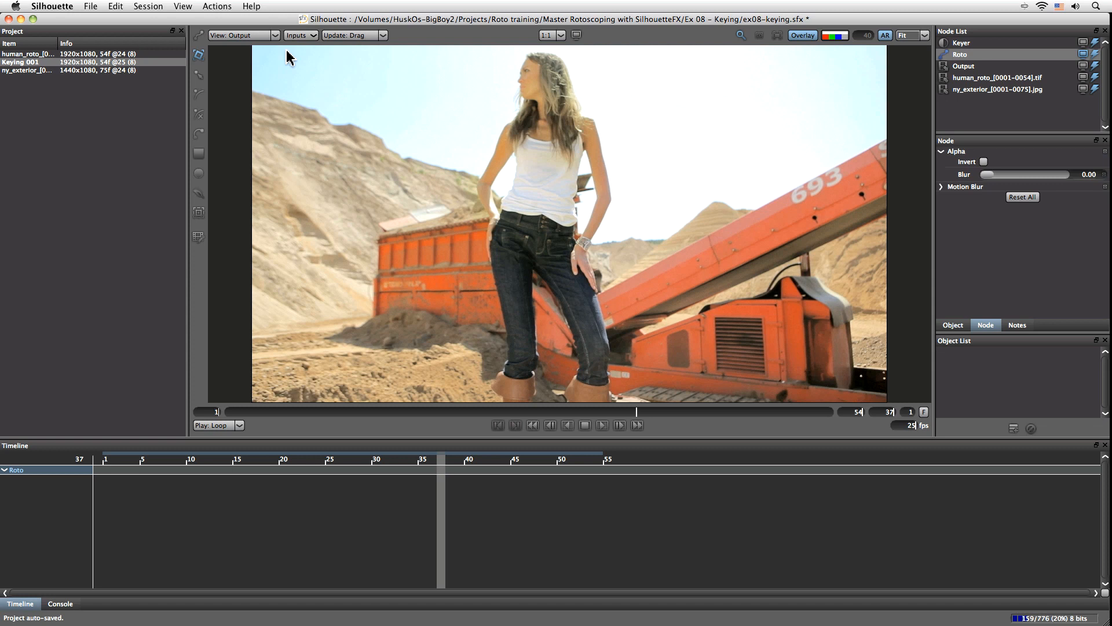
click(263, 36)
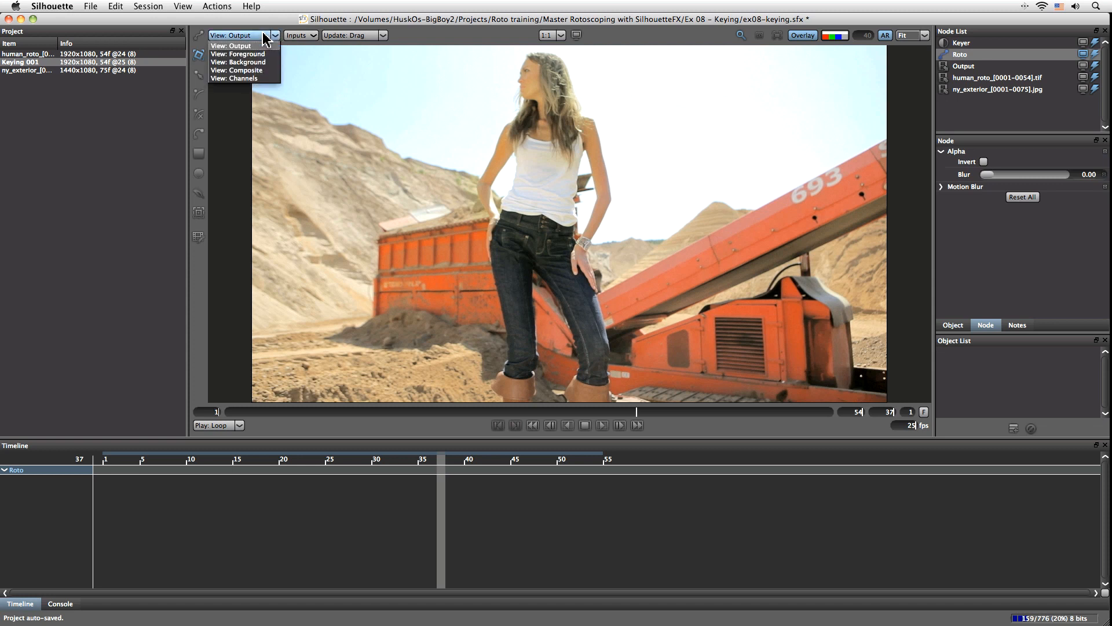
click(264, 36)
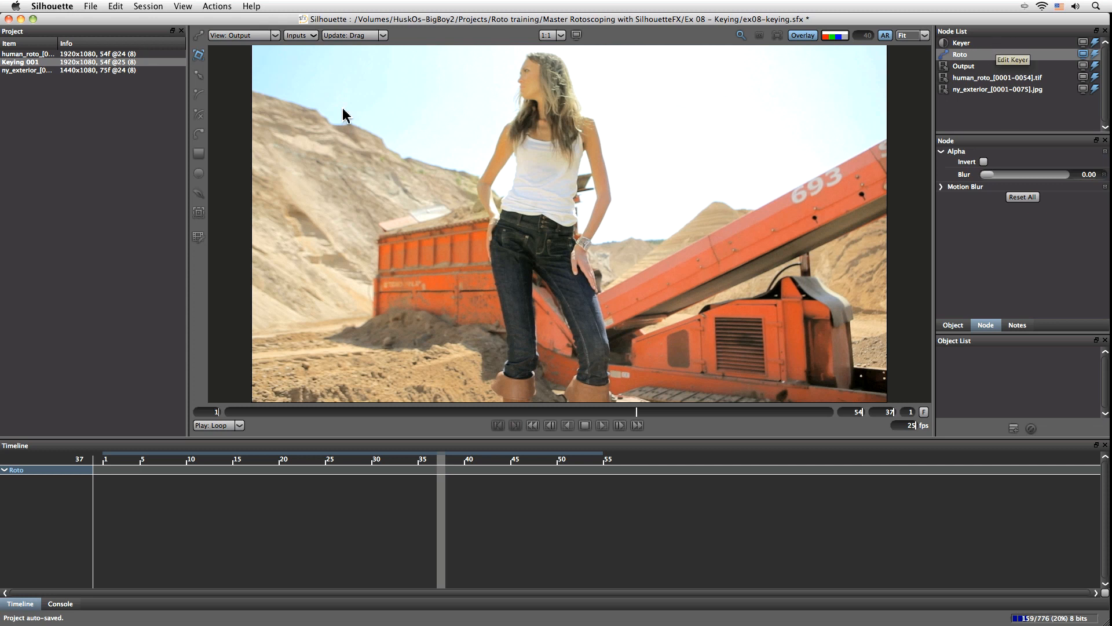
click(272, 37)
click(243, 70)
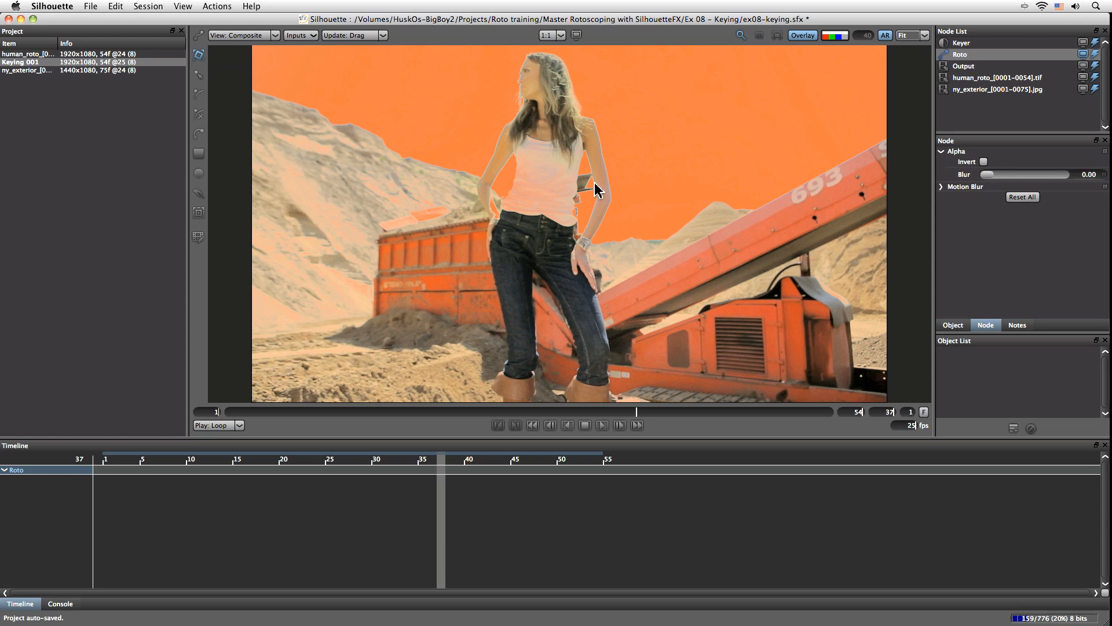
- Cycle the viewer through the alpha overlay and alpha channel displays, and return to the color display
click(849, 42)
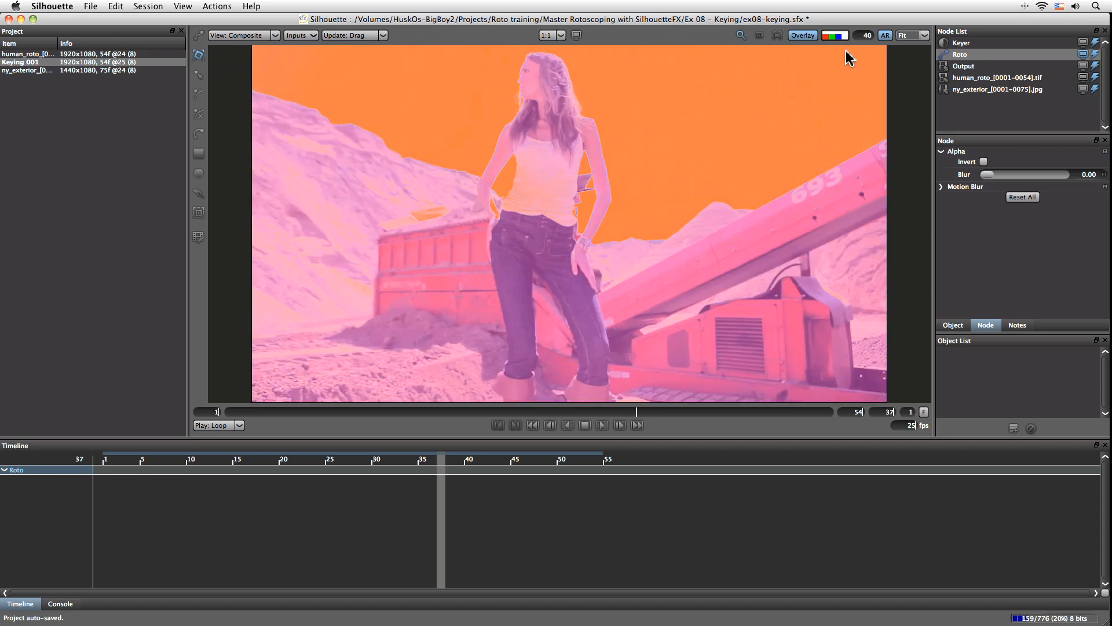
click(841, 40)
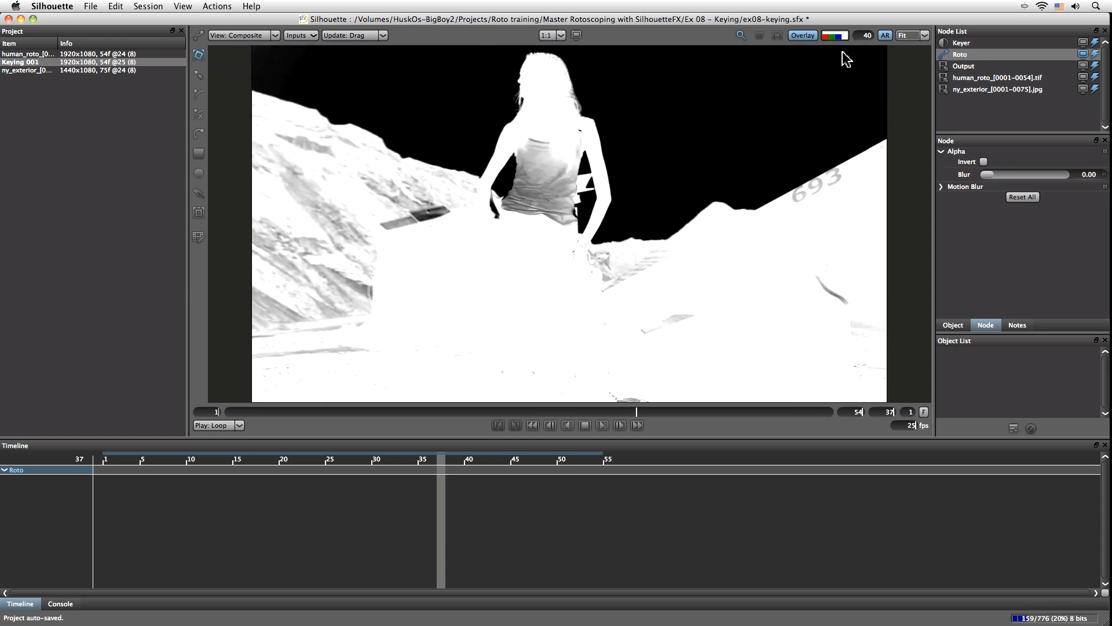
click(845, 38)
click(844, 38)
click(845, 38)
click(844, 38)
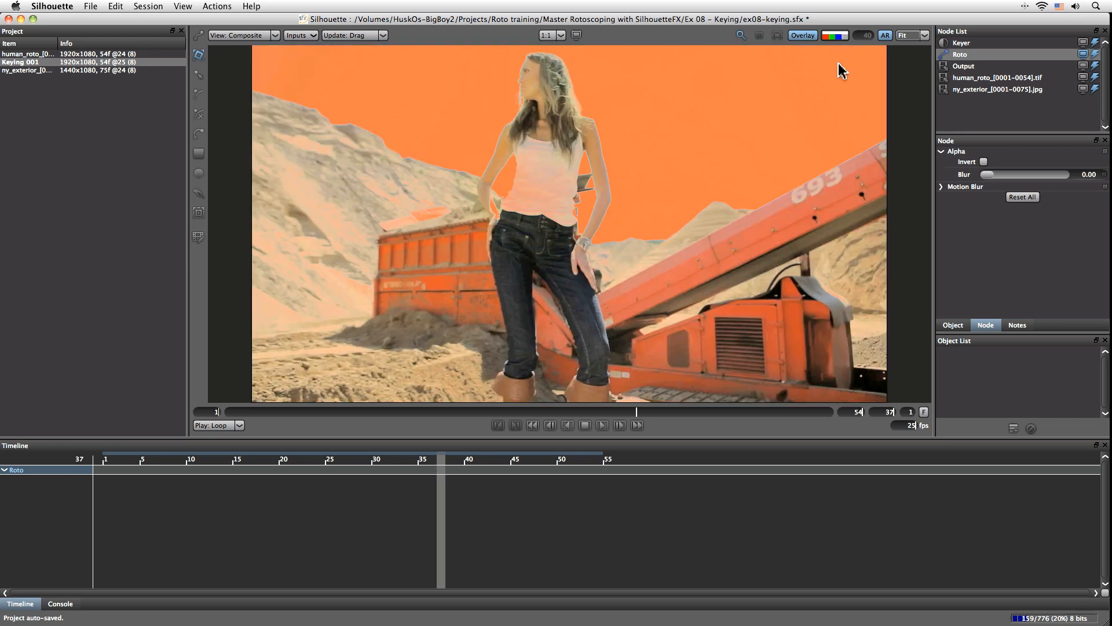
- Set the Composite preference's background color to green and scrub back to frame 32 to check the key
click(64, 6)
click(64, 35)
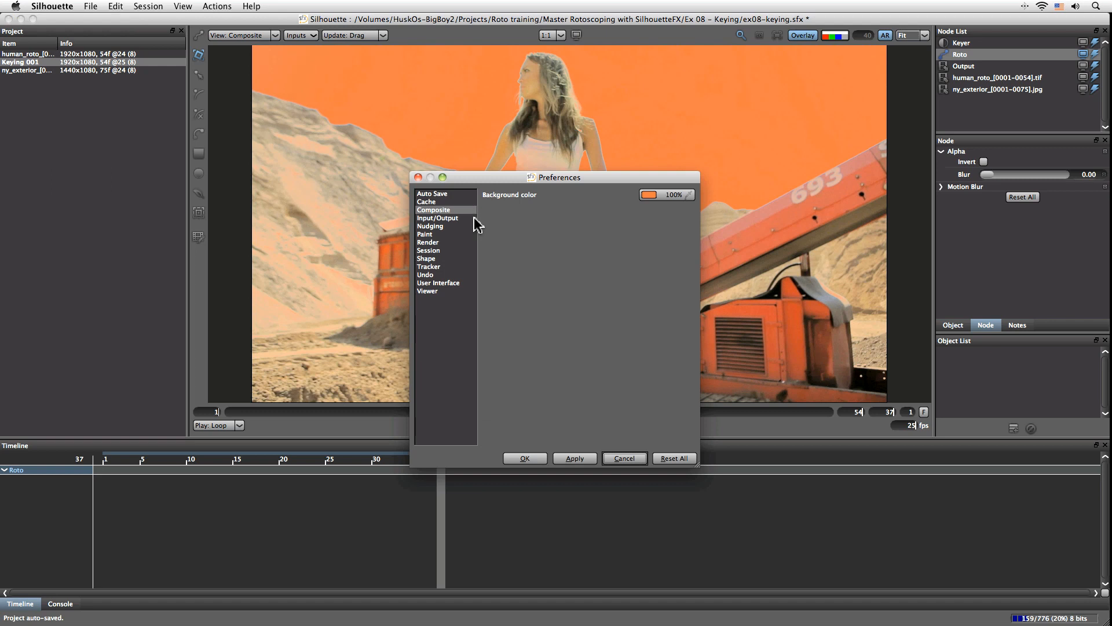
click(456, 210)
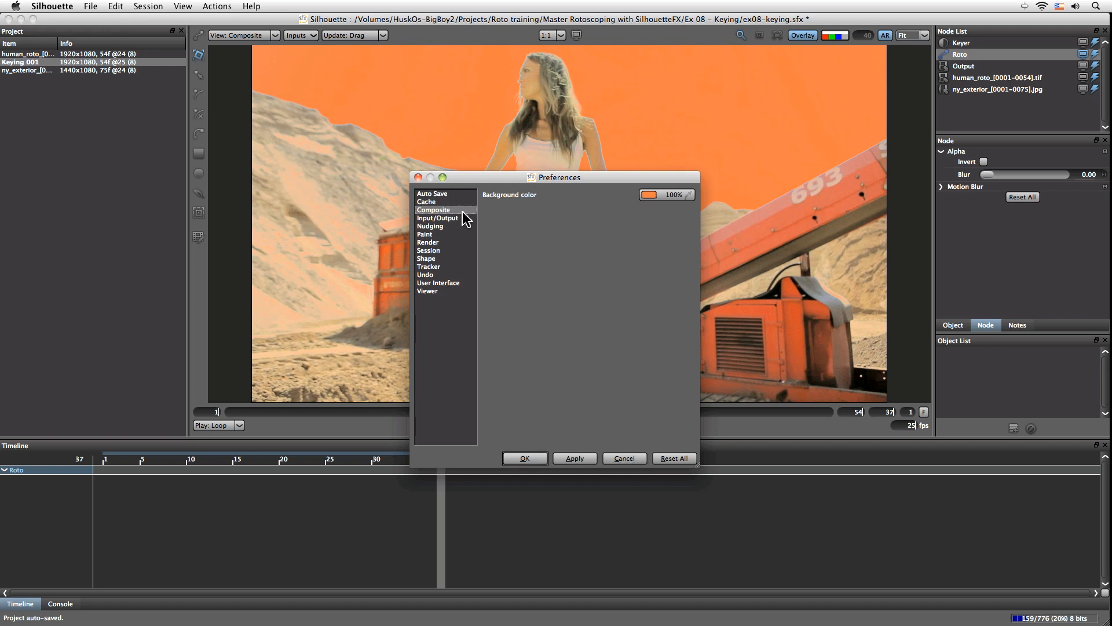
click(666, 197)
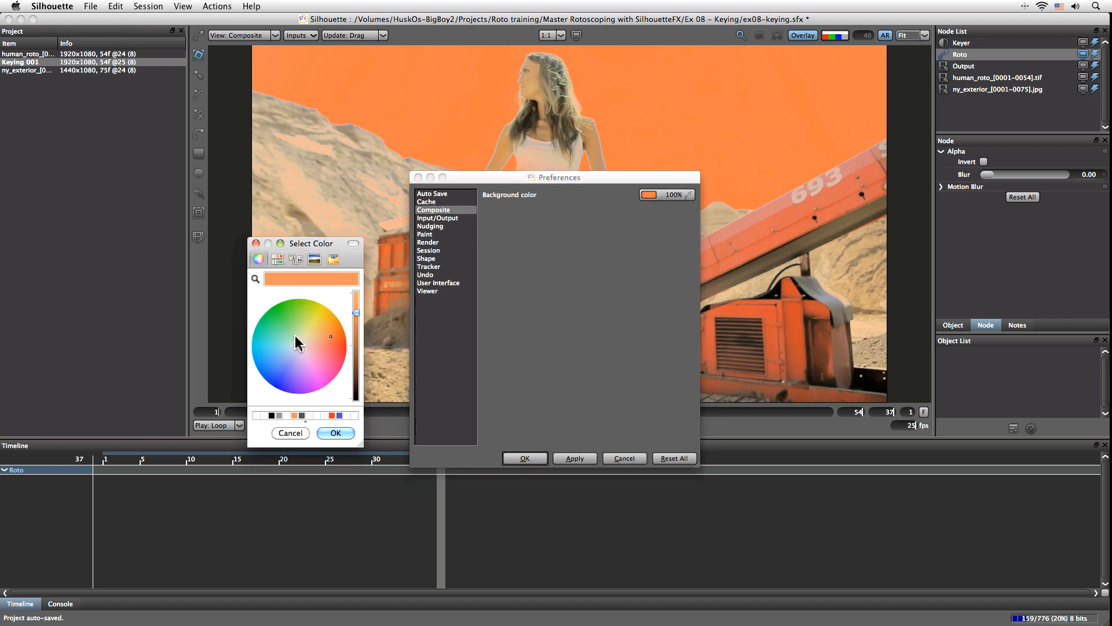
click(284, 322)
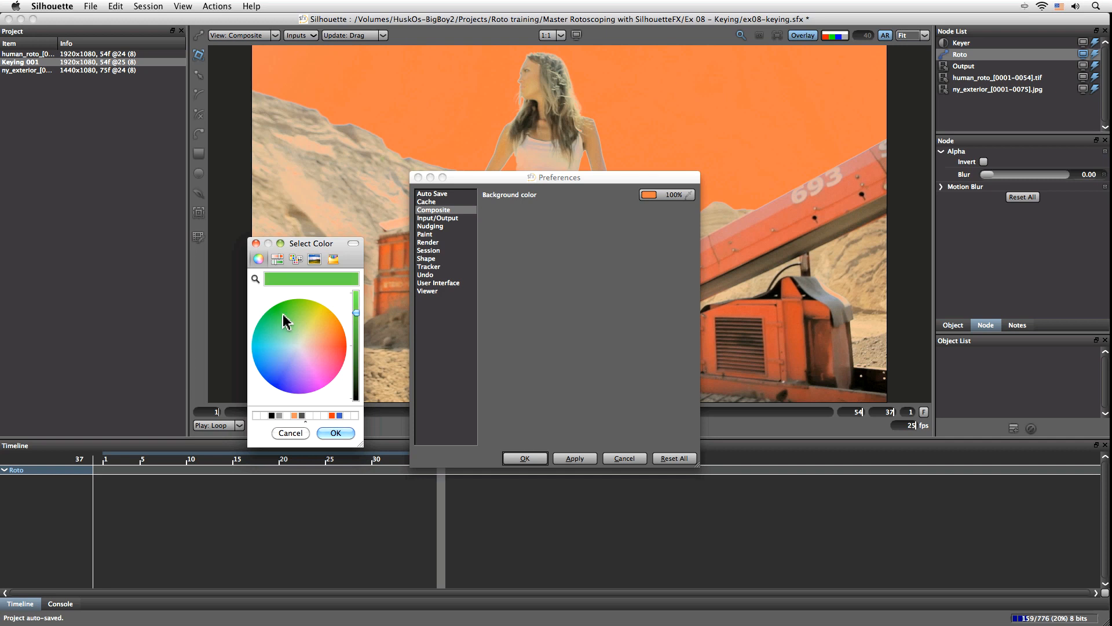
click(336, 432)
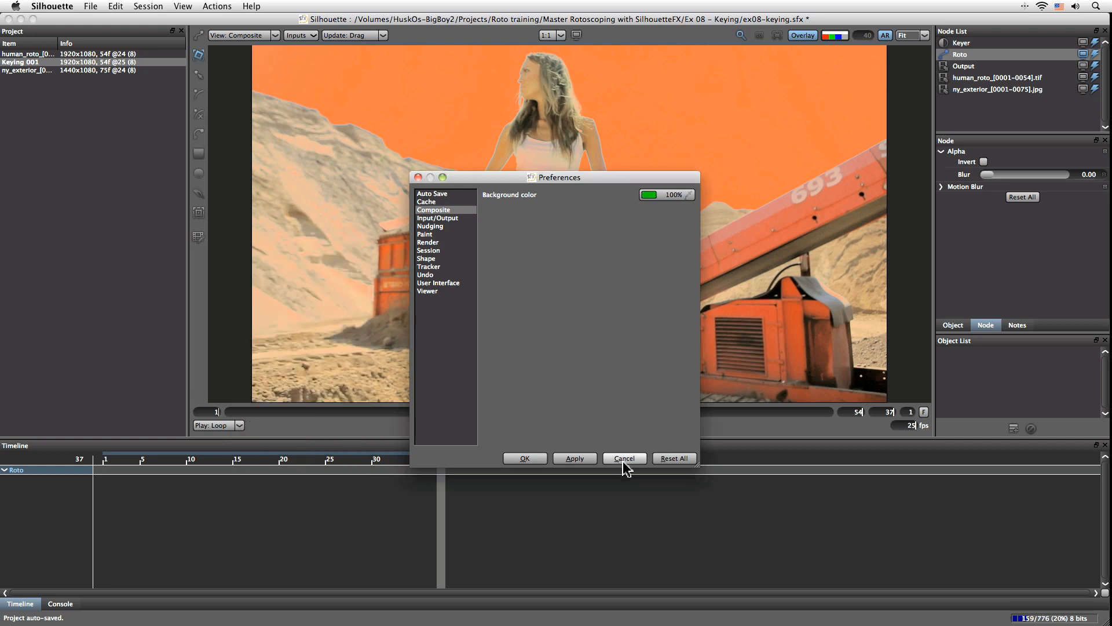
click(566, 460)
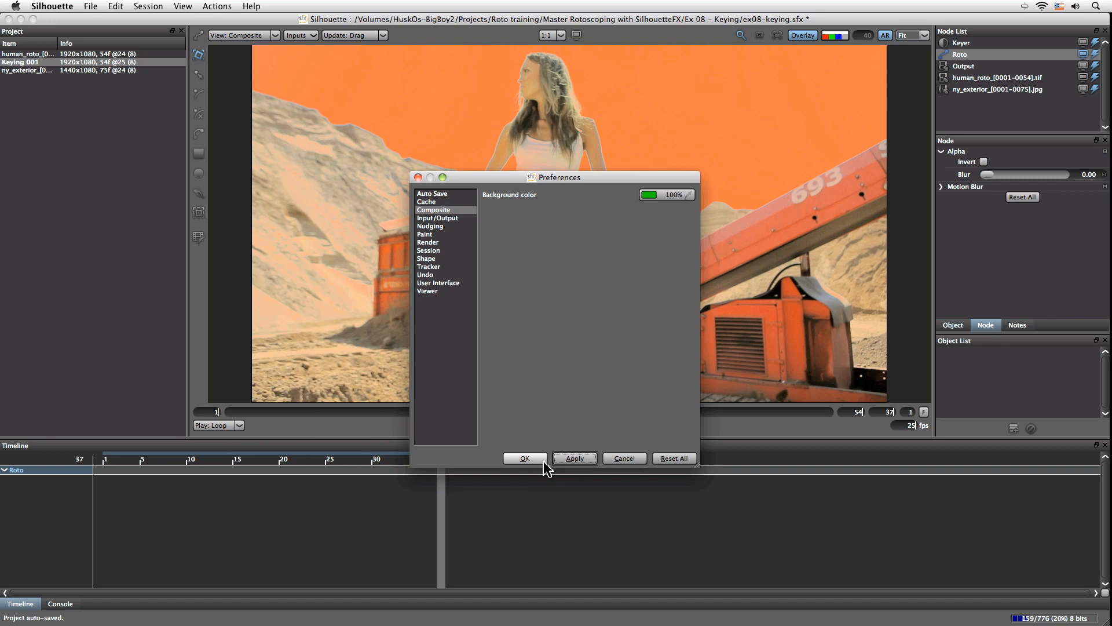
click(543, 460)
drag(620, 412, 580, 412)
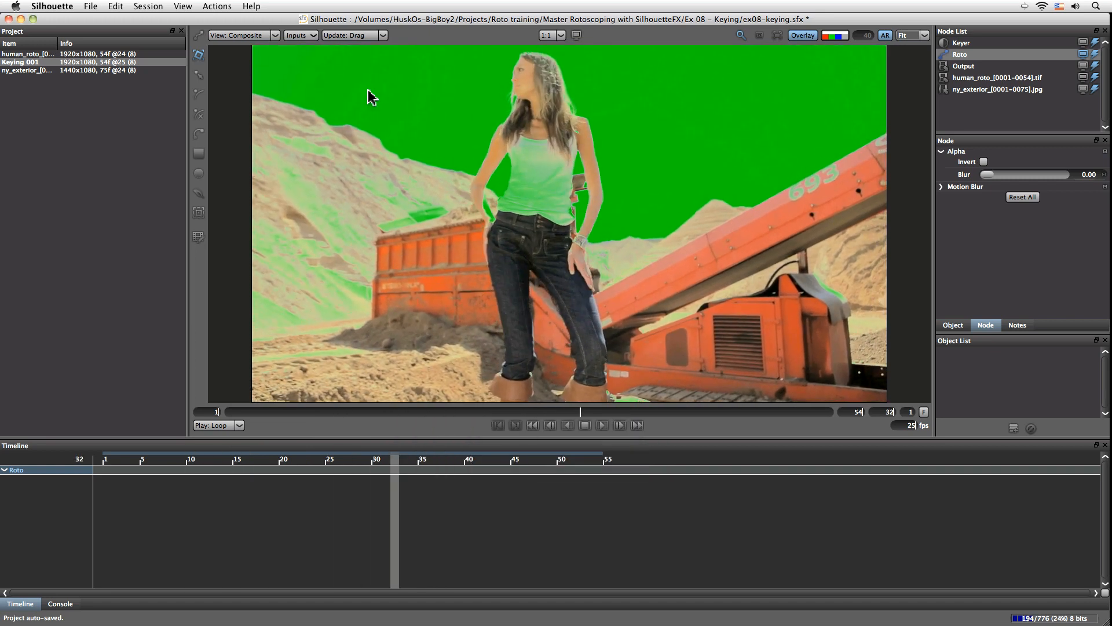
- Set the Composite preference's background color to bright yellow, and scrub the shot to frame 42 to check the key
click(52, 6)
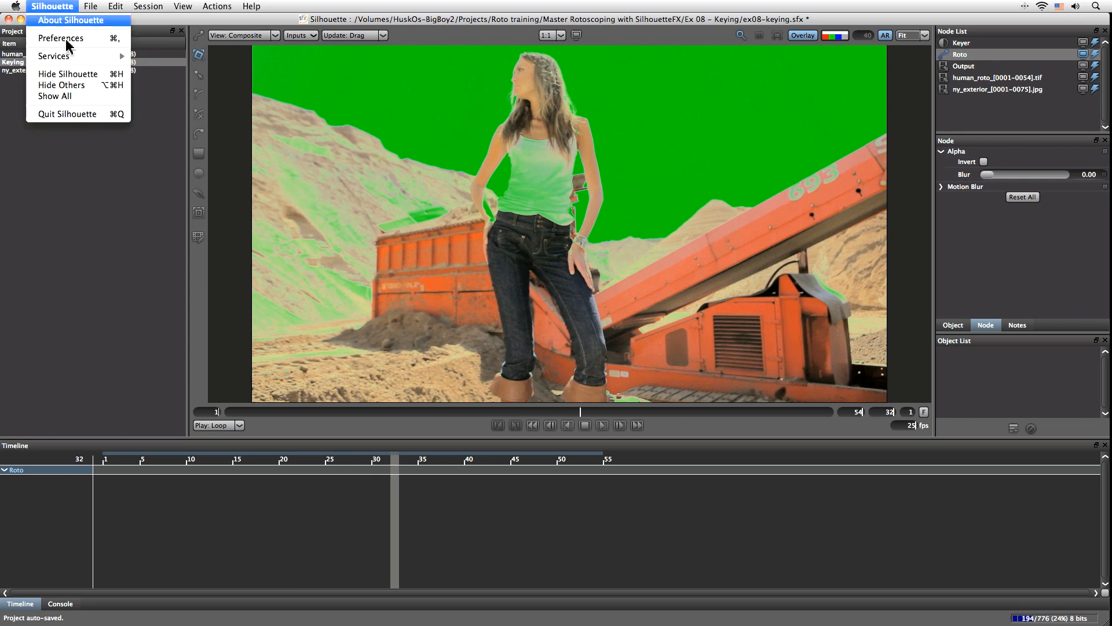
click(70, 38)
click(649, 196)
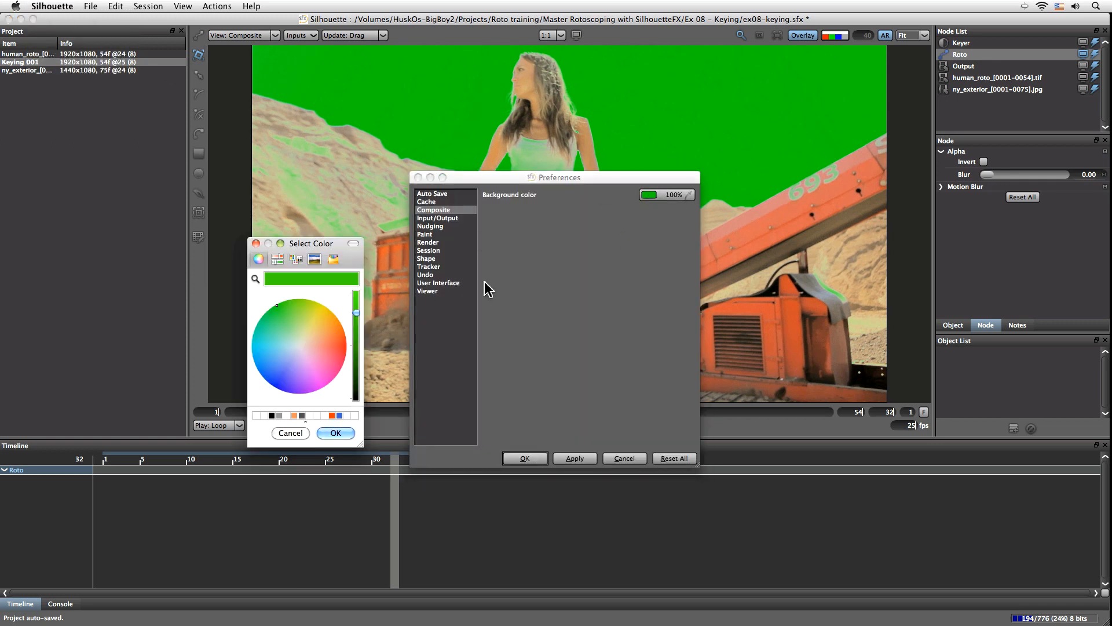
click(322, 306)
drag(357, 313, 358, 288)
click(335, 432)
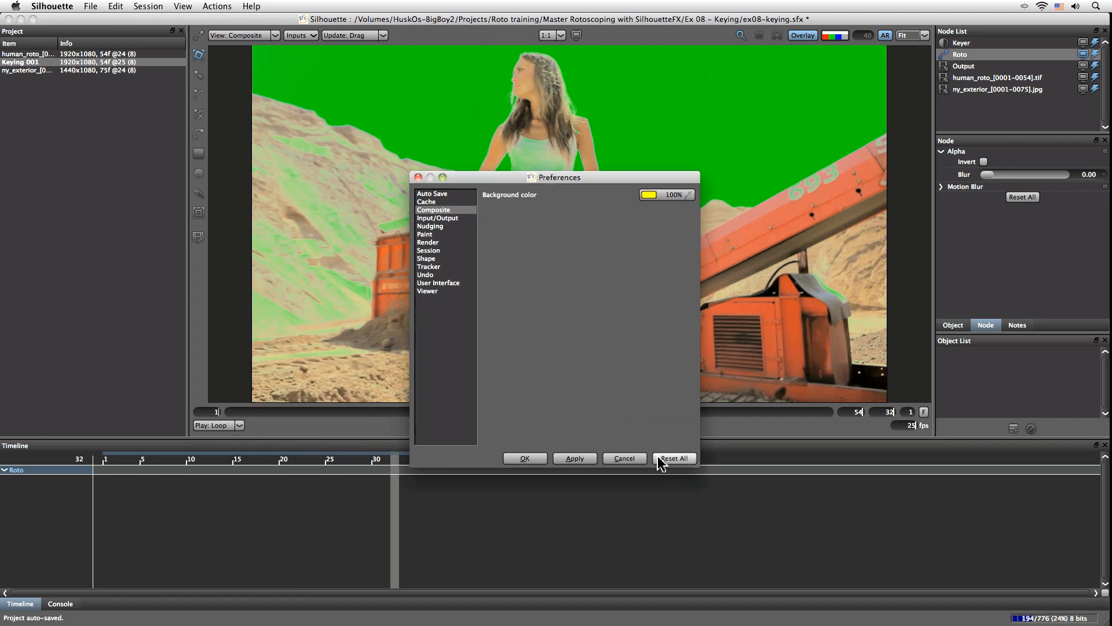
click(525, 457)
drag(580, 412, 539, 389)
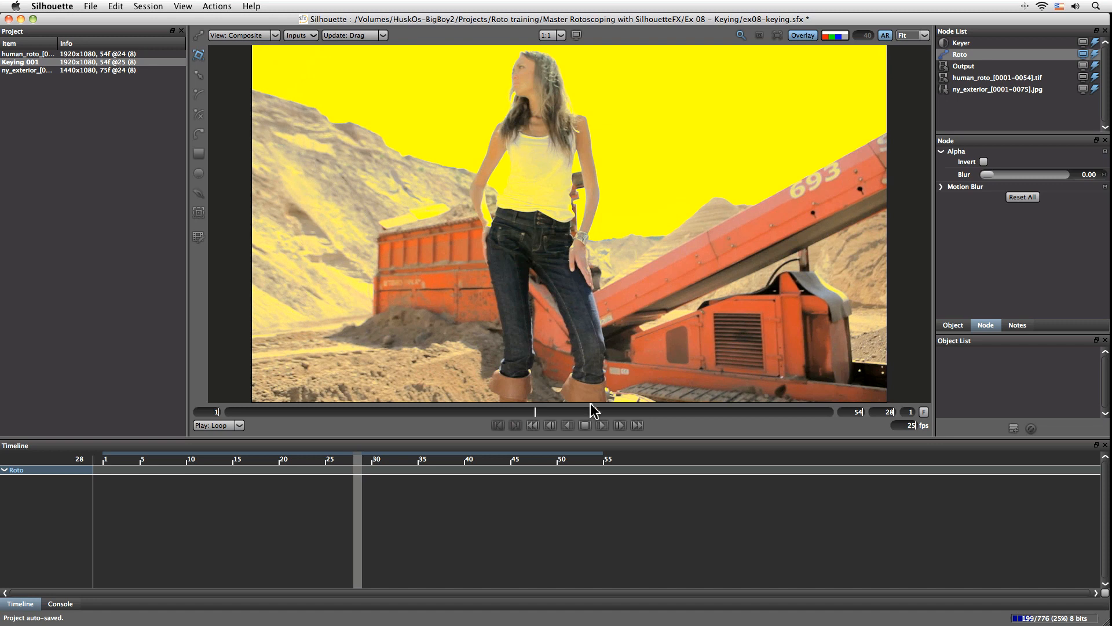
mouse_move(537, 415)
mouse_down()
mouse_move(720, 432)
mouse_move(859, 422)
mouse_move(315, 423)
mouse_move(690, 438)
mouse_up()
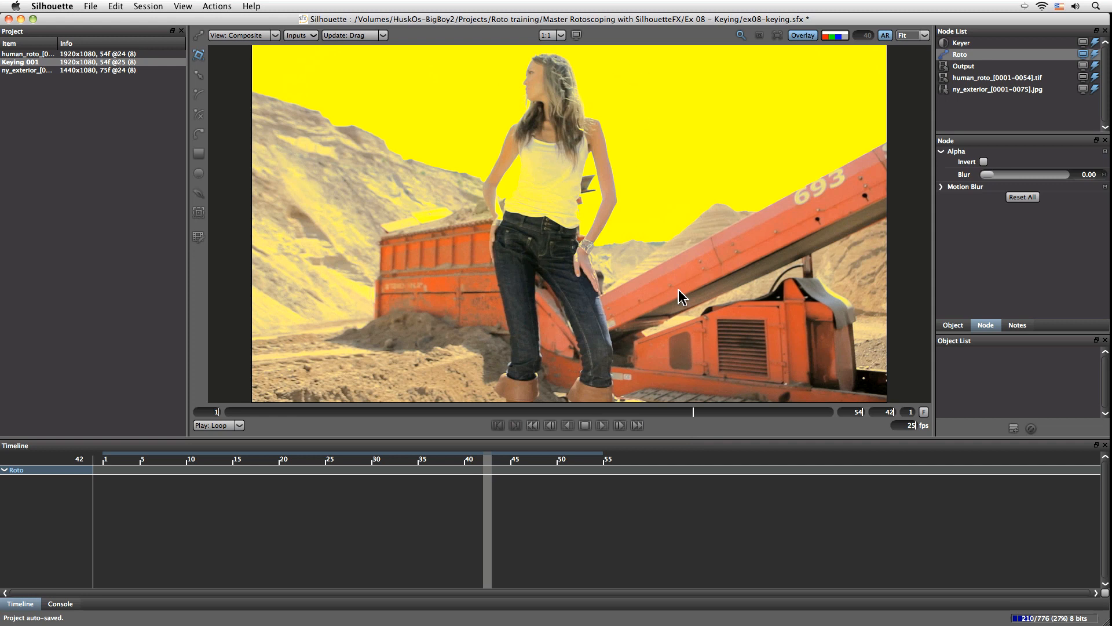
- Draw a closed, loose X-Spline around the woman at frame 42, extending past the frame edges, and fit the whole frame in the viewer
click(199, 116)
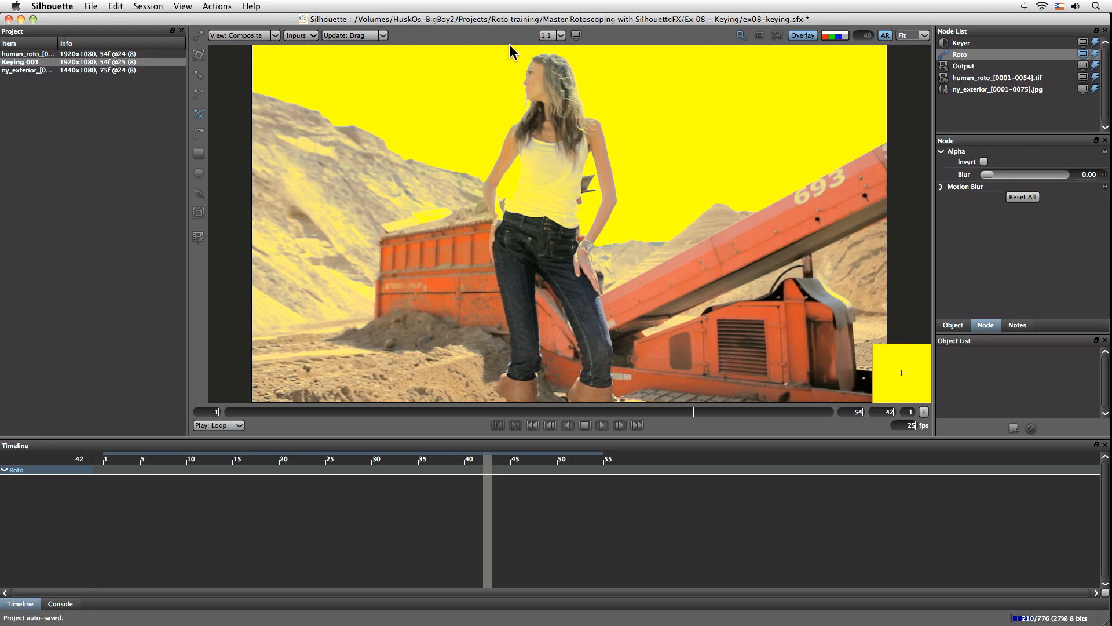
click(509, 46)
click(463, 156)
click(475, 360)
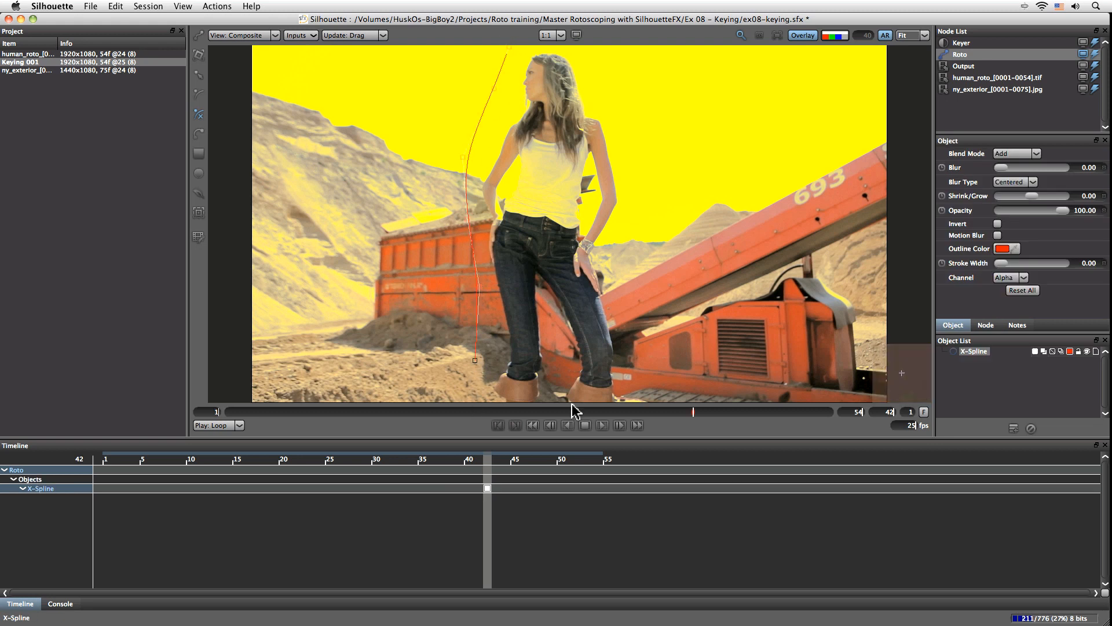
drag(504, 355, 497, 246)
click(457, 319)
click(615, 177)
drag(636, 127, 625, 329)
click(602, 298)
click(588, 202)
click(563, 133)
click(484, 148)
click(484, 146)
drag(562, 356, 518, 228)
drag(598, 327, 612, 339)
drag(680, 302, 670, 343)
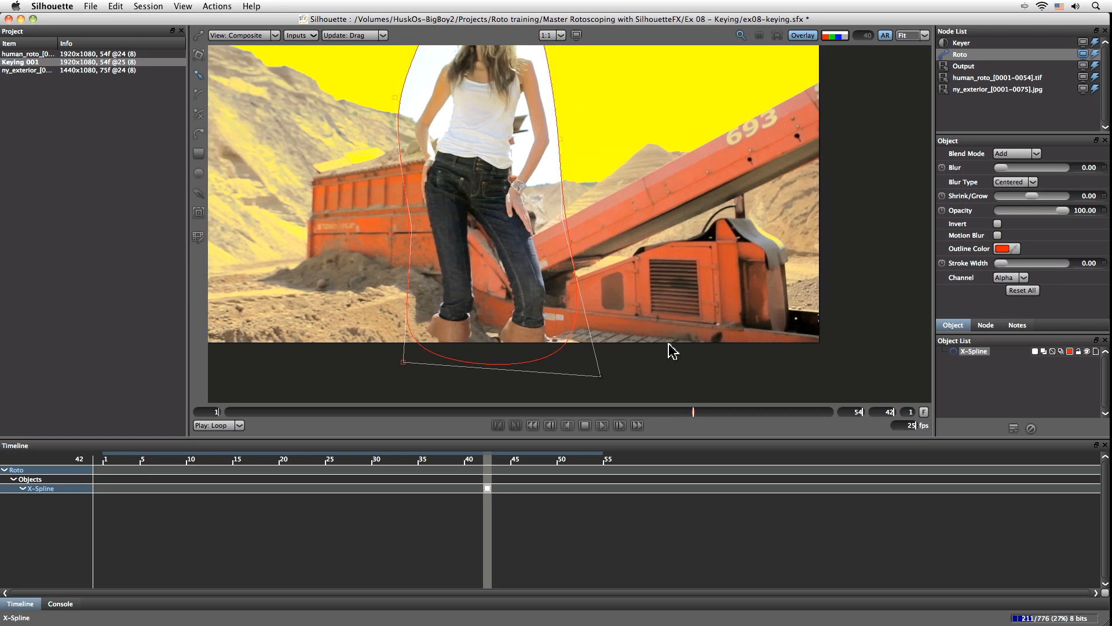
key(f)
- Set the blend mode of the X-Spline around the woman to Multiply and rename the shape "garbage mask"
mouse_move(703, 414)
mouse_down()
mouse_move(888, 410)
mouse_move(662, 410)
mouse_move(149, 447)
mouse_move(479, 425)
mouse_move(728, 438)
mouse_move(380, 442)
mouse_move(698, 429)
mouse_up()
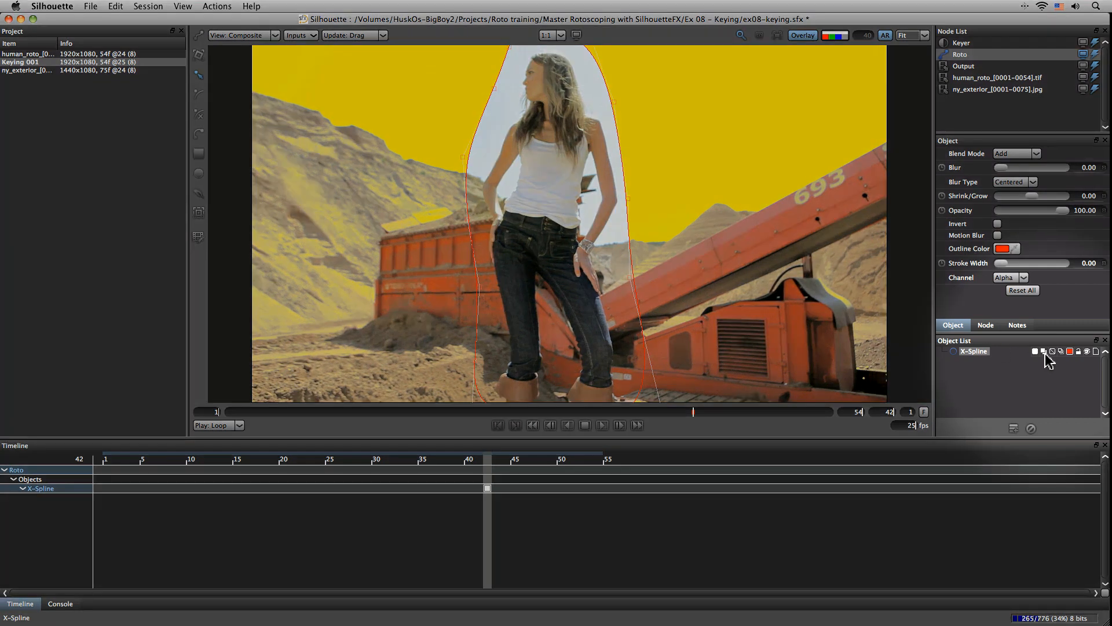
click(1044, 352)
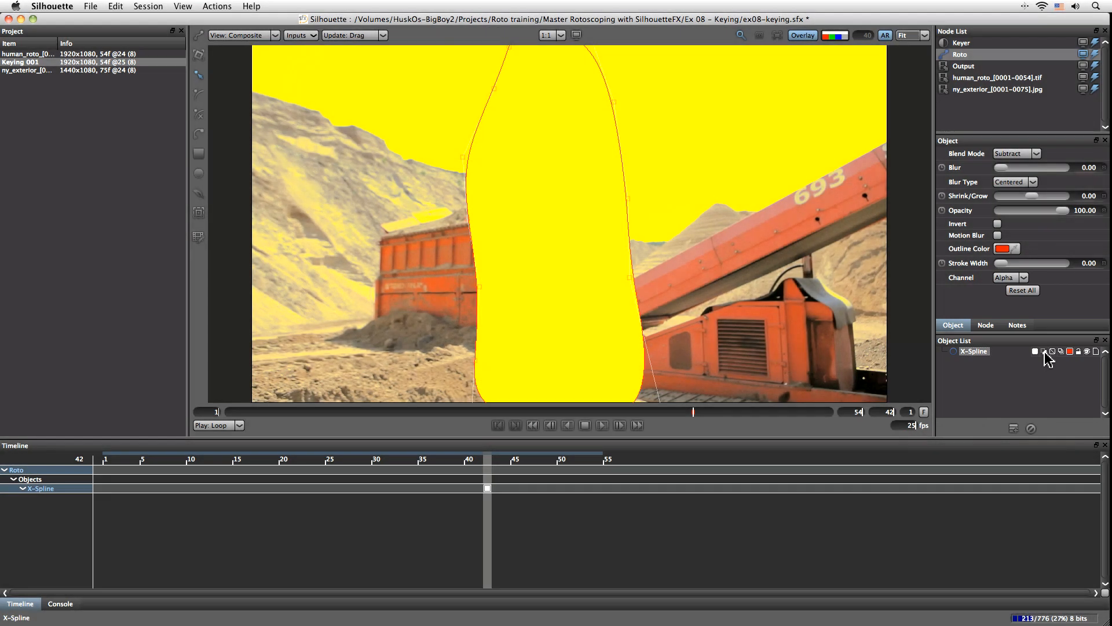
click(1044, 352)
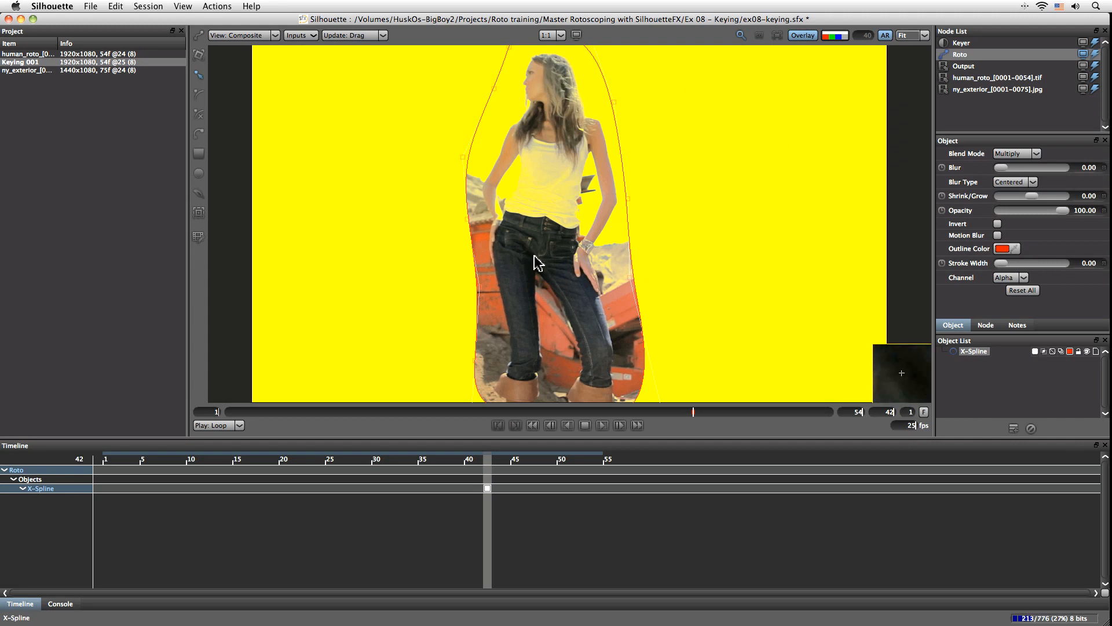
double_click(968, 351)
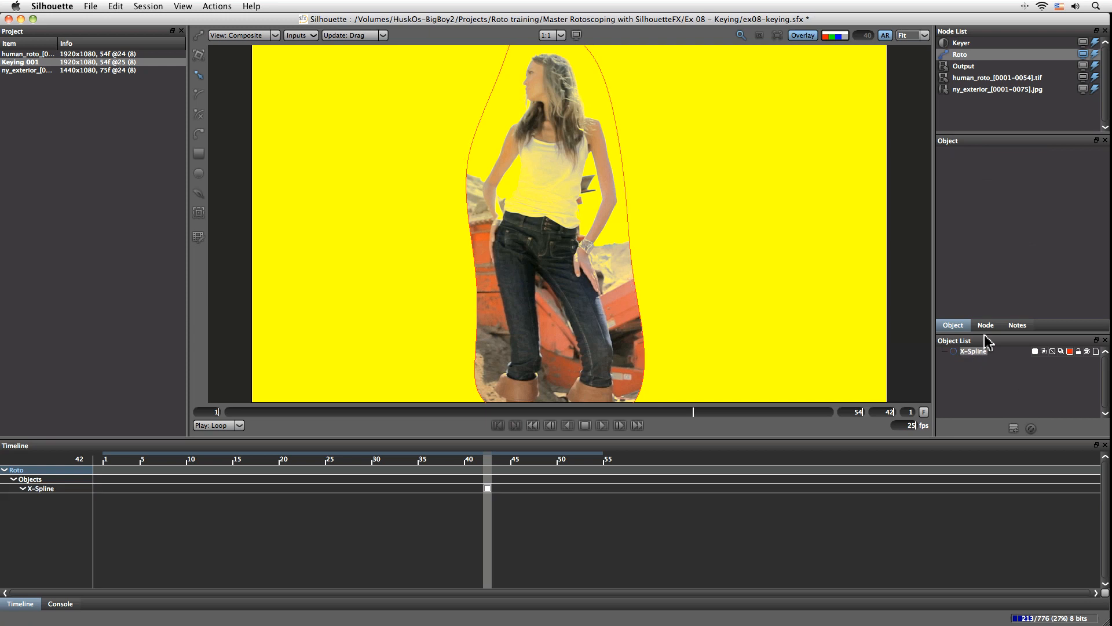
key(Return)
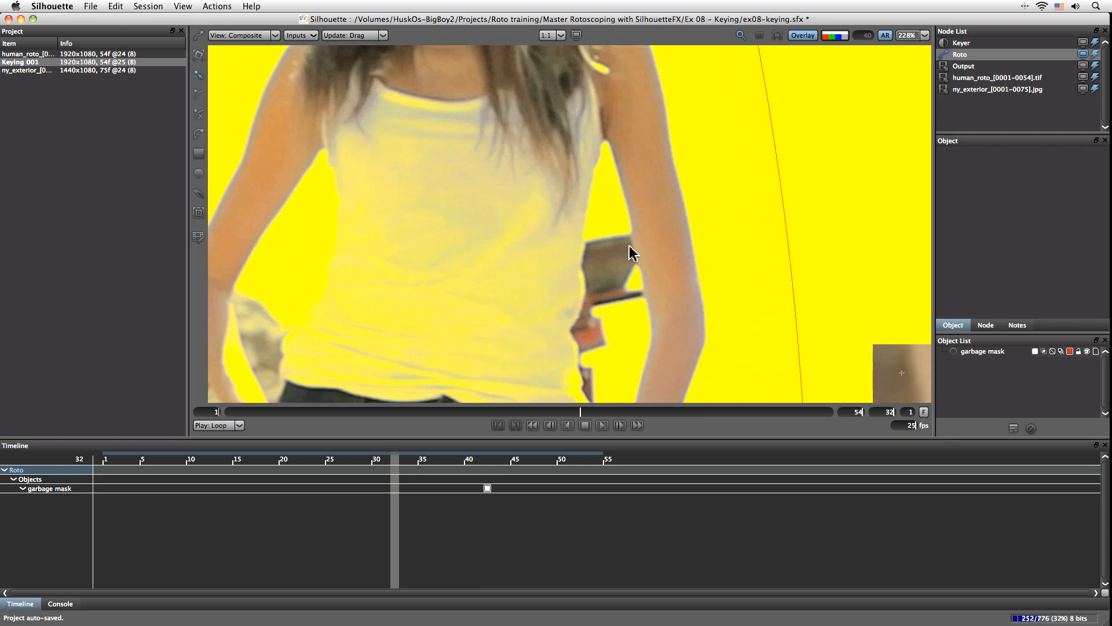
- Draw a closed X-Spline around the machinery showing between her torso and straight arm at frame 32, and set its blend mode to Subtract
click(198, 114)
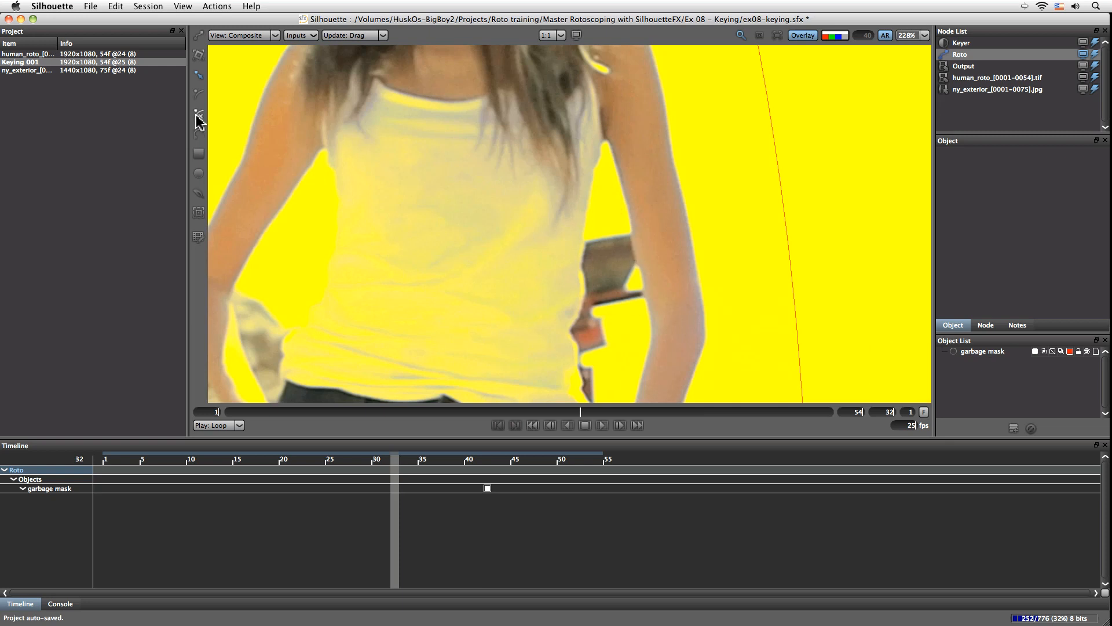
click(628, 212)
click(638, 267)
click(648, 349)
click(579, 366)
click(569, 331)
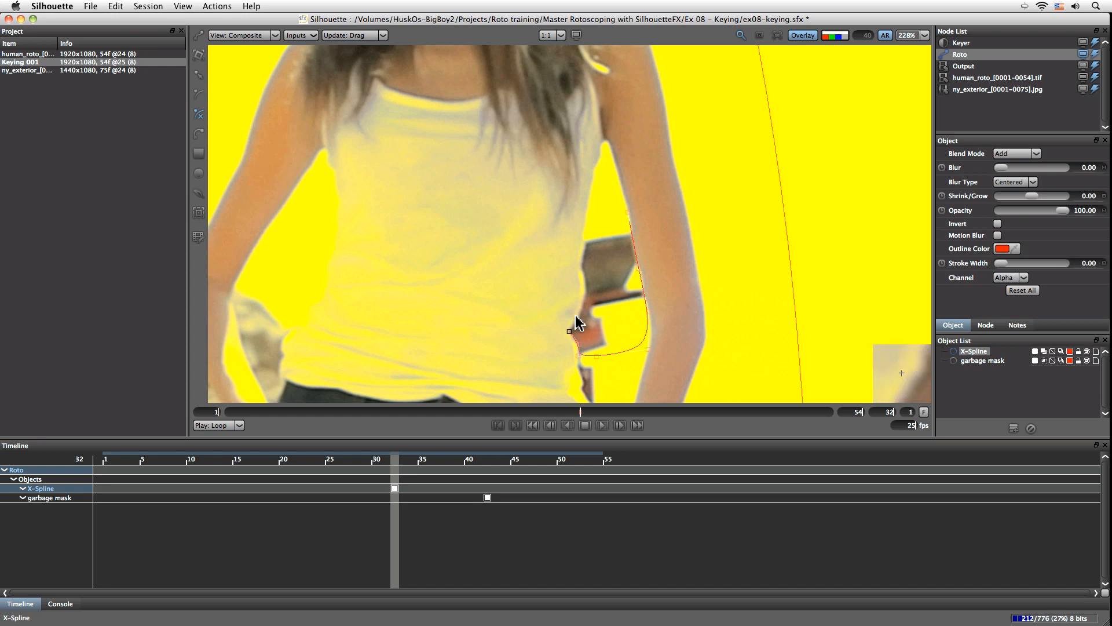
click(583, 274)
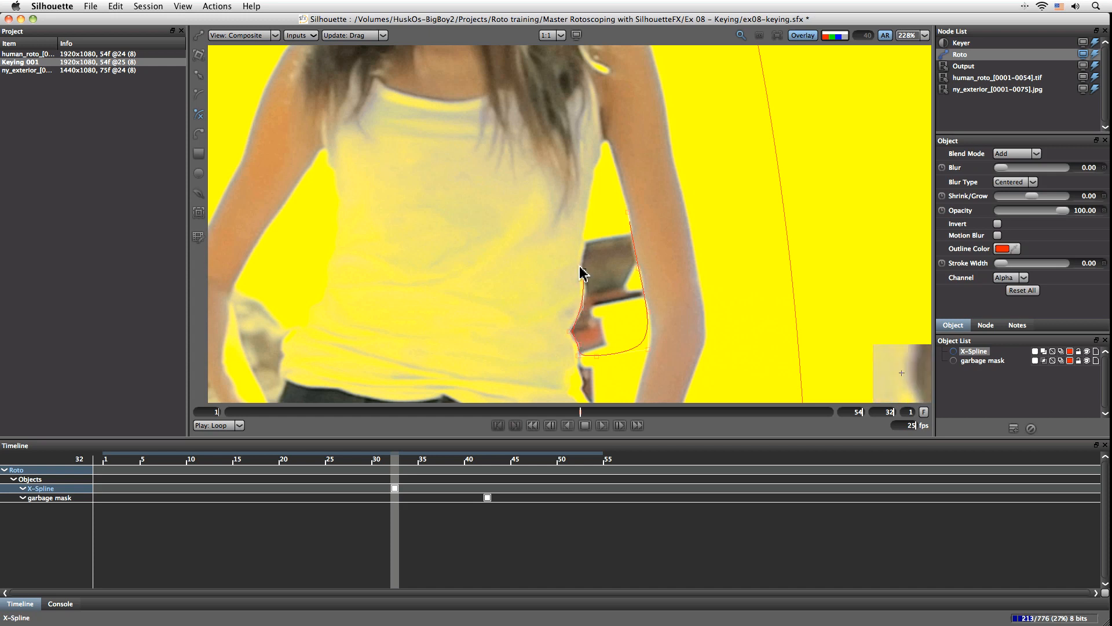
click(591, 184)
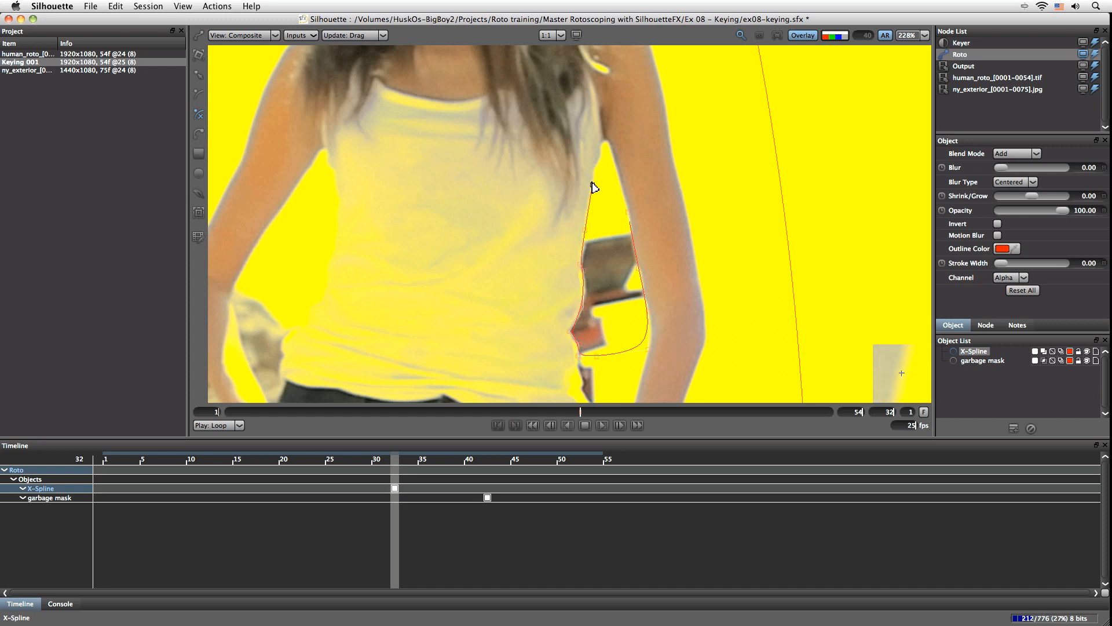
click(628, 212)
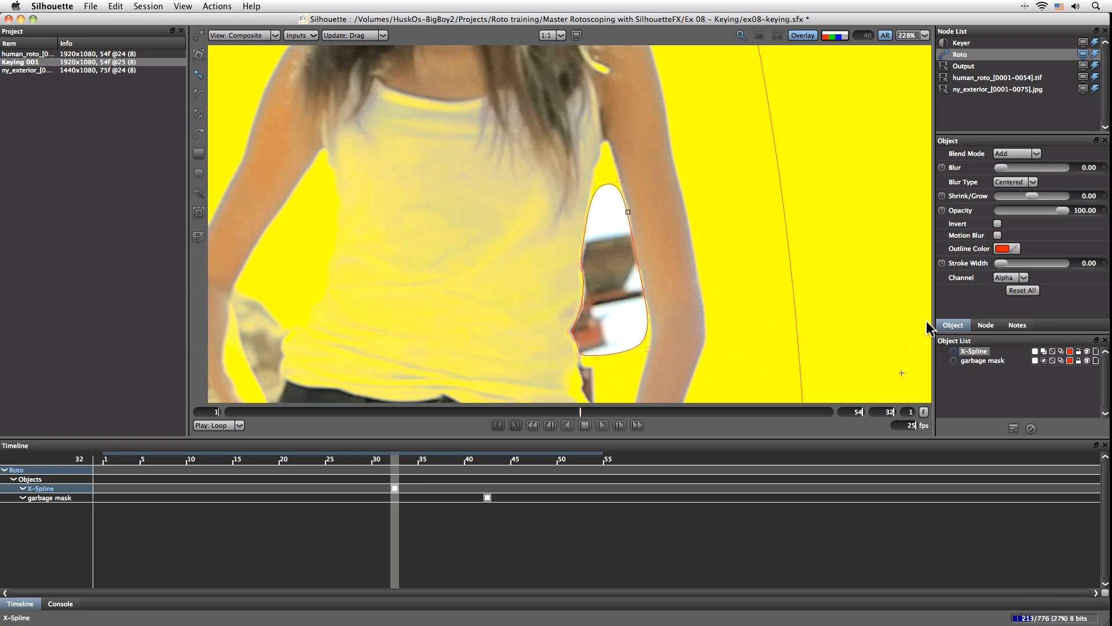
click(1043, 351)
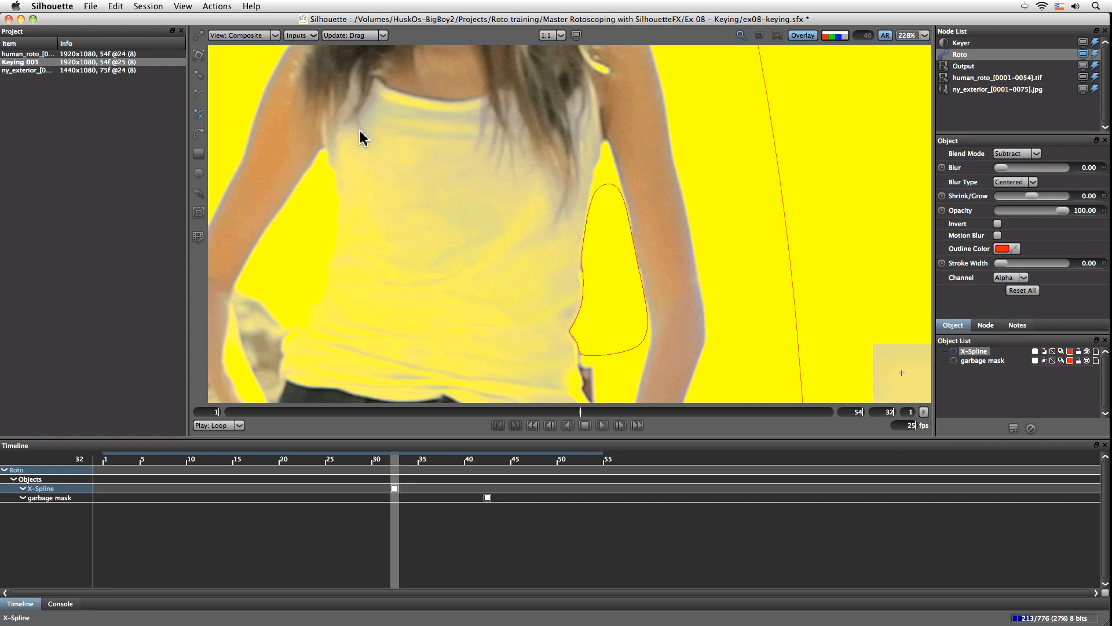
- Draw a closed four-point X-Spline over the woman's tank top at frame 32 and square off its two corners beside the straight arm
click(325, 154)
click(599, 169)
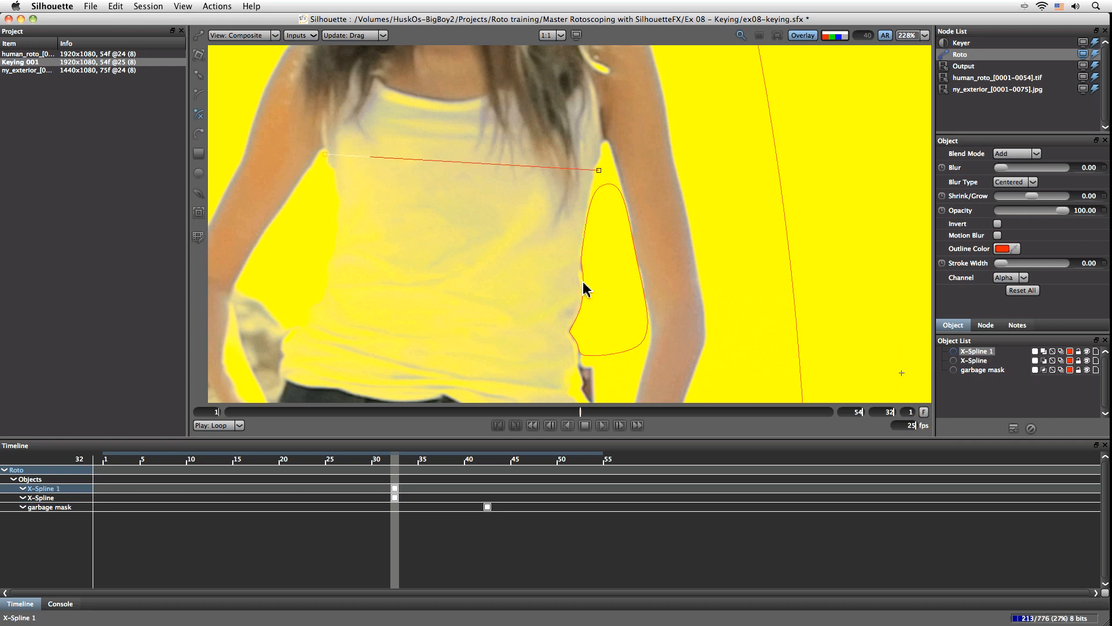
click(578, 364)
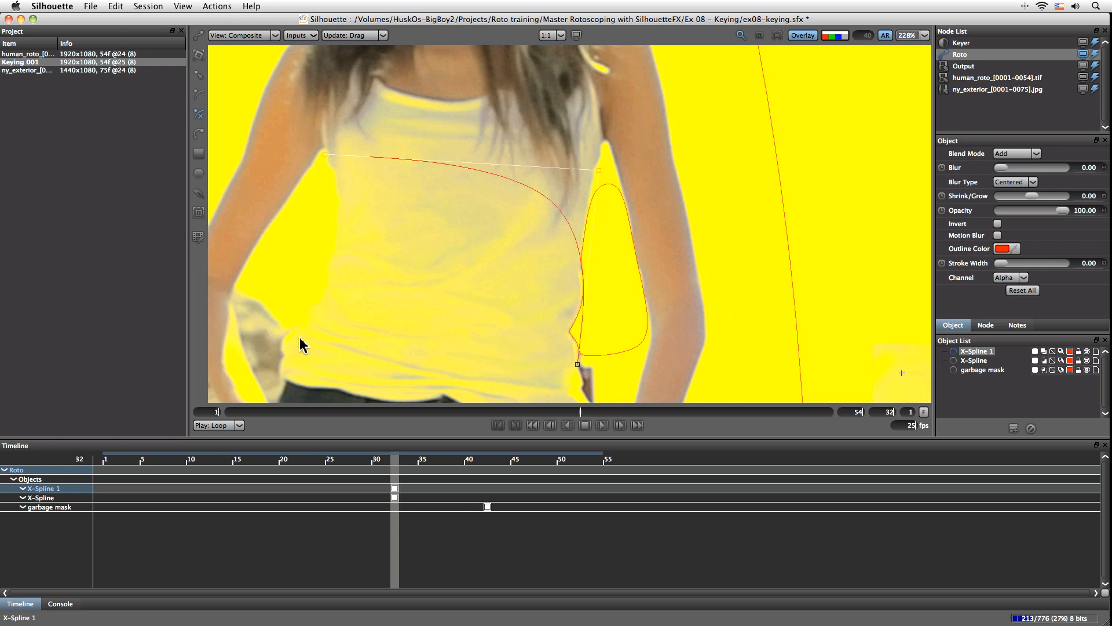
click(303, 320)
click(324, 154)
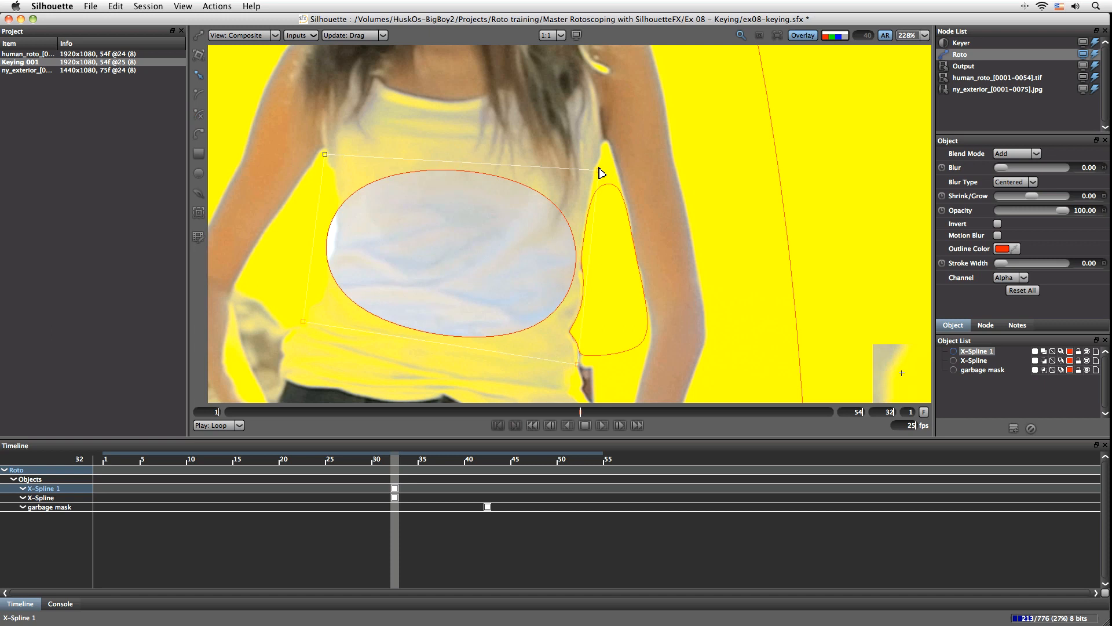
right_click(598, 172)
click(625, 251)
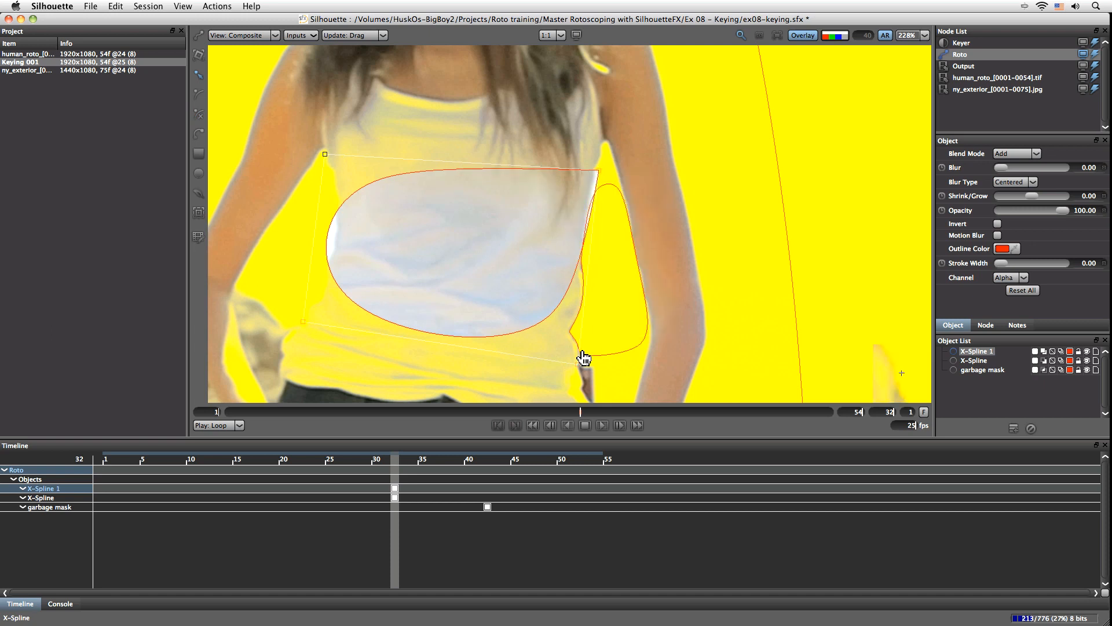
right_click(579, 365)
click(605, 448)
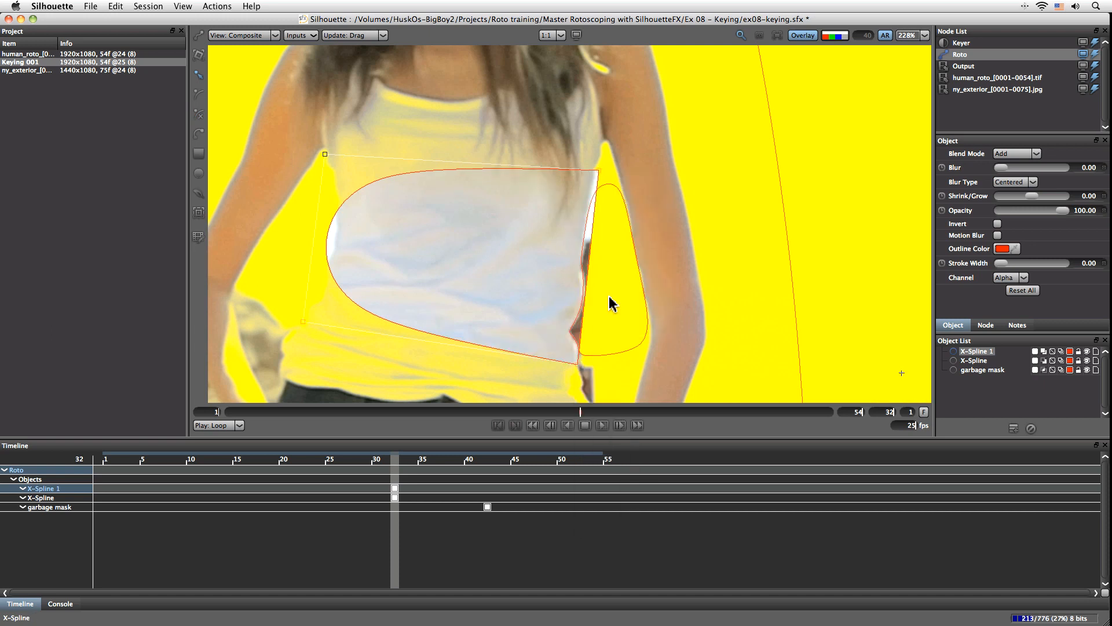
- Rename the new tank-top shape "tshirt" and the subtracting X-Spline beside the straight arm "arm right gap"
double_click(985, 352)
text(tshir)
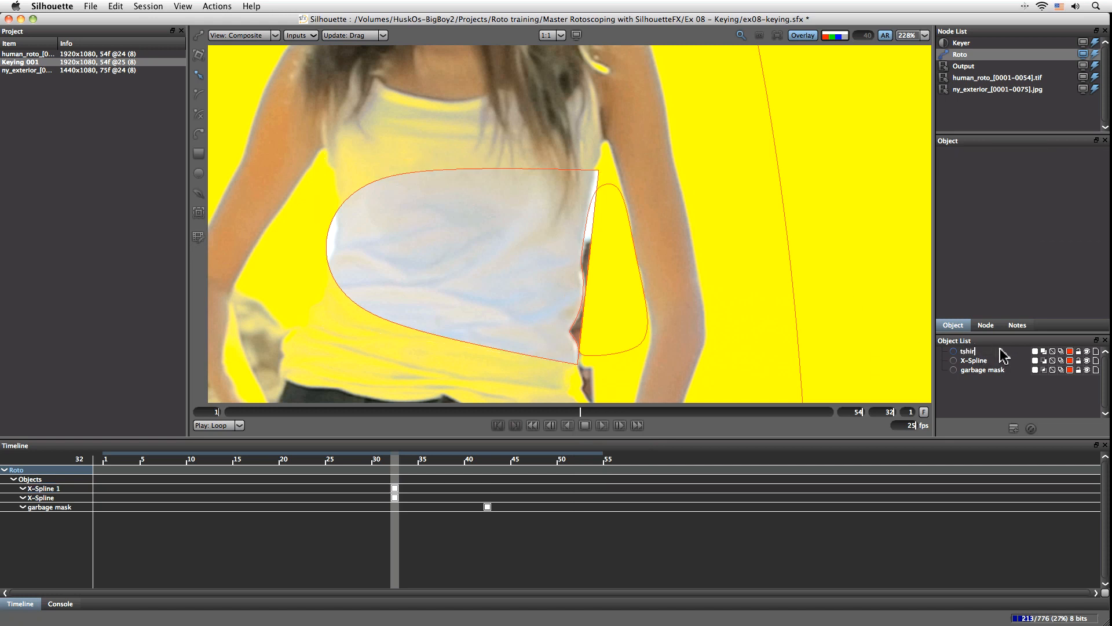
text(t)
key(Return)
double_click(967, 361)
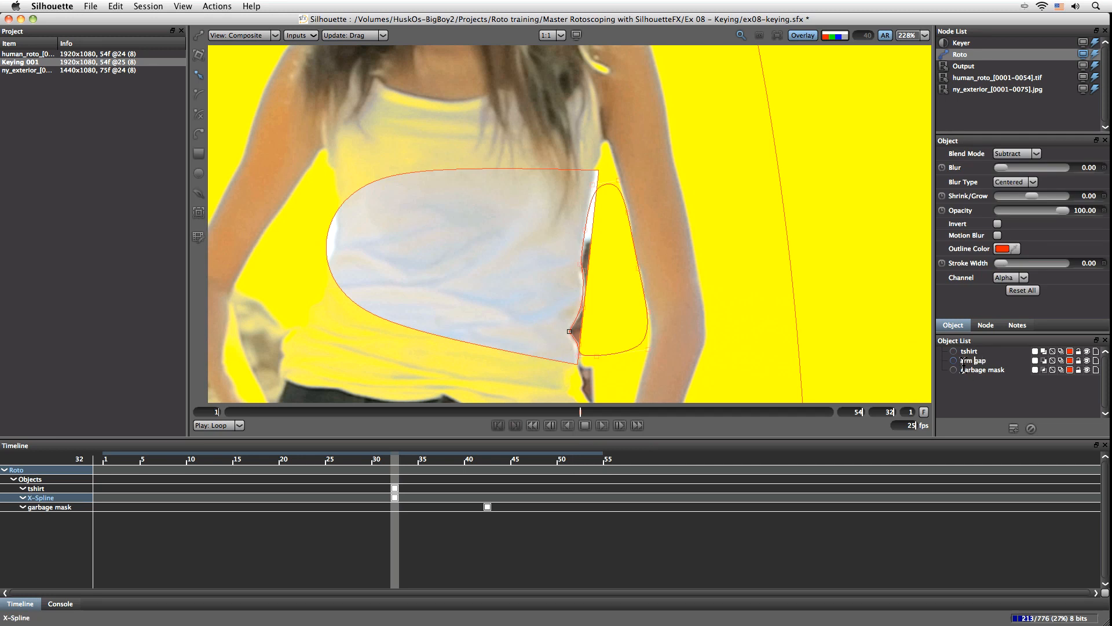
text(arm right gap)
key(Return)
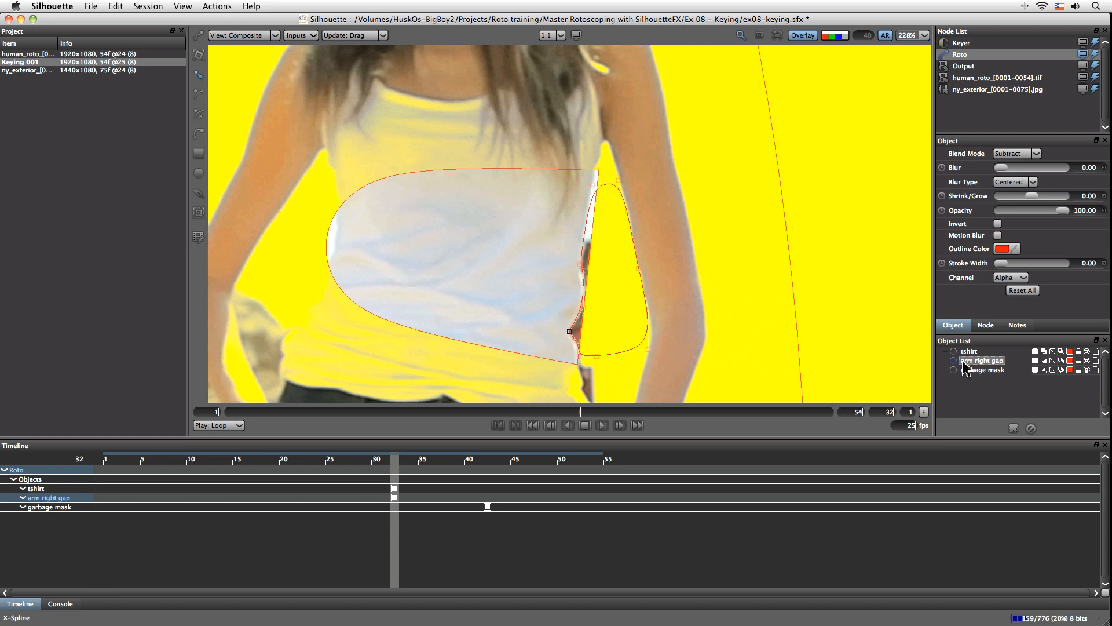
- Reorder the roto shapes so that tshirt sits below arm right gap and above garbage mask
click(1001, 386)
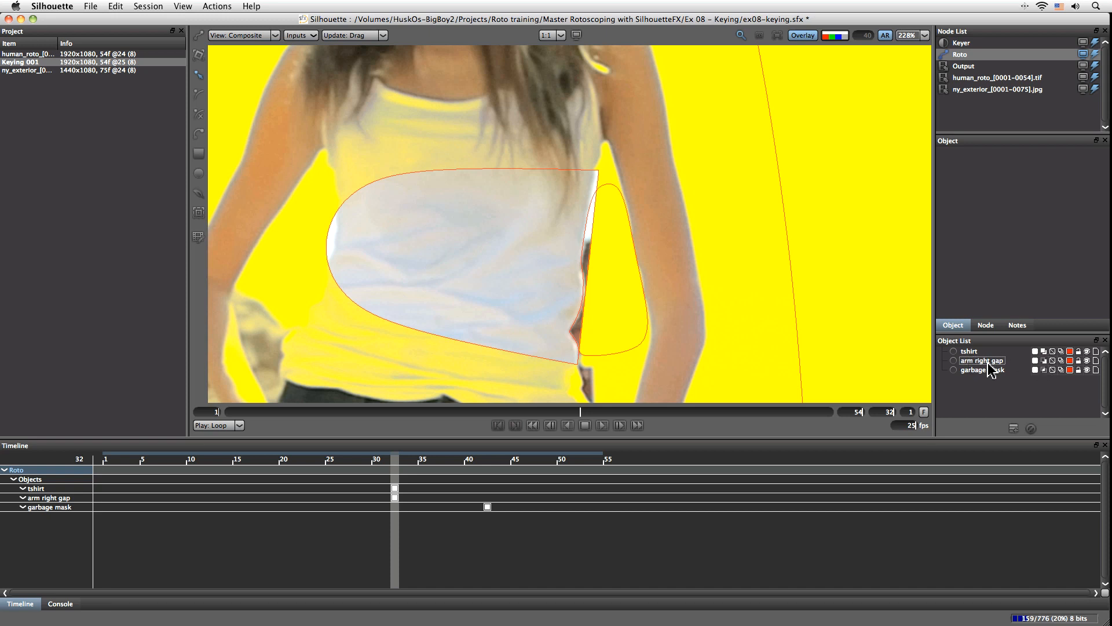
click(1086, 352)
click(1088, 351)
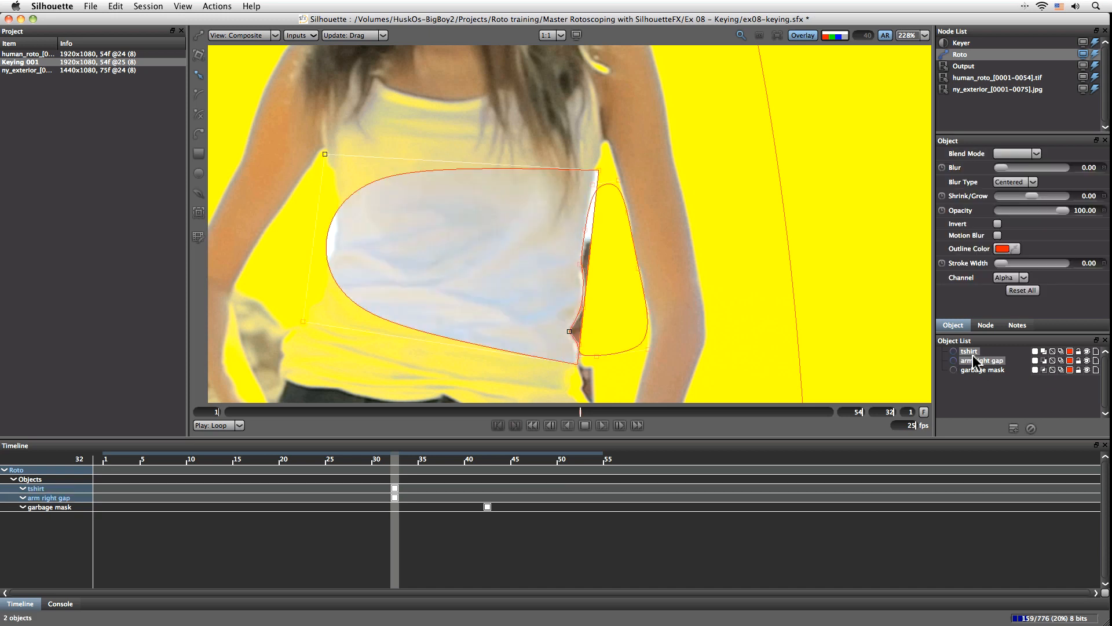
click(630, 234)
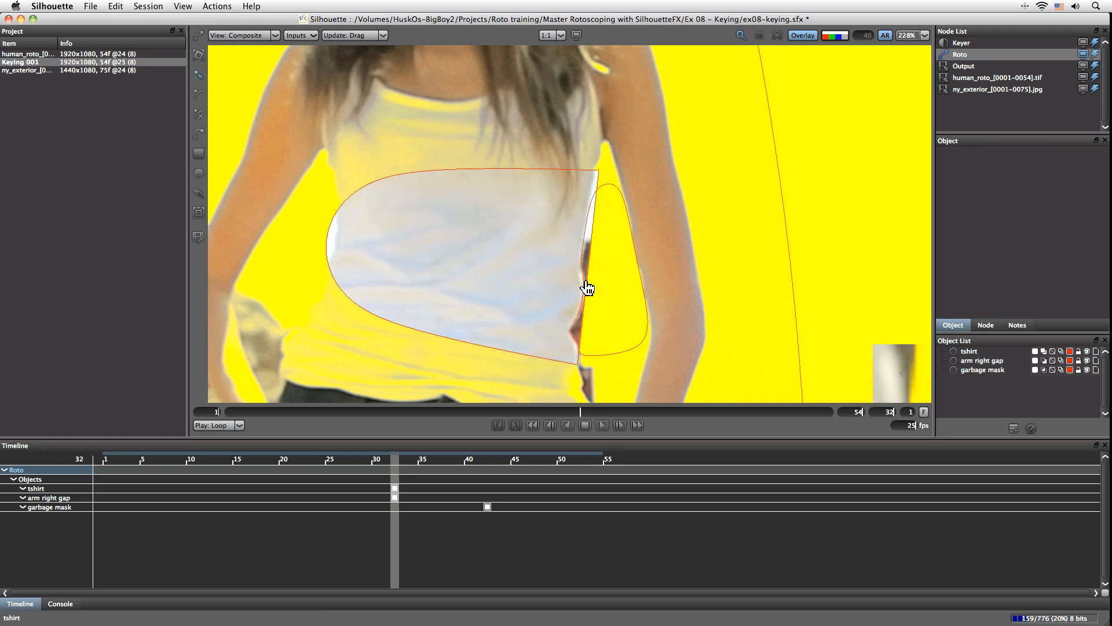
drag(970, 351, 975, 374)
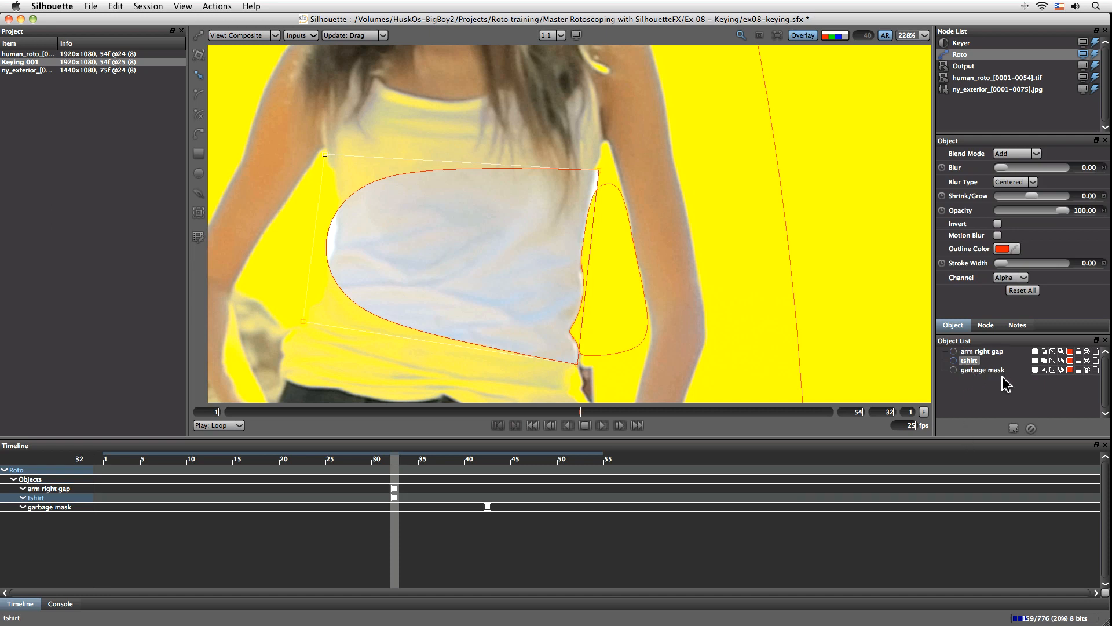
- Hide the shape overlay, examine the composite's edges from the hair down to the jeans and both arms, and show the overlay again
click(803, 35)
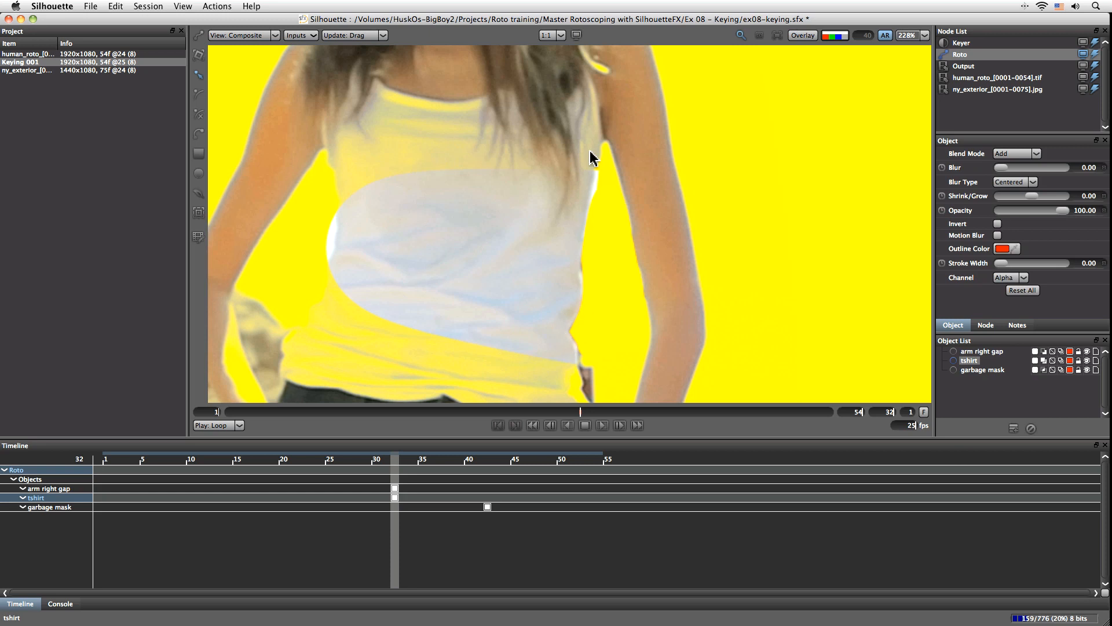
drag(308, 210, 373, 486)
drag(556, 182, 559, 226)
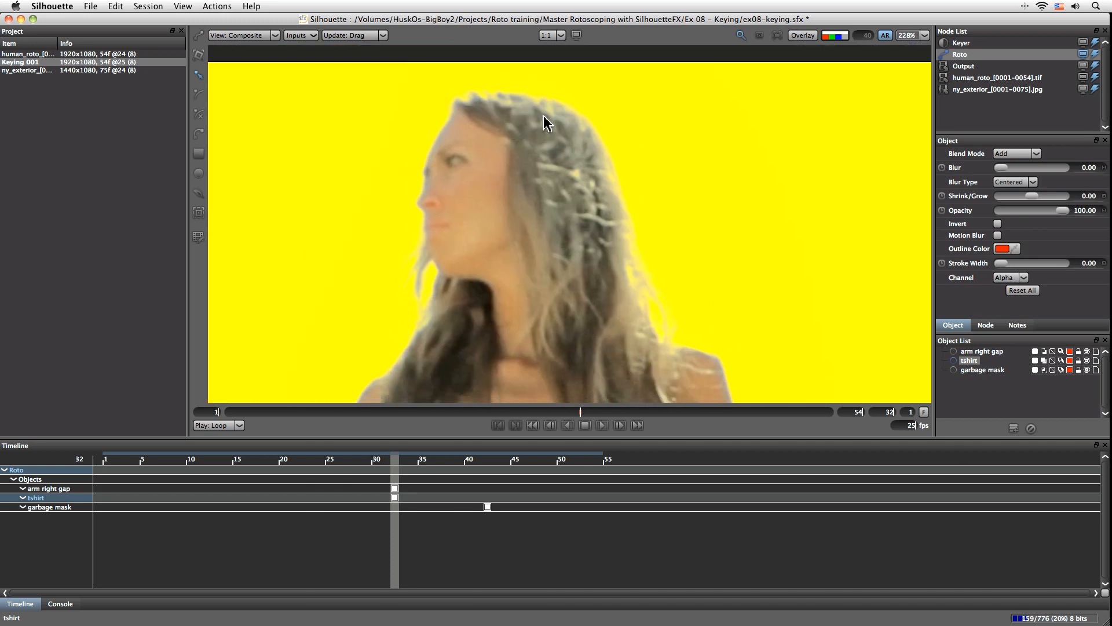
drag(596, 315, 577, 161)
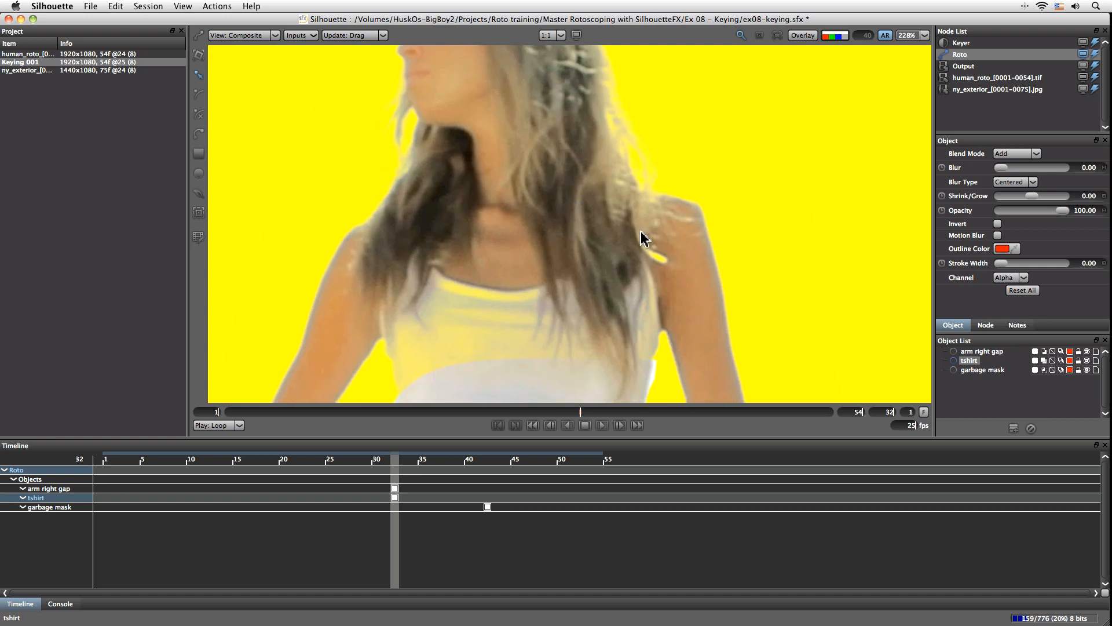
drag(589, 367, 692, 149)
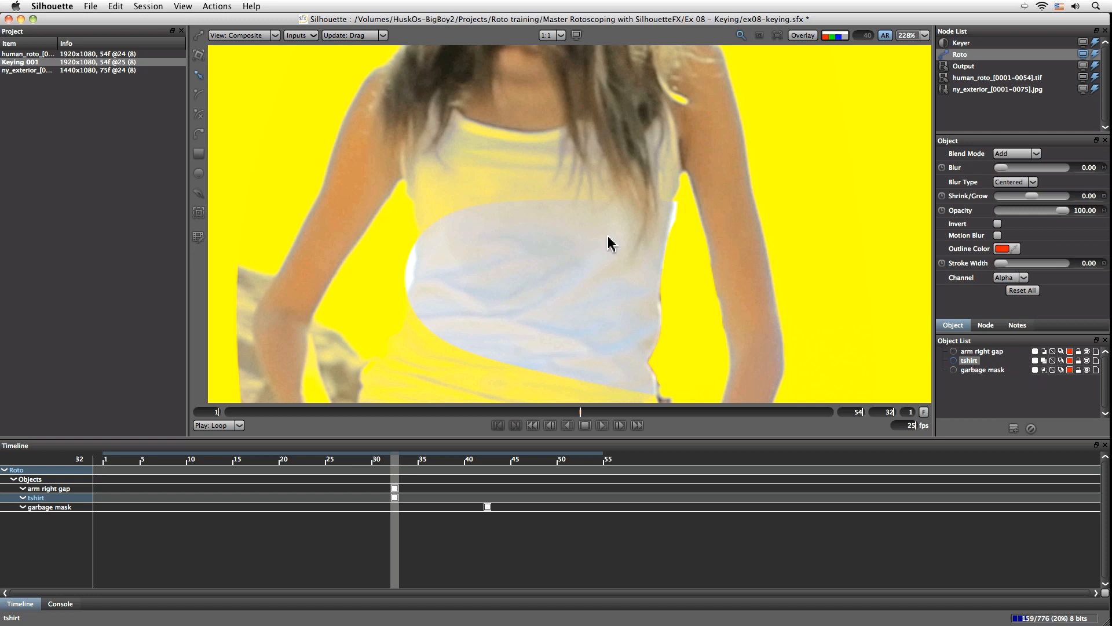
drag(651, 368, 625, 257)
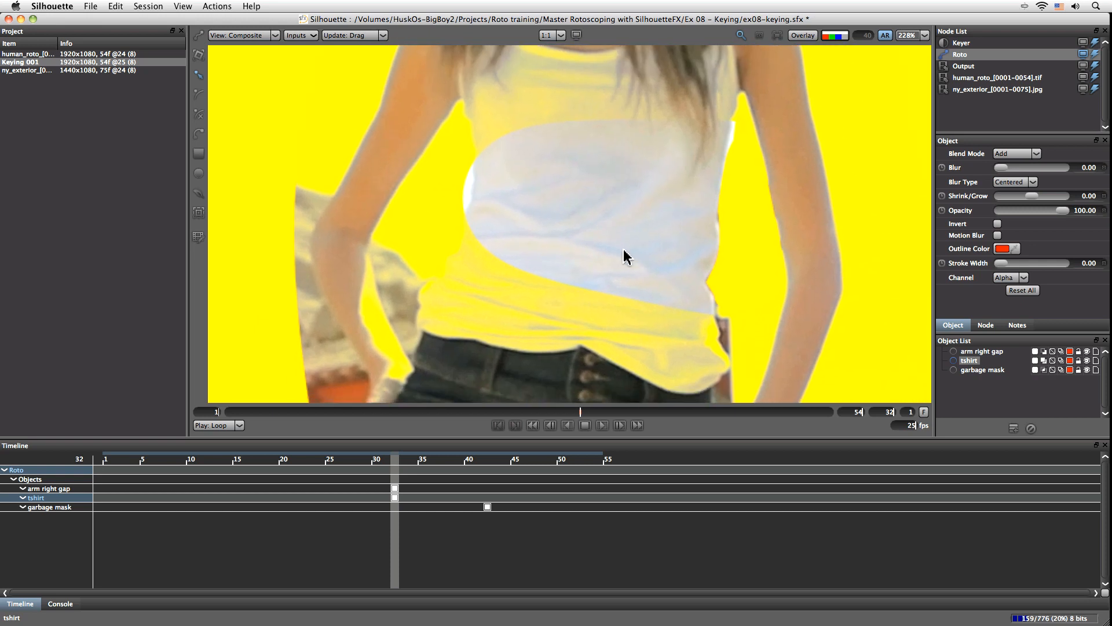
drag(572, 379, 567, 239)
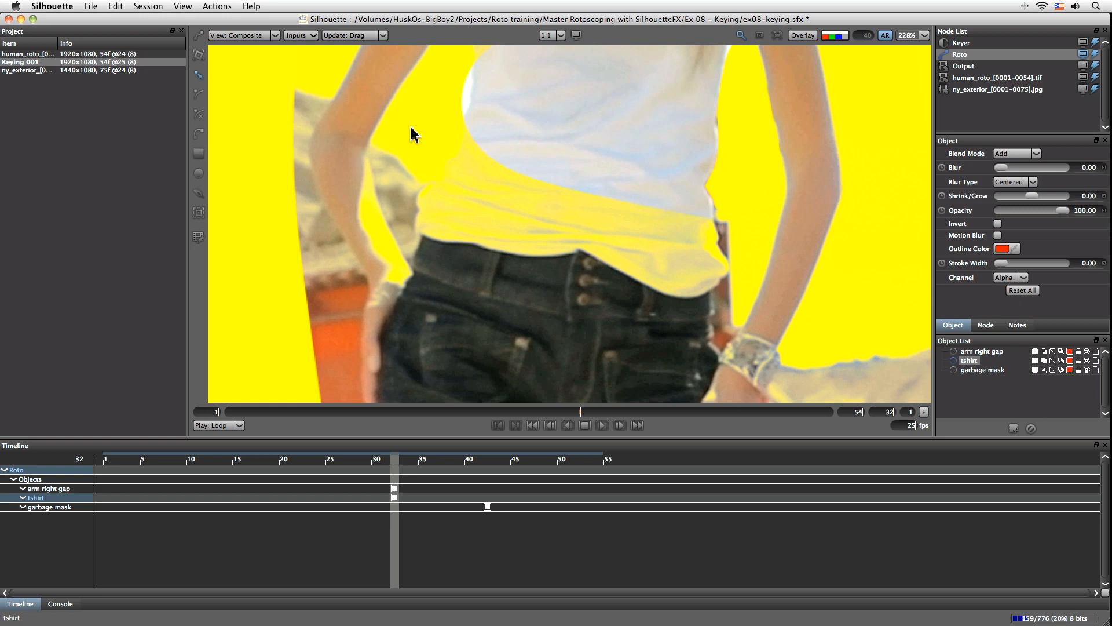
drag(446, 55, 416, 96)
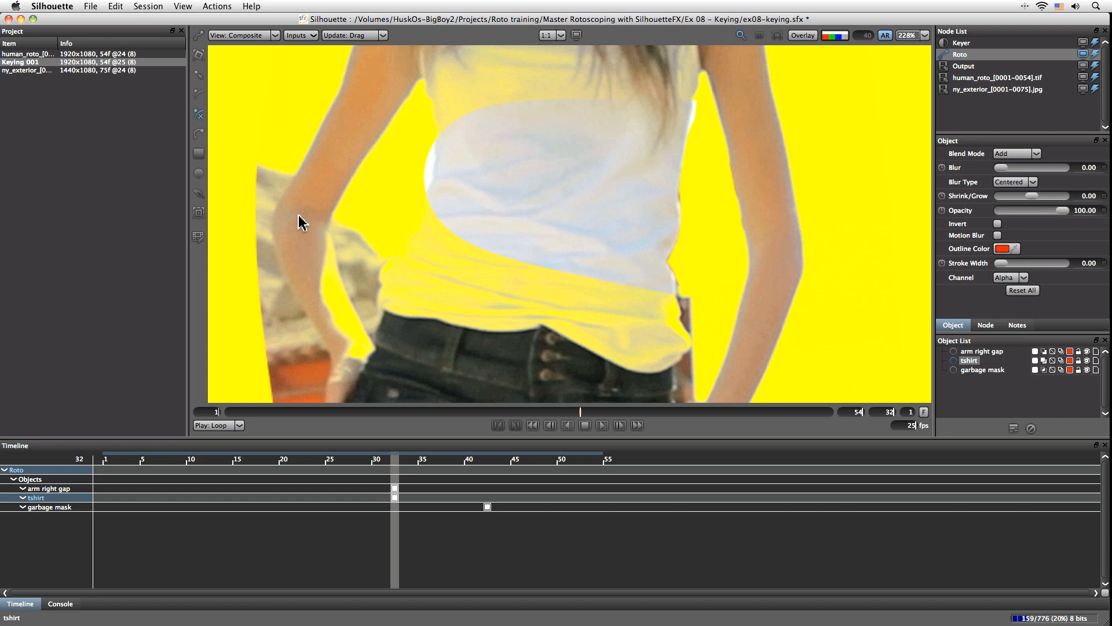
click(803, 35)
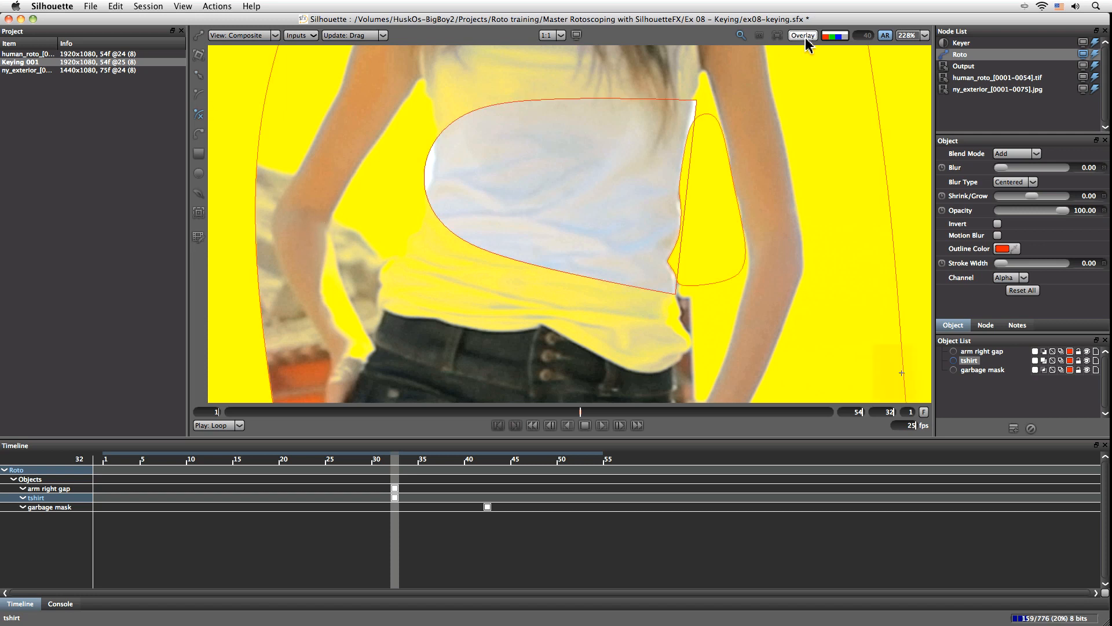
- Draw a closed X-Spline around the bent arm's forearm and hand at frame 32, and raise its inner elbow point
click(297, 224)
click(339, 229)
click(379, 349)
click(366, 392)
click(328, 389)
click(285, 300)
click(272, 233)
click(297, 224)
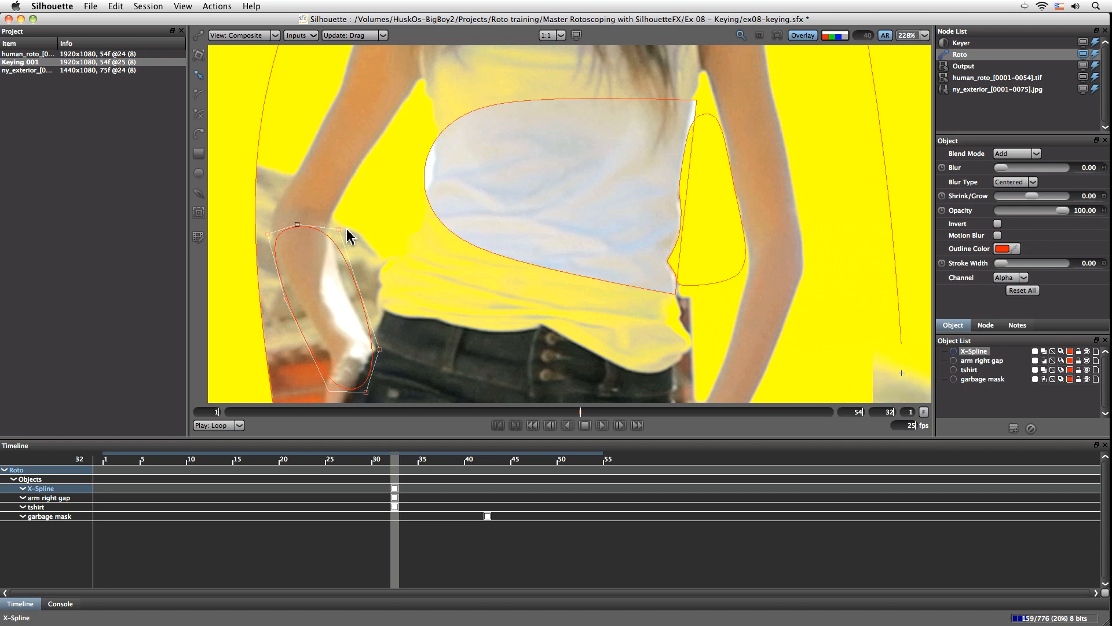
drag(339, 230, 337, 213)
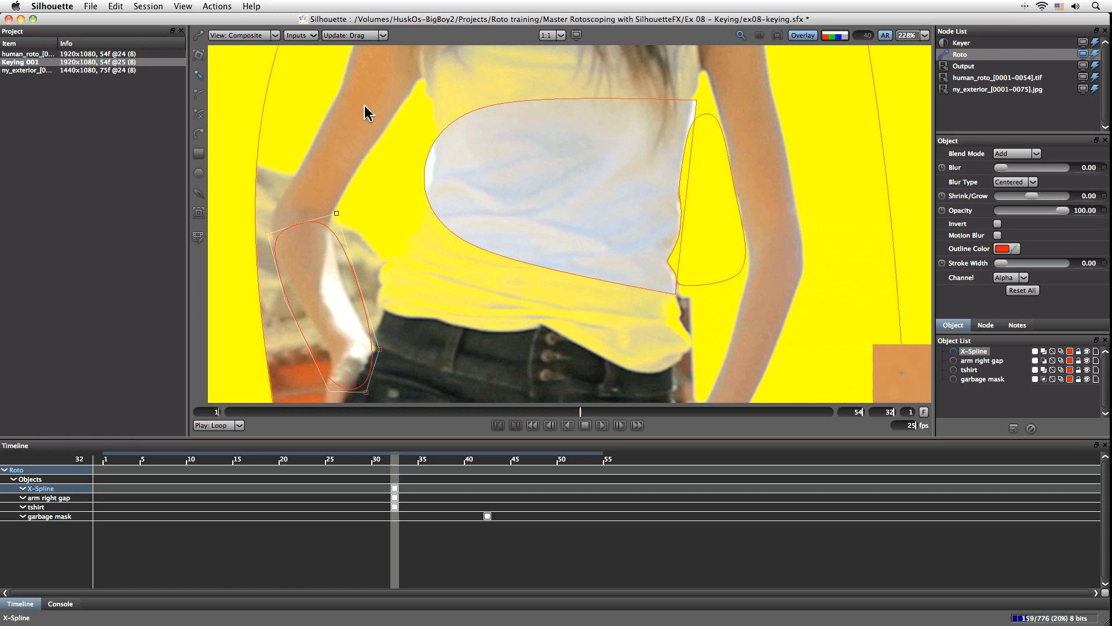
key(shift+f)
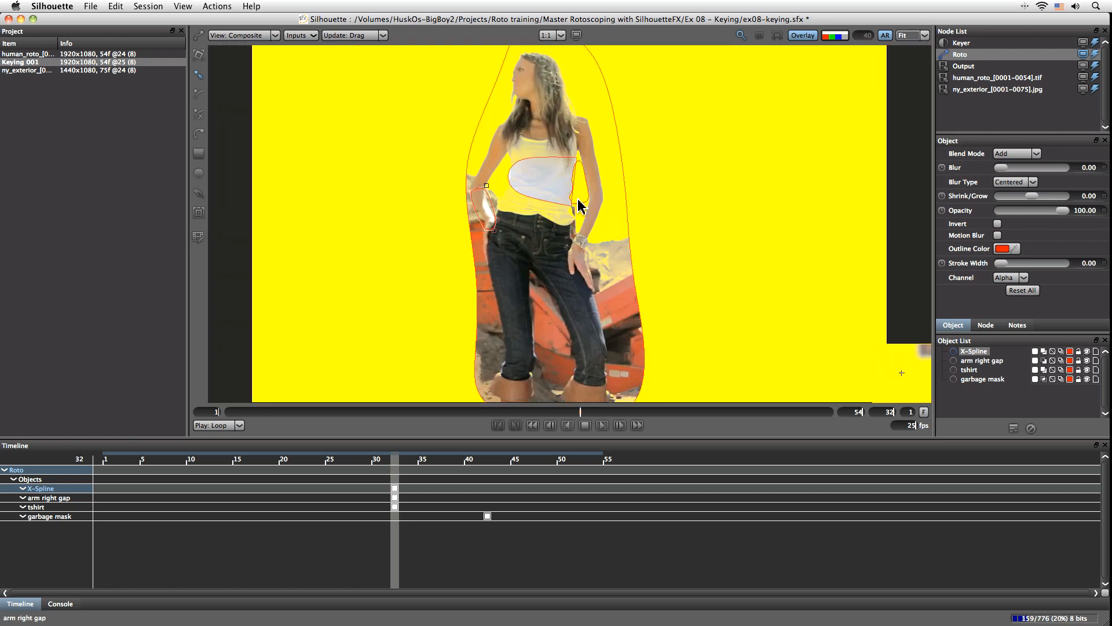
- Import the human_spin image sequence from the humanSpin folder of the Ex 07 project
double_click(25, 117)
click(529, 114)
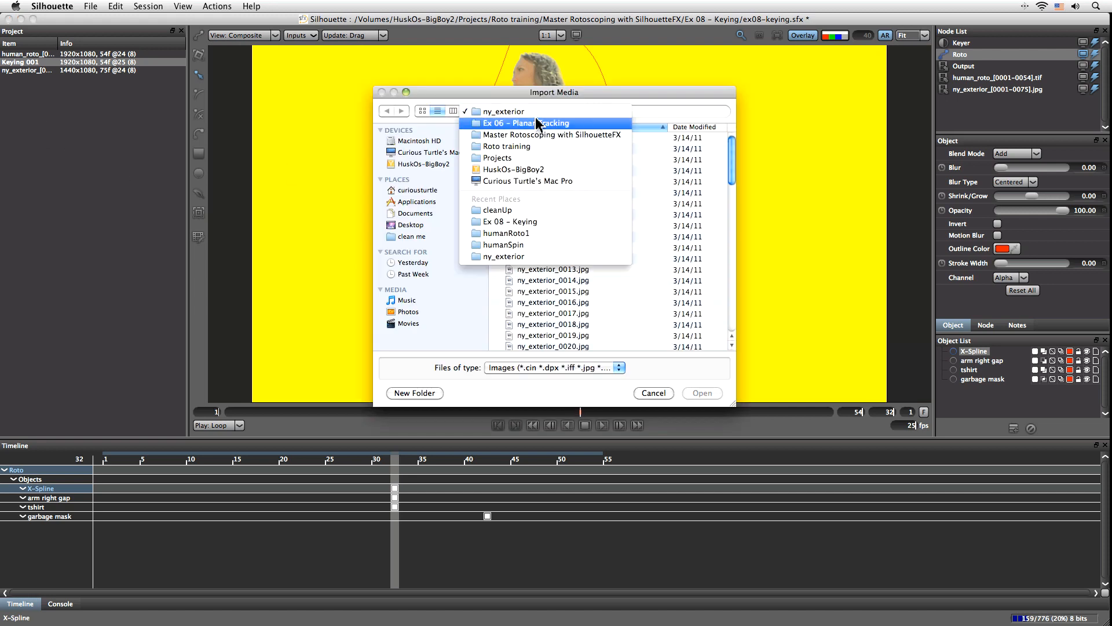
click(539, 134)
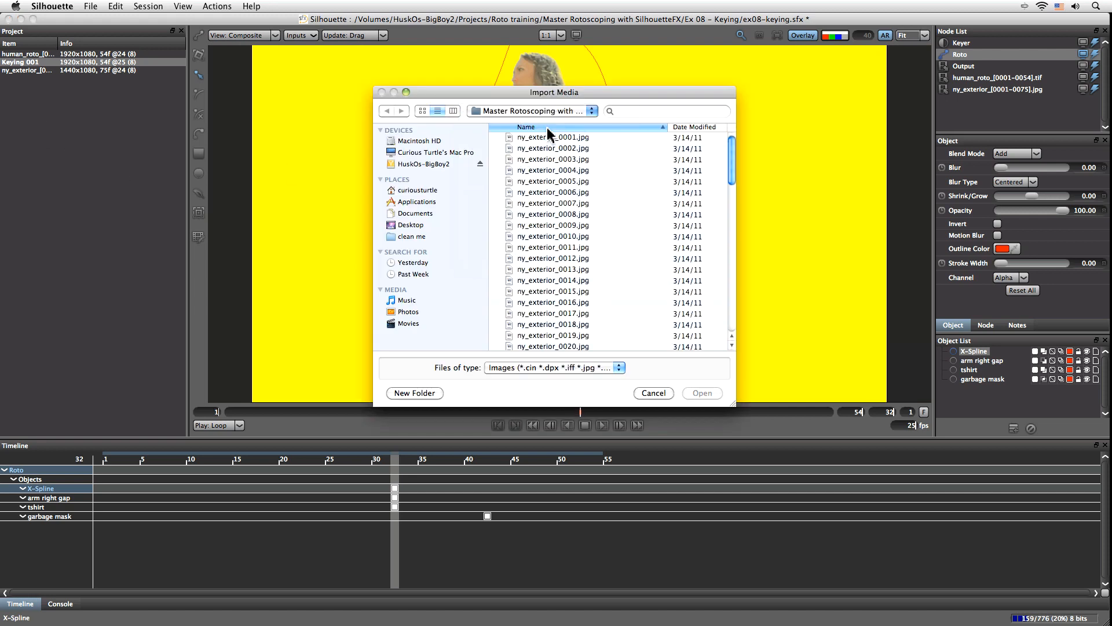
double_click(561, 204)
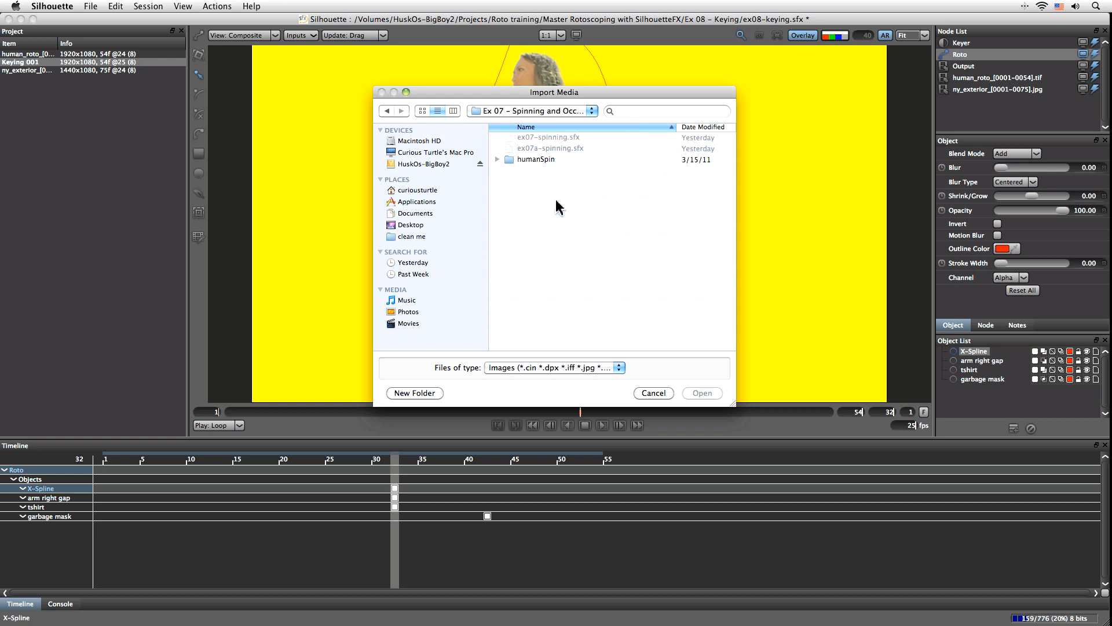
double_click(537, 161)
click(539, 139)
double_click(538, 139)
- Create a new HDTV 25p session for the human_spin clip named "keying 002" with the Keyer and Roto nodes
click(90, 6)
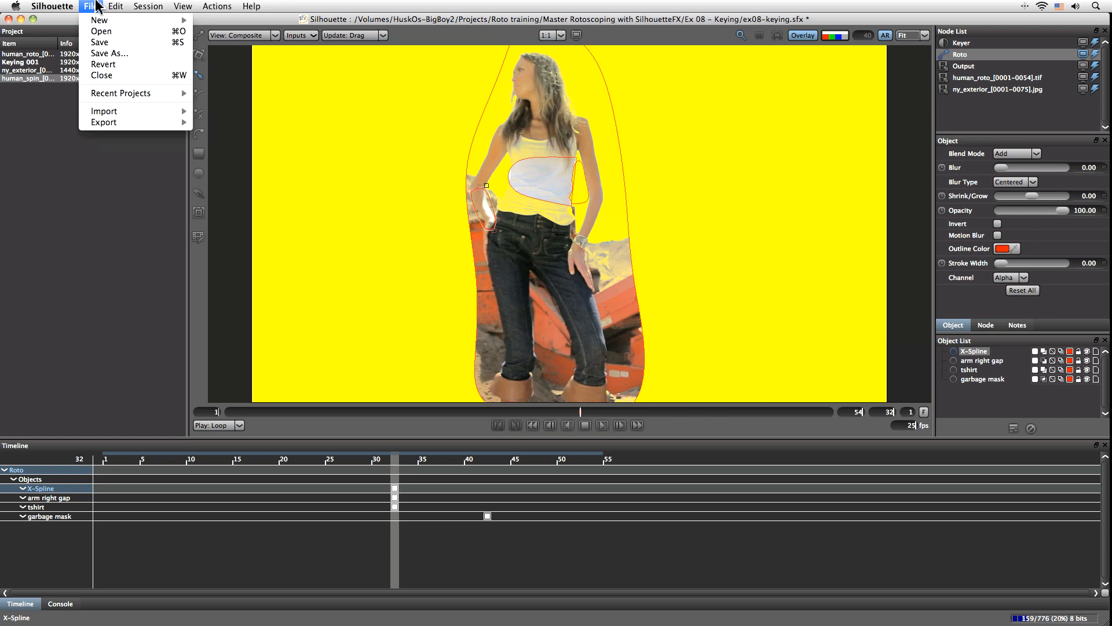
click(223, 34)
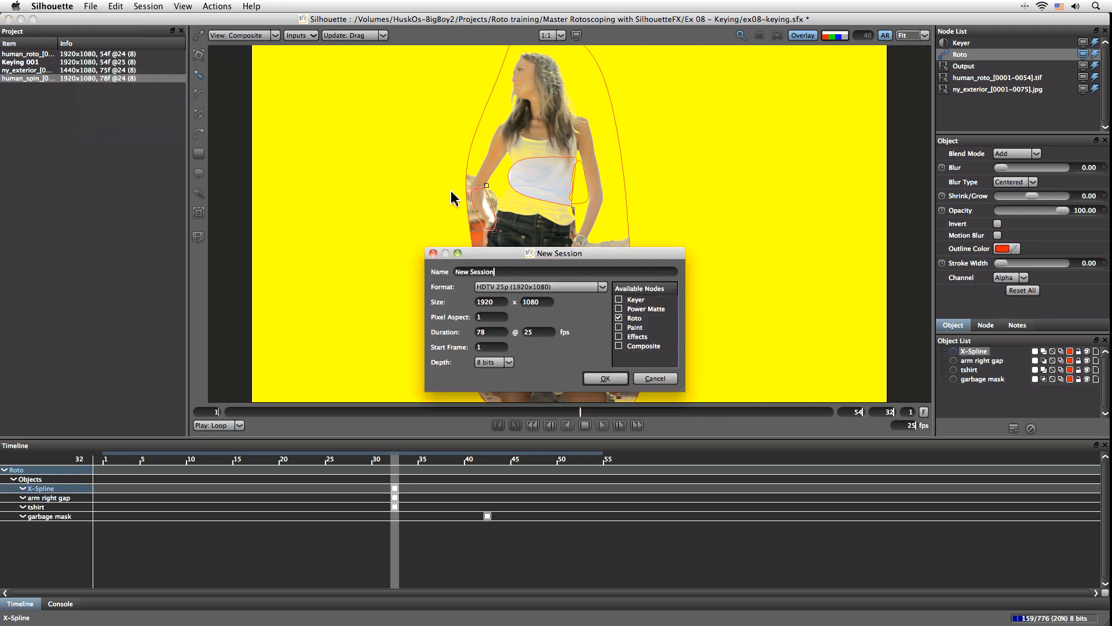
click(629, 304)
click(621, 299)
drag(522, 274, 441, 269)
text(Human)
key(BackSpace)
key(BackSpace)
key(BackSpace)
key(BackSpace)
key(BackSpace)
key(BackSpace)
text(keying 002)
- Play the spinning woman shot and scrub to frame 60
click(602, 425)
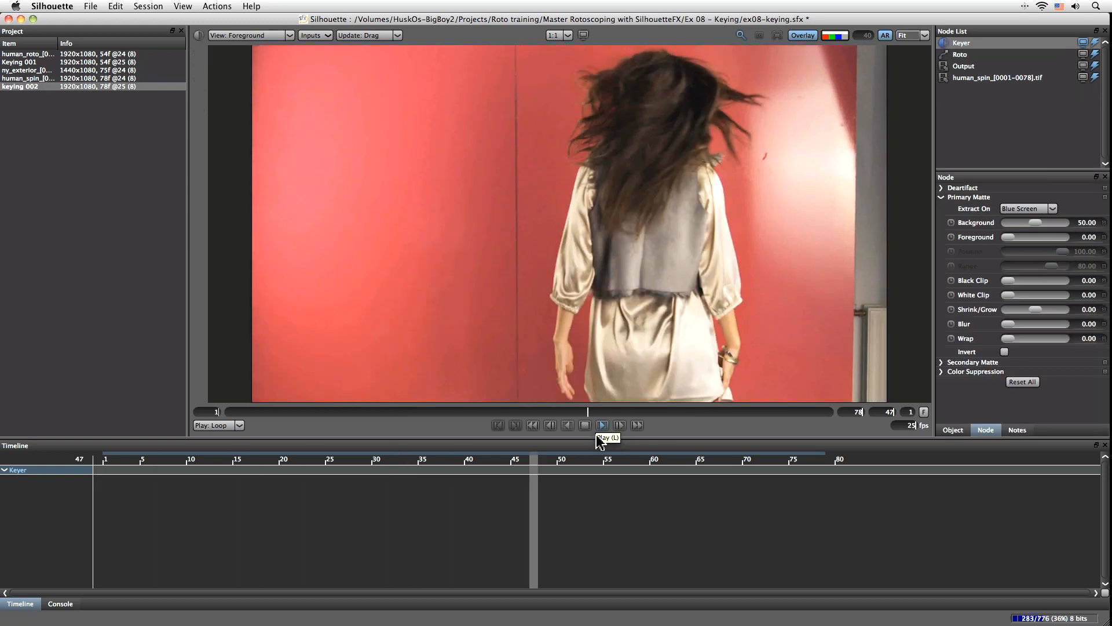
click(598, 433)
drag(755, 417, 688, 412)
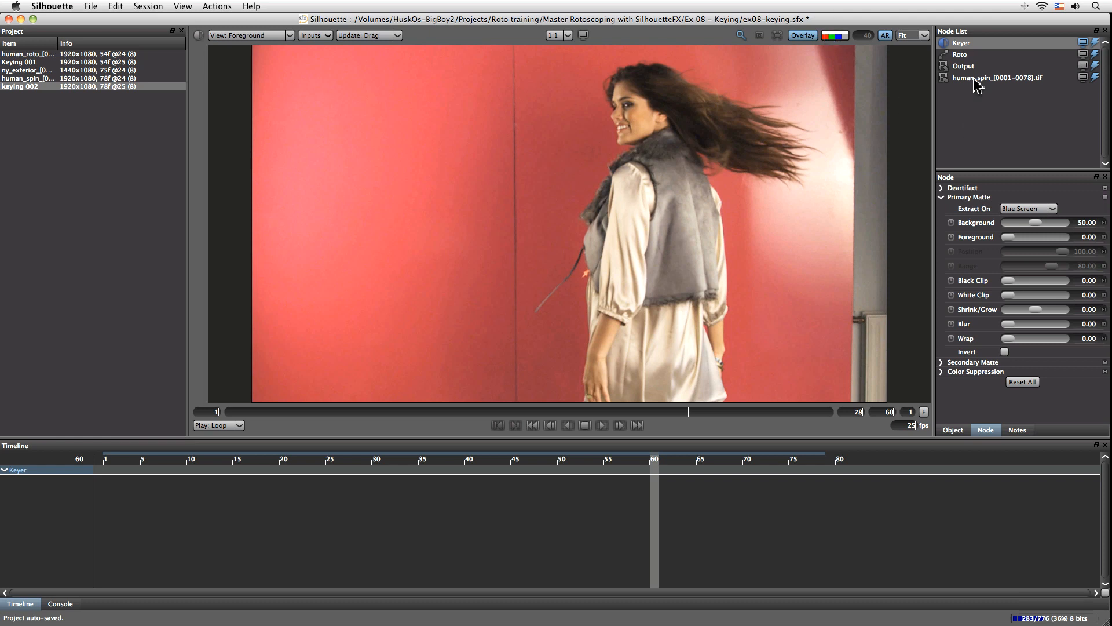
- View the Keyer's primary matte and set it to extract on Luminance
click(255, 35)
click(258, 79)
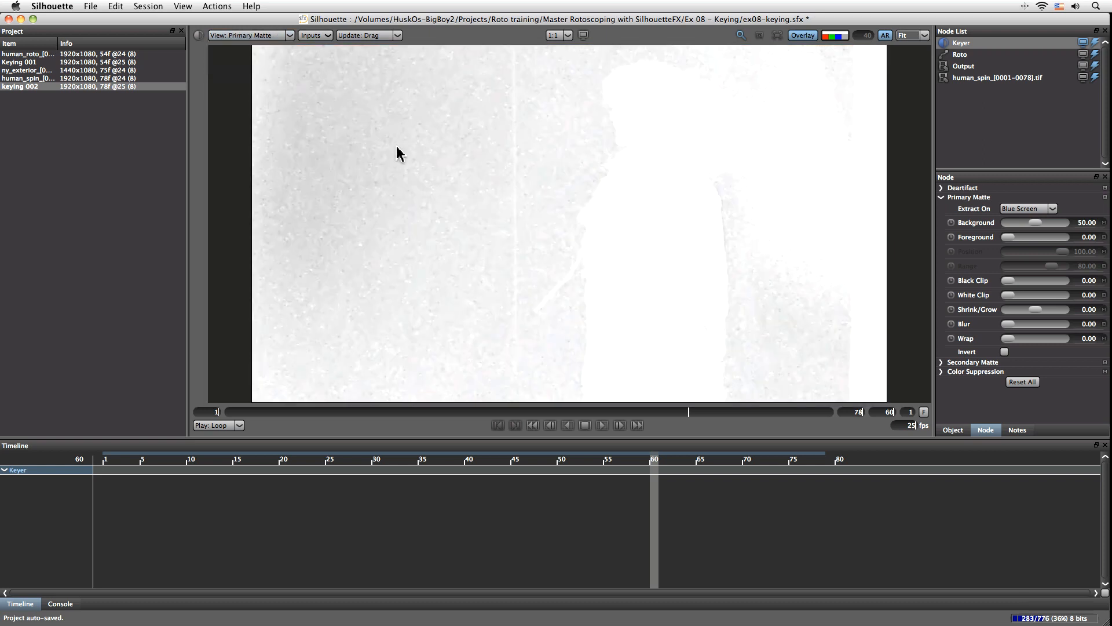
click(1023, 209)
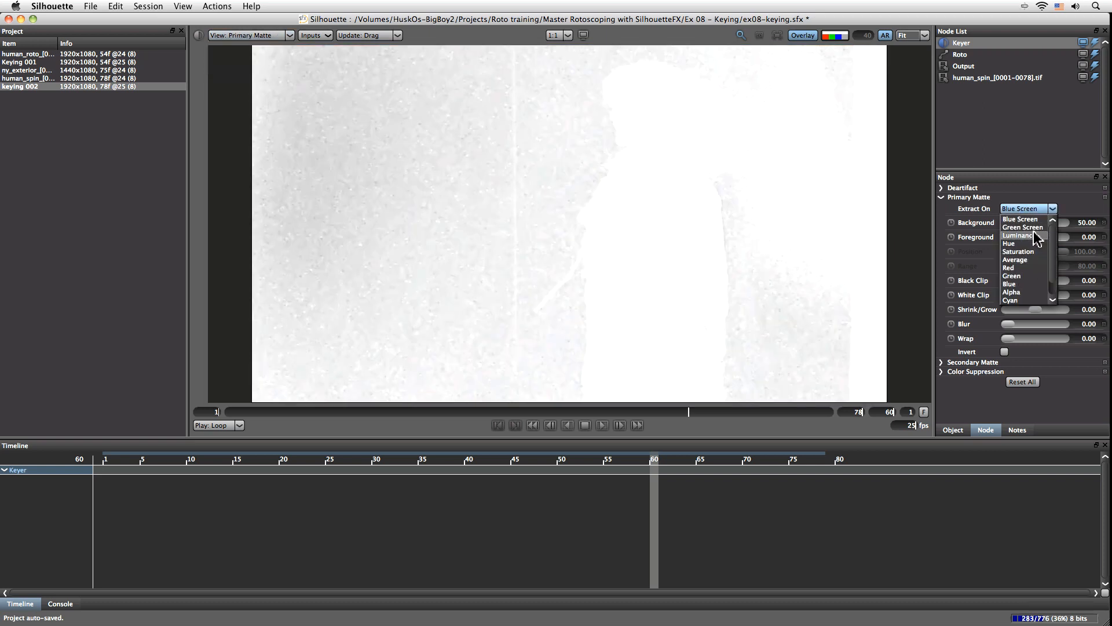
click(1017, 235)
- Set the primary matte's Position to 81.25 and Range to 94.79, then try White Clip at 56.25 and return it to 0
mouse_move(1067, 253)
mouse_down()
mouse_move(1041, 264)
mouse_move(1054, 265)
mouse_up()
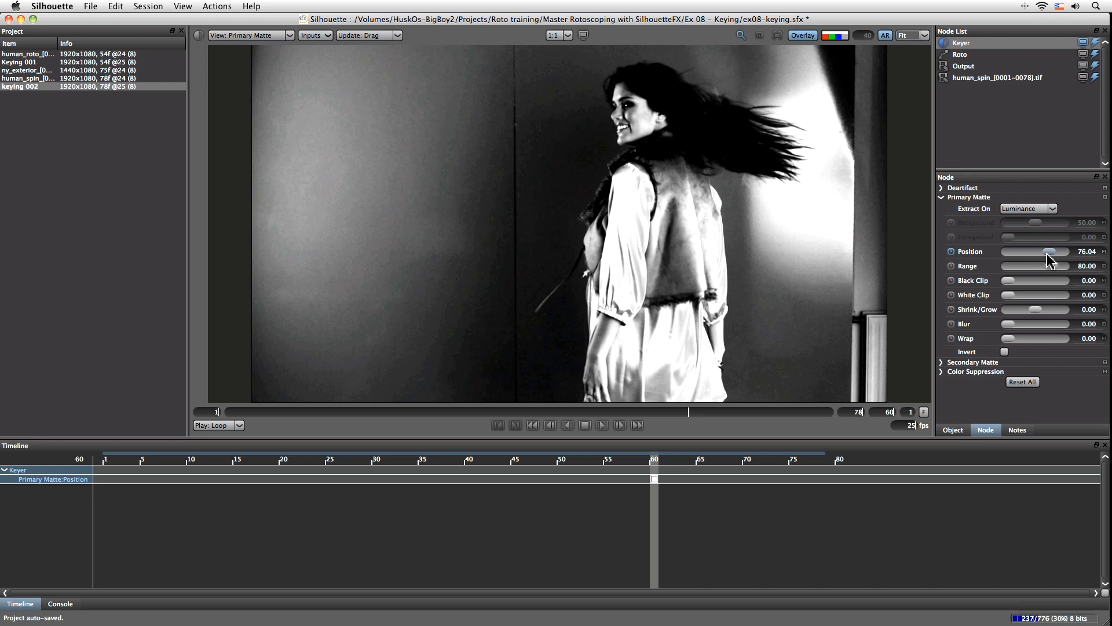
drag(1053, 270, 1035, 297)
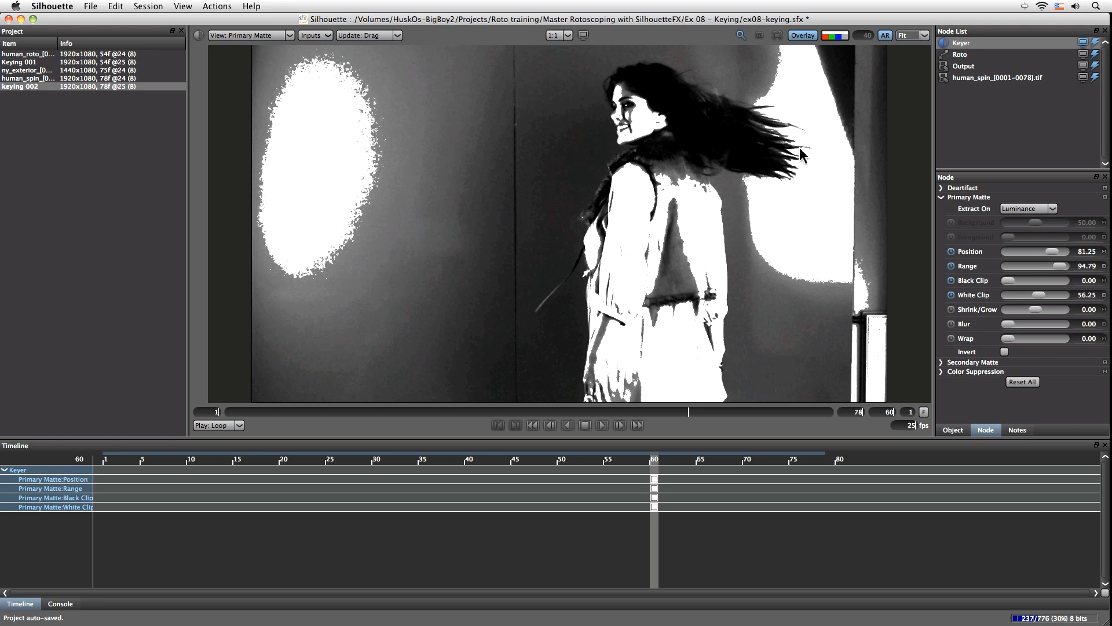
drag(1038, 295, 1007, 296)
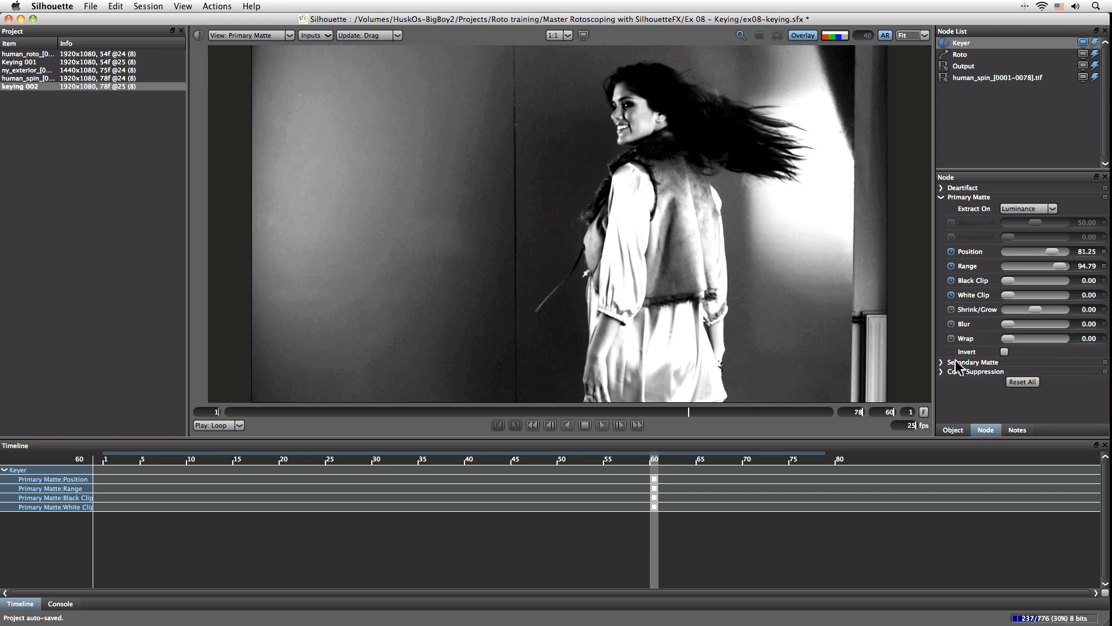
- Invert the primary matte and lower its Position to 67.69
click(1004, 351)
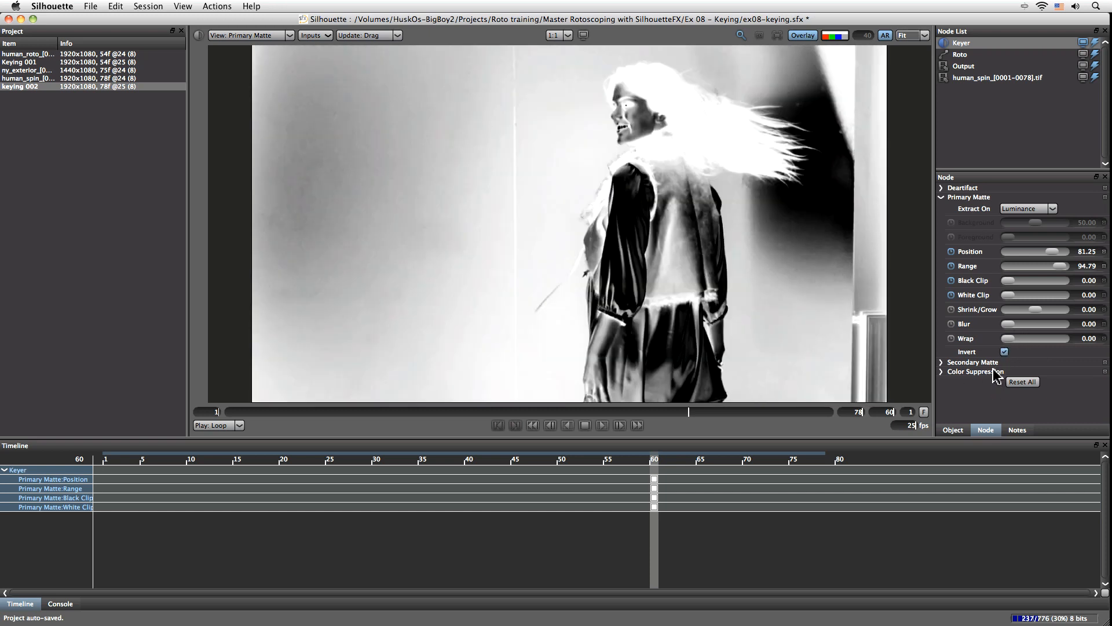
drag(1053, 251, 1045, 254)
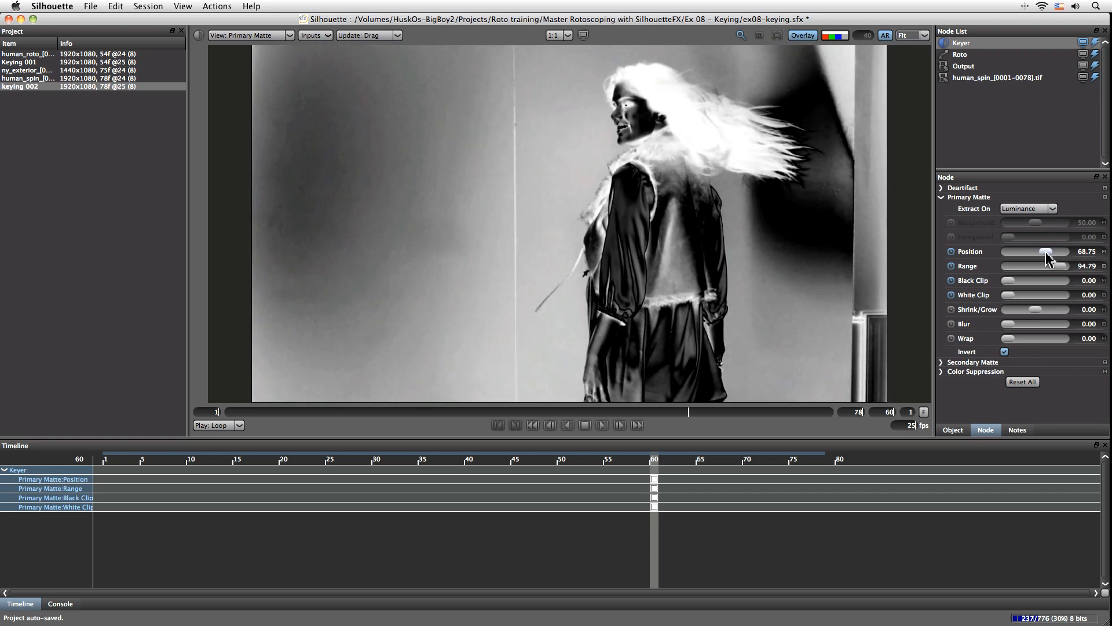
- Enable the Keyer's secondary matte and show it in the viewer
click(942, 362)
click(1006, 372)
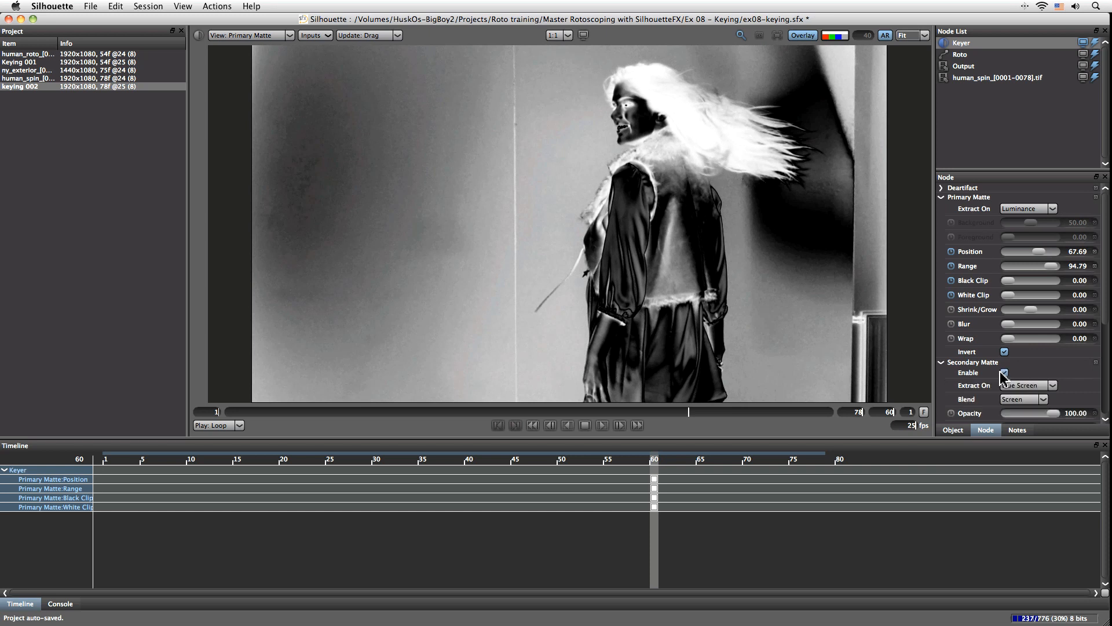
click(278, 36)
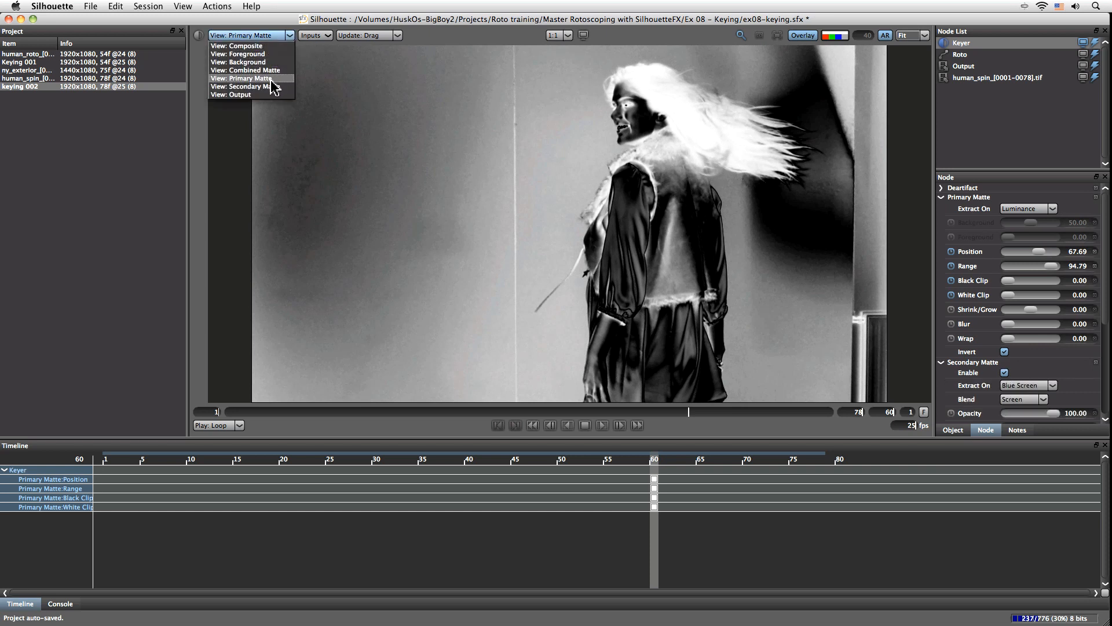
click(275, 87)
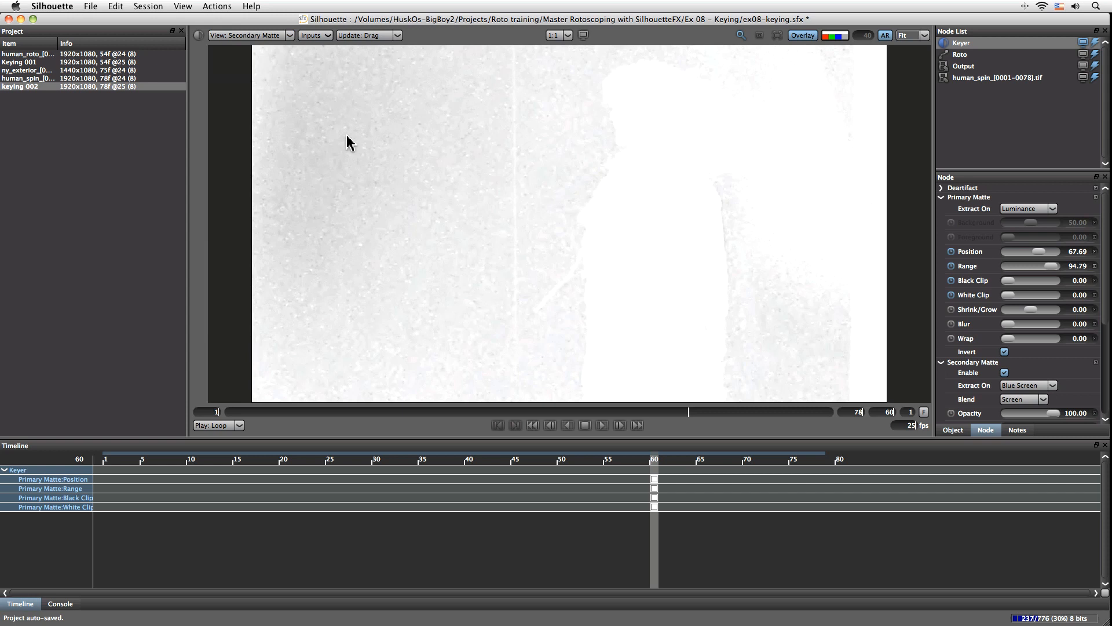
- Try extracting the secondary matte on the Blue channel
scroll(1102, 335, down, 5)
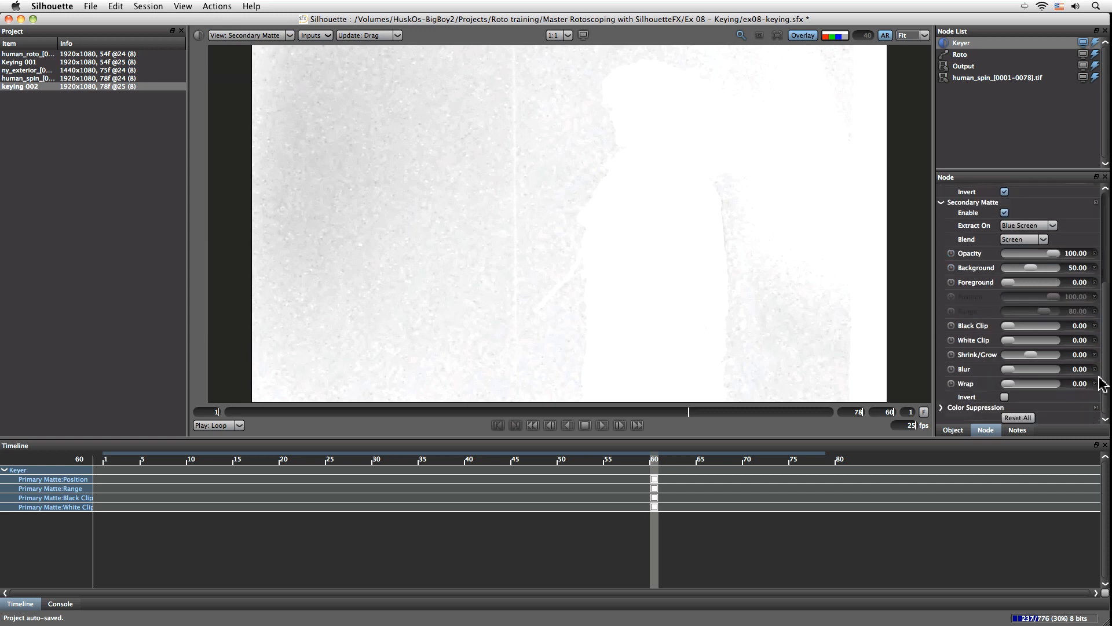
click(1024, 225)
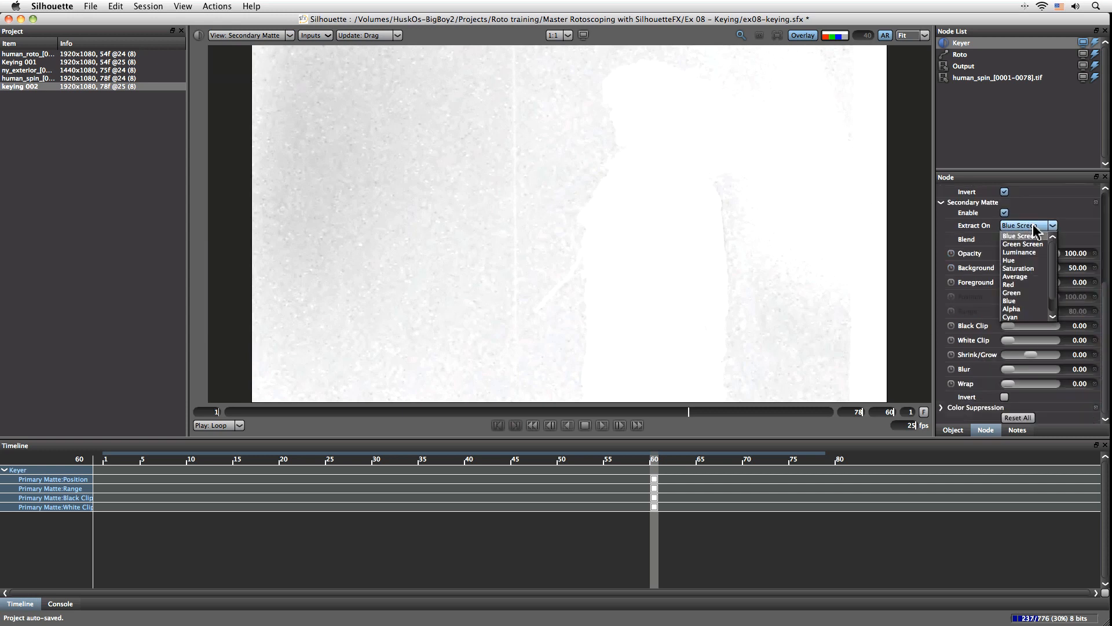
click(1035, 301)
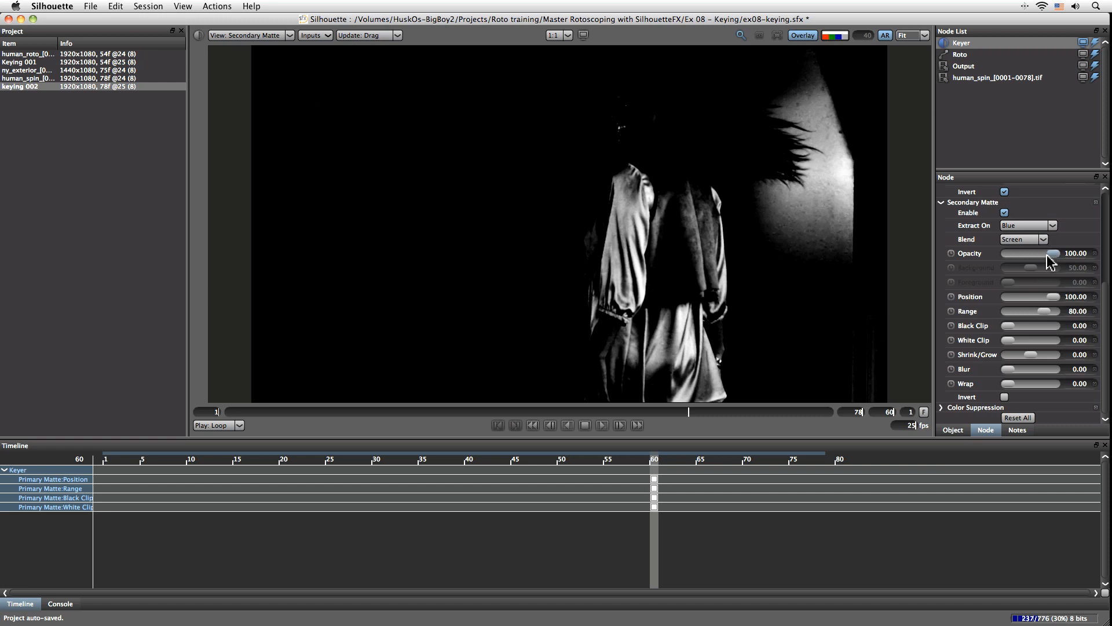
- Compare the foreground's individual color channels, restore the full-color display and return to the secondary matte view
click(272, 36)
click(272, 40)
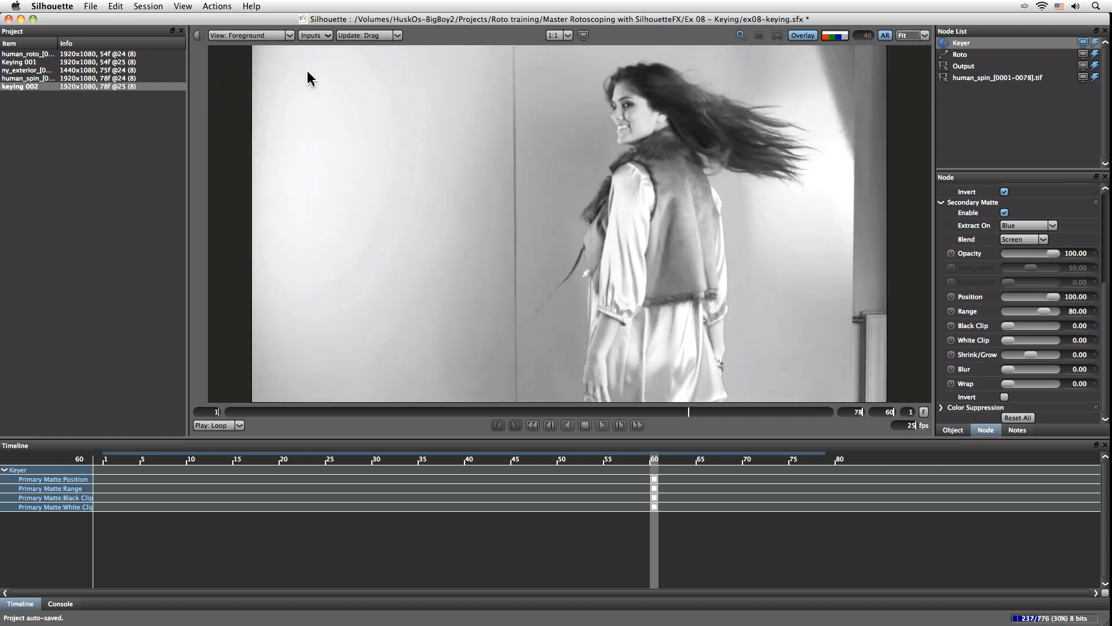
click(834, 38)
click(841, 39)
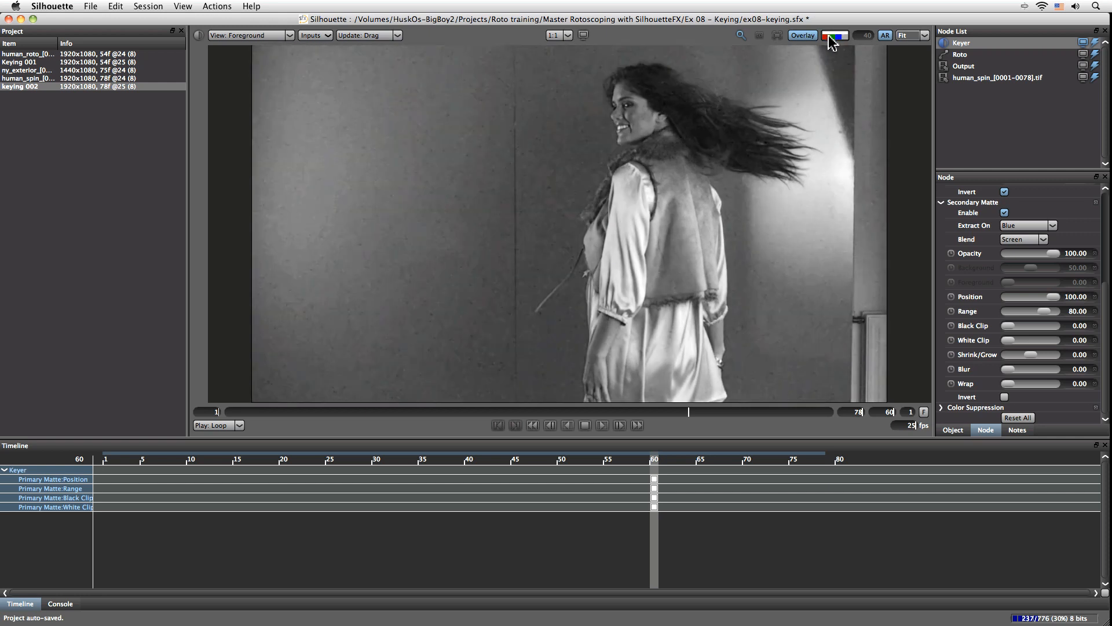
click(832, 40)
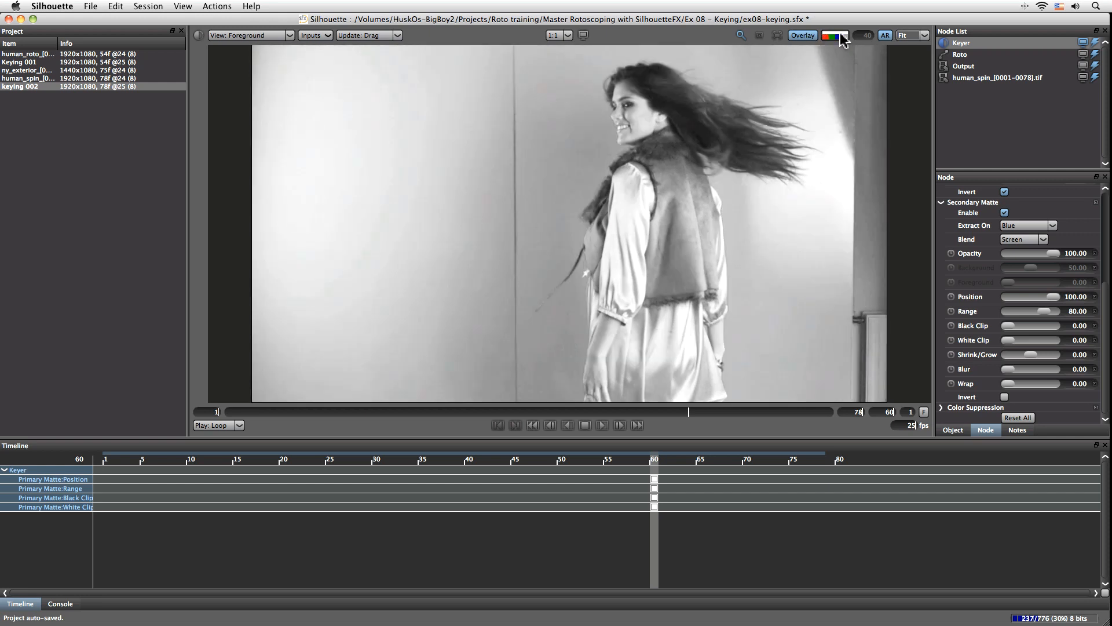
click(841, 40)
click(256, 37)
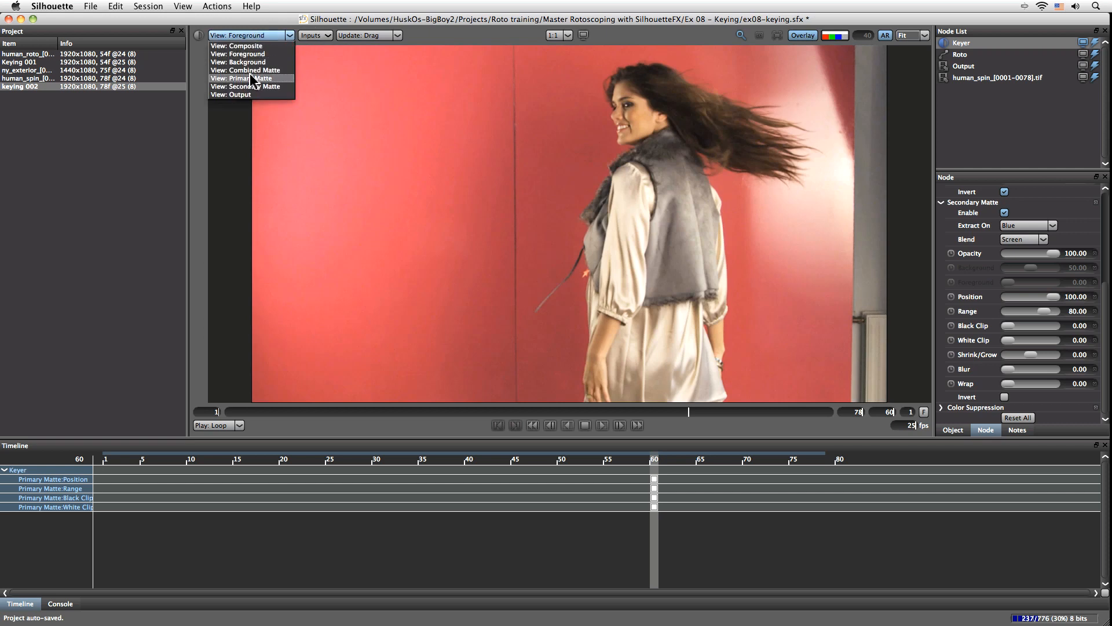
click(255, 87)
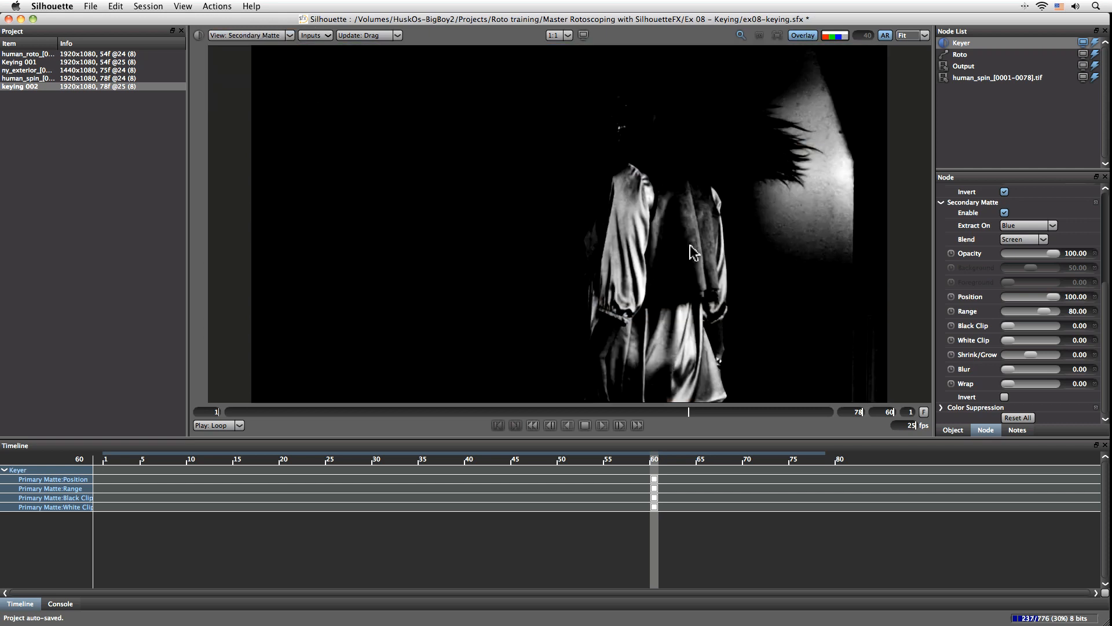
- Extract the secondary matte on Red, invert it and set its Position to 85
click(1024, 225)
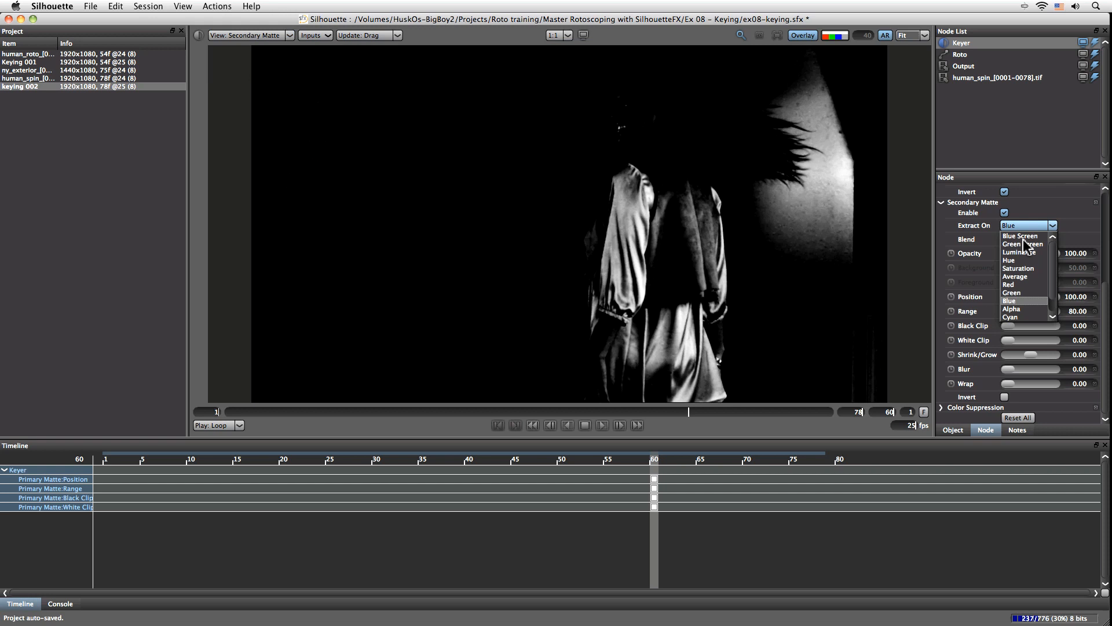
click(1019, 284)
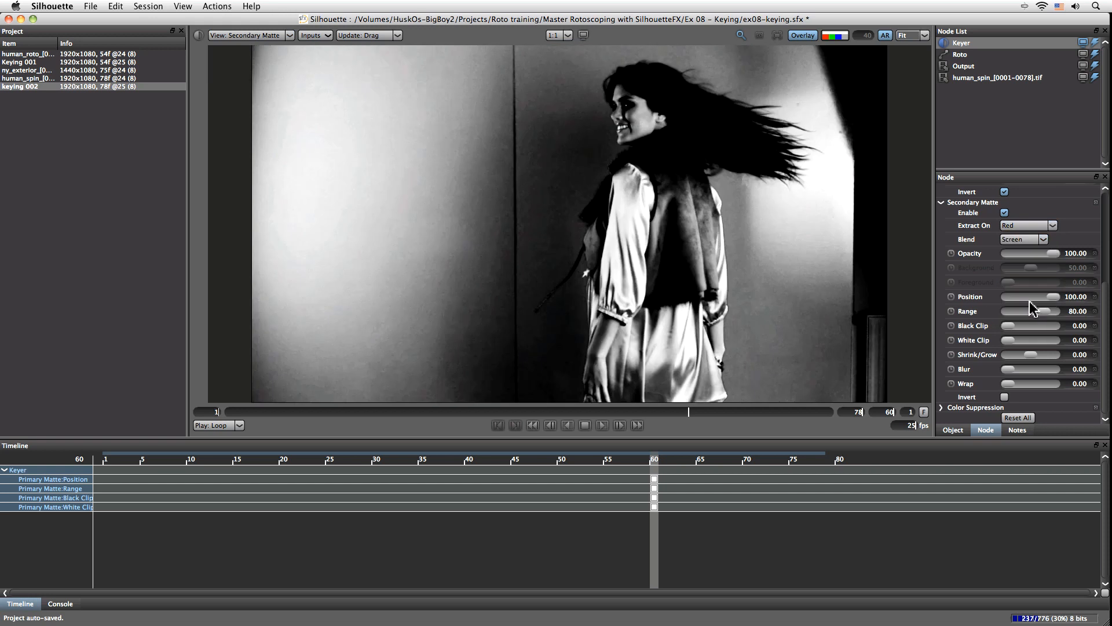
click(1004, 396)
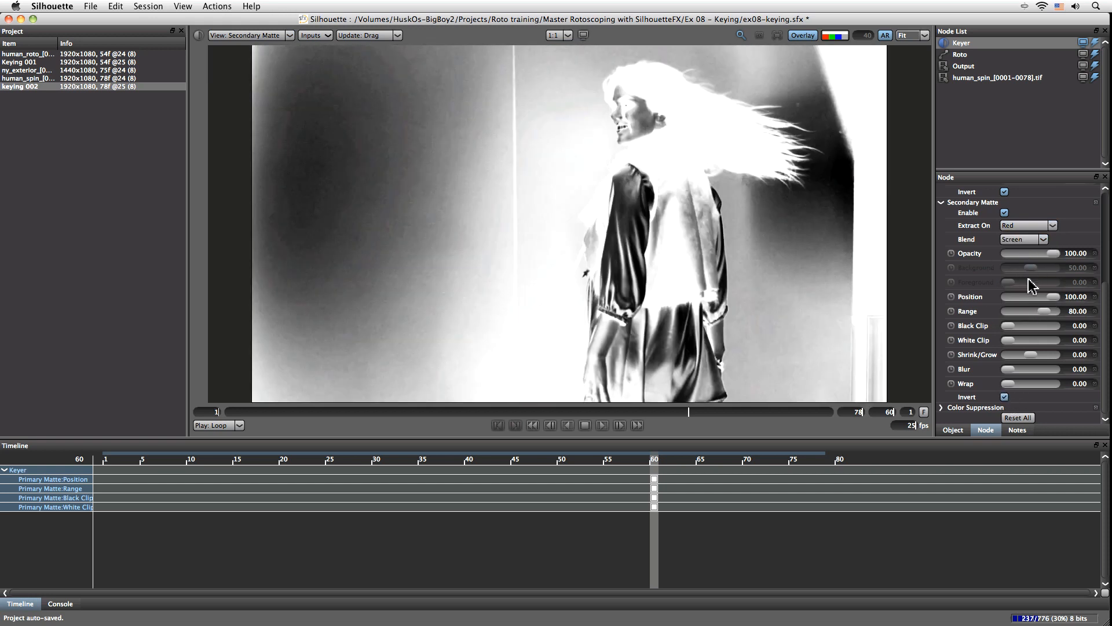
drag(1053, 297, 1050, 299)
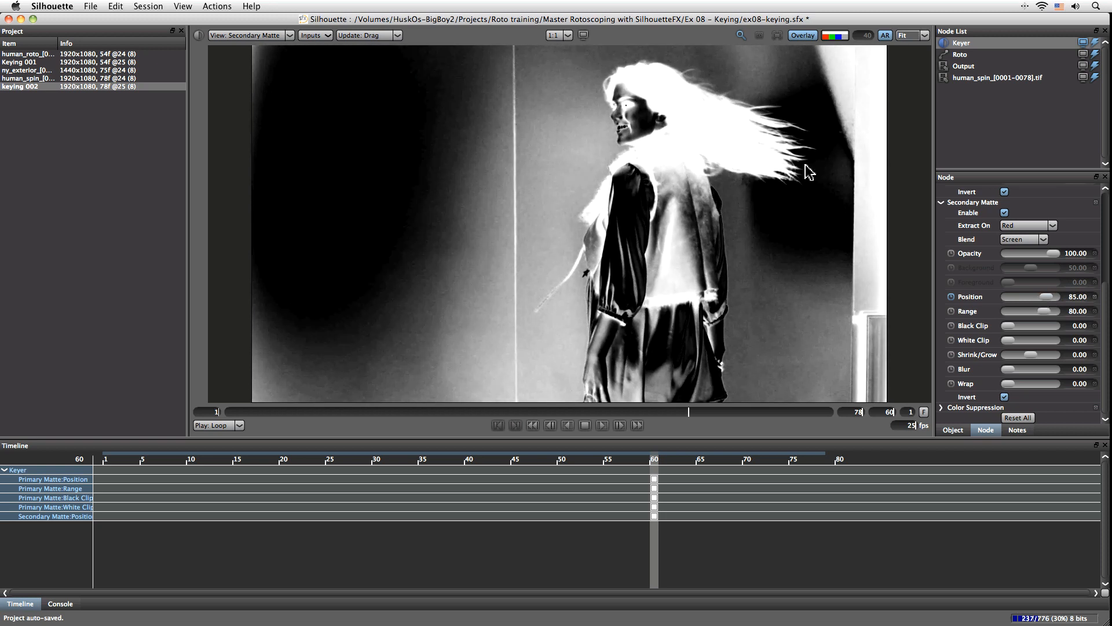
- Show the Keyer's combined matte in the viewer
drag(1106, 321, 1106, 277)
click(272, 35)
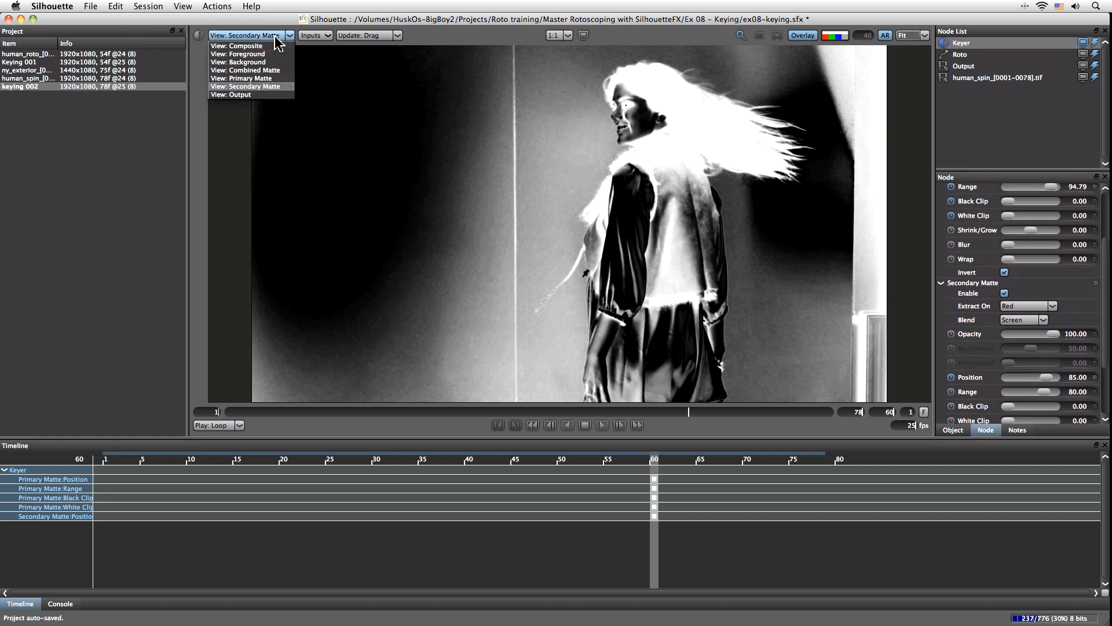
click(275, 71)
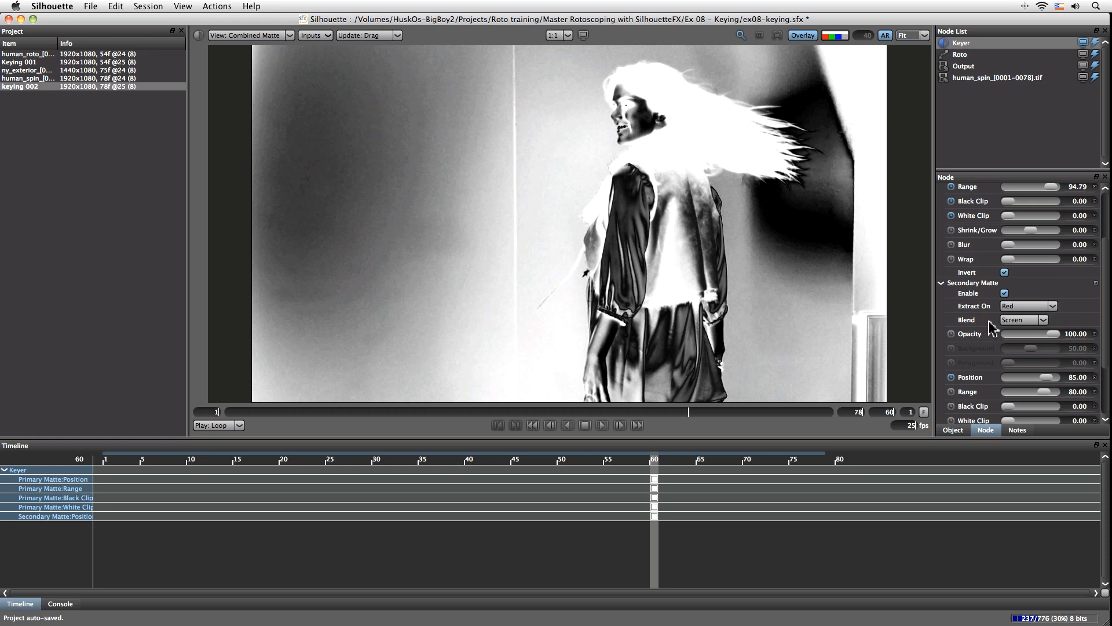
- Try the secondary matte's Add, Subtract, Multiply, Screen, Difference, Darken and Lighten blend modes on the combined matte
click(1042, 319)
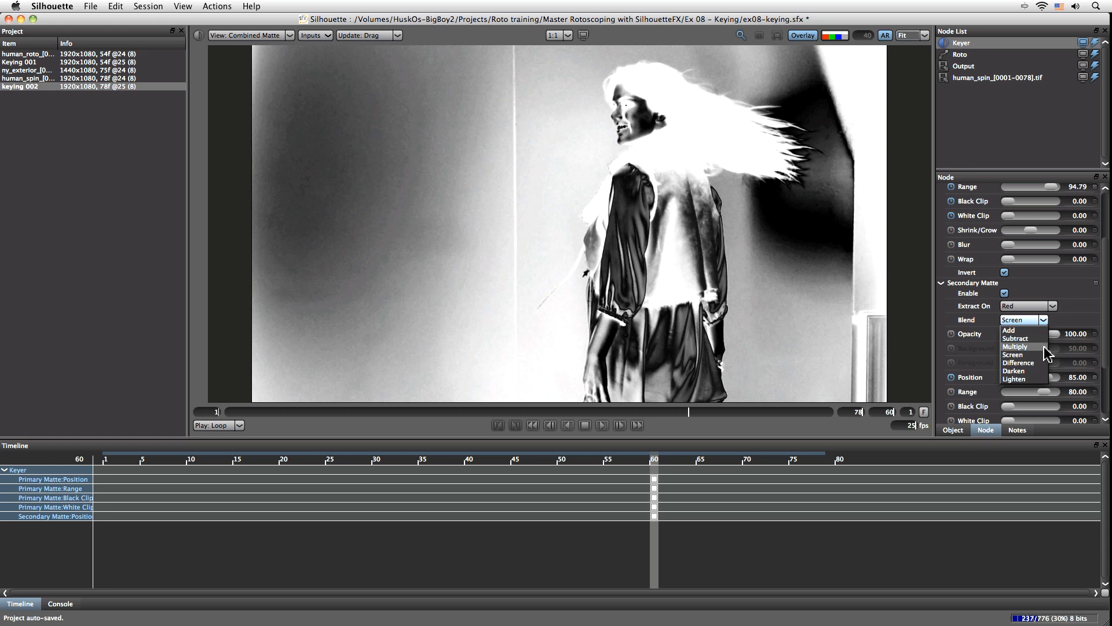
click(1034, 319)
click(1030, 319)
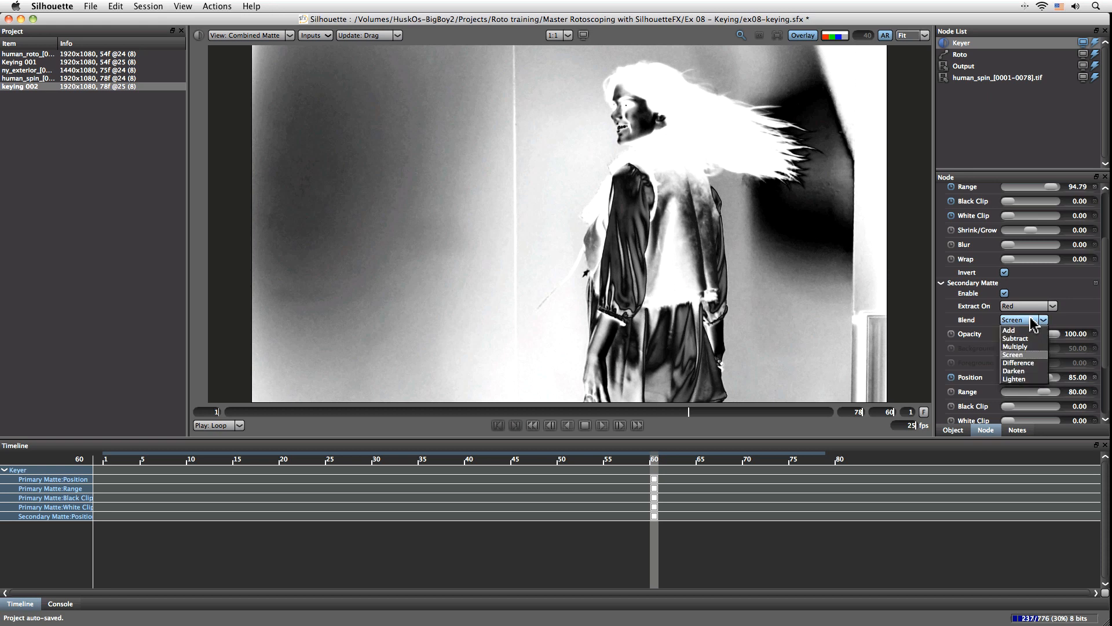
click(1030, 330)
click(1030, 320)
click(1029, 339)
click(1028, 322)
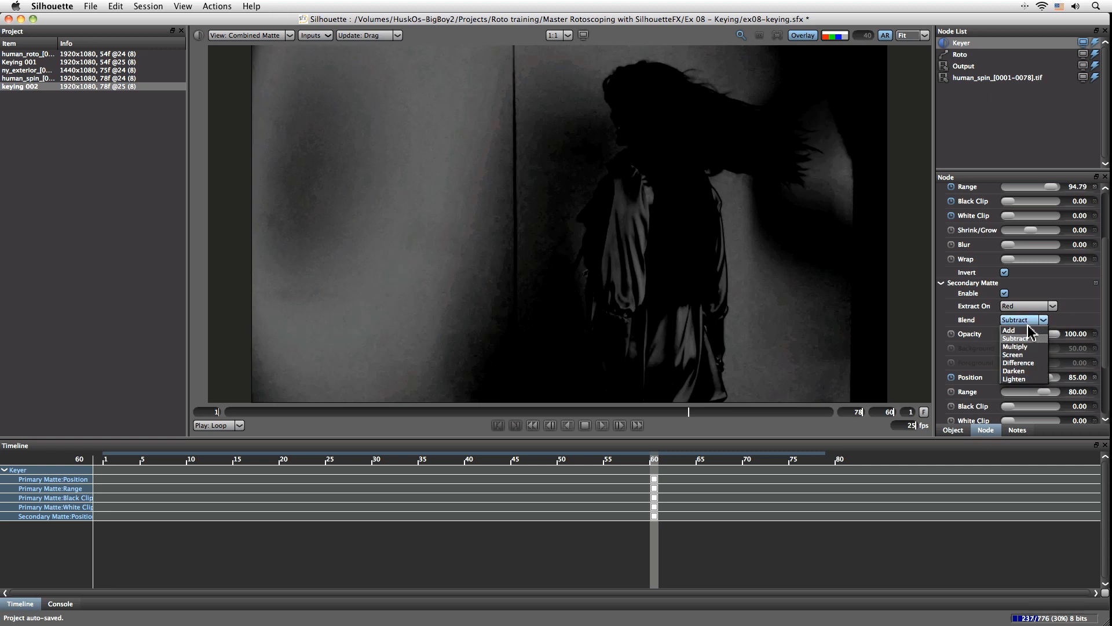
click(1029, 346)
click(1029, 320)
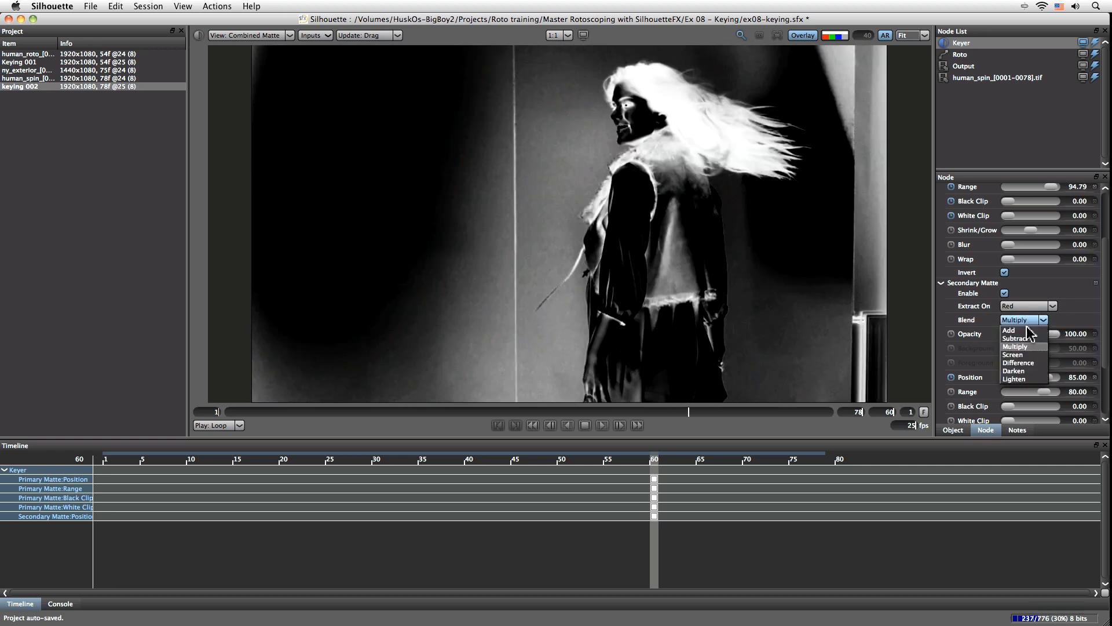
click(1029, 354)
click(1028, 319)
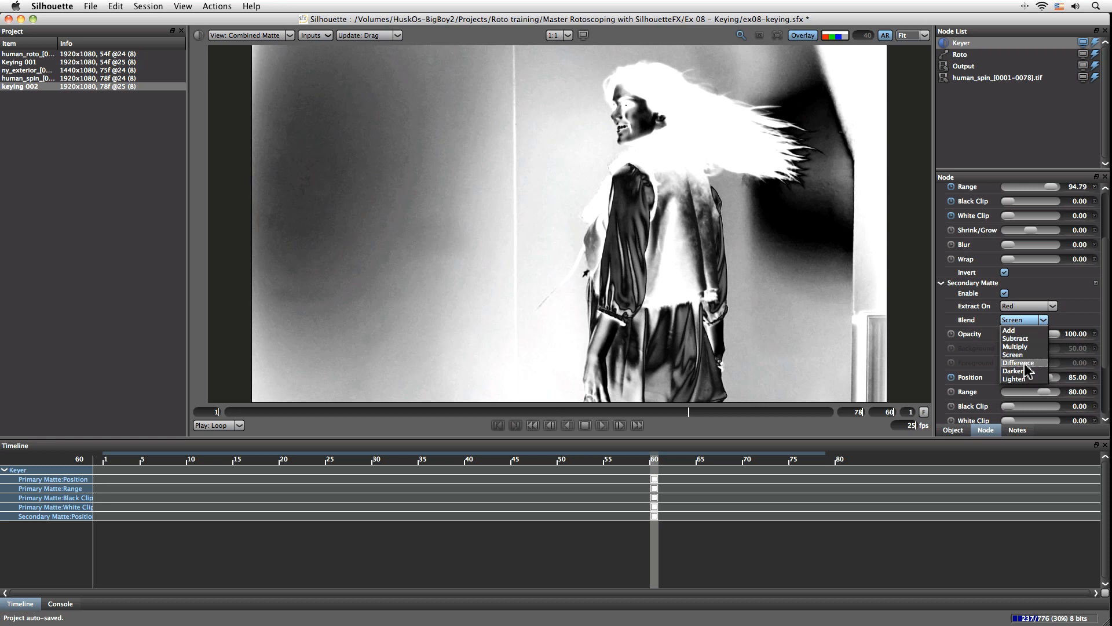
click(1033, 349)
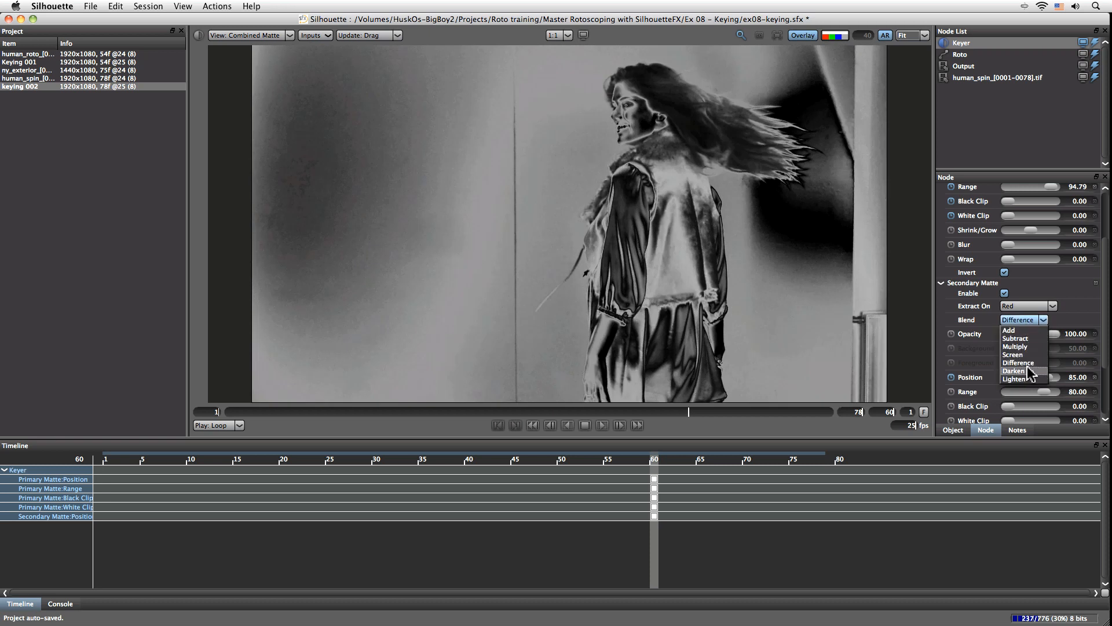
click(1025, 371)
click(1029, 323)
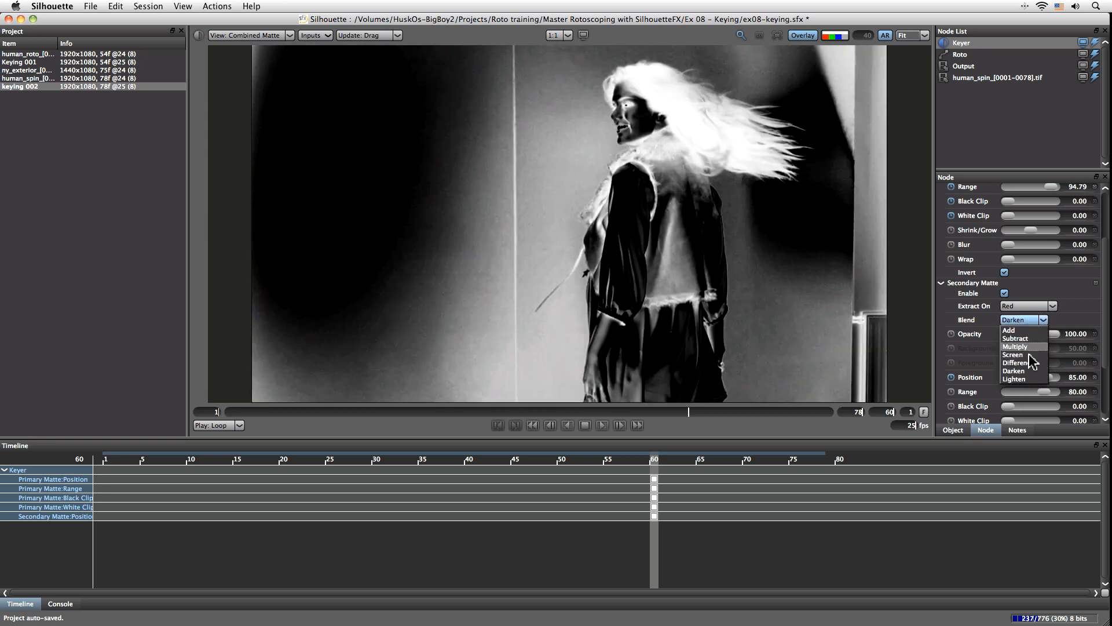
click(1030, 384)
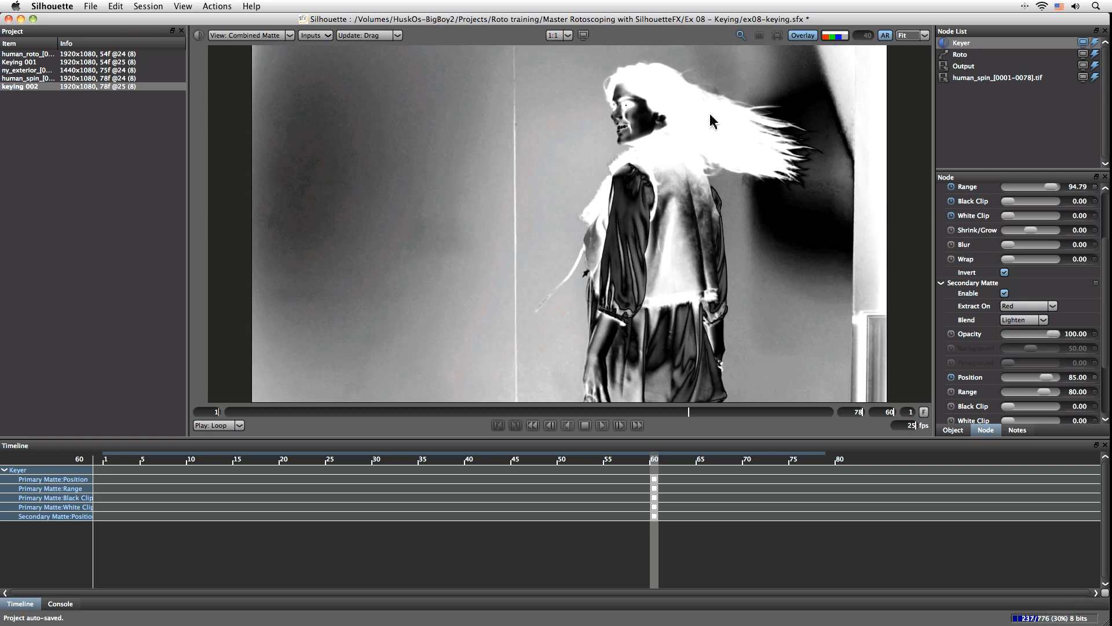
- Set the secondary matte's Blend to Multiply and adjust the primary matte's clipping to whiten the hair
click(1033, 320)
click(1044, 368)
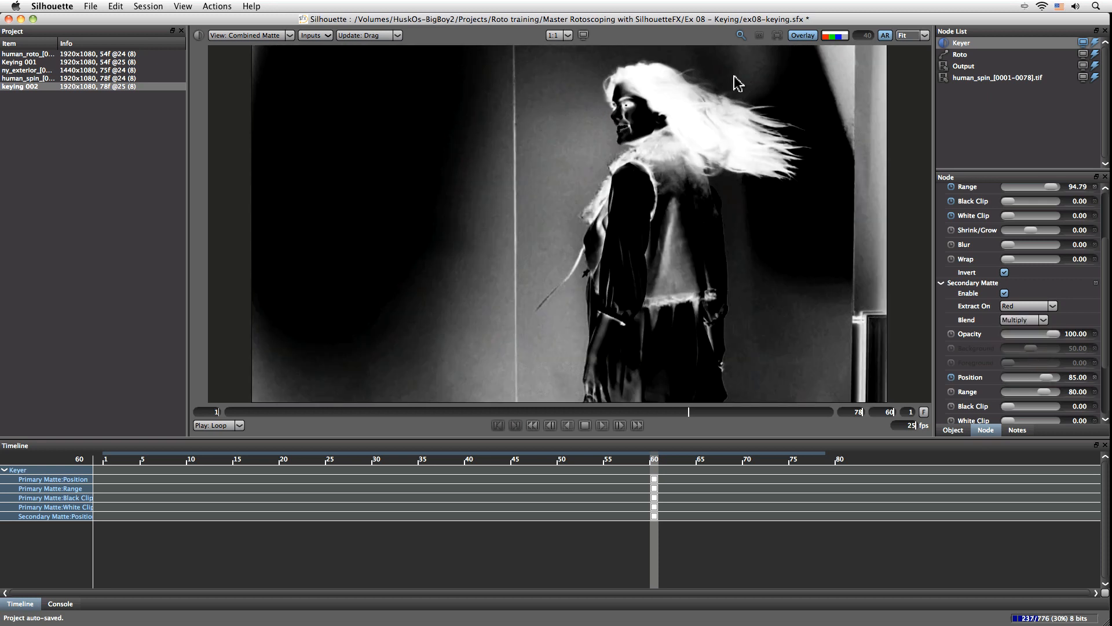
scroll(1002, 264, up, 3)
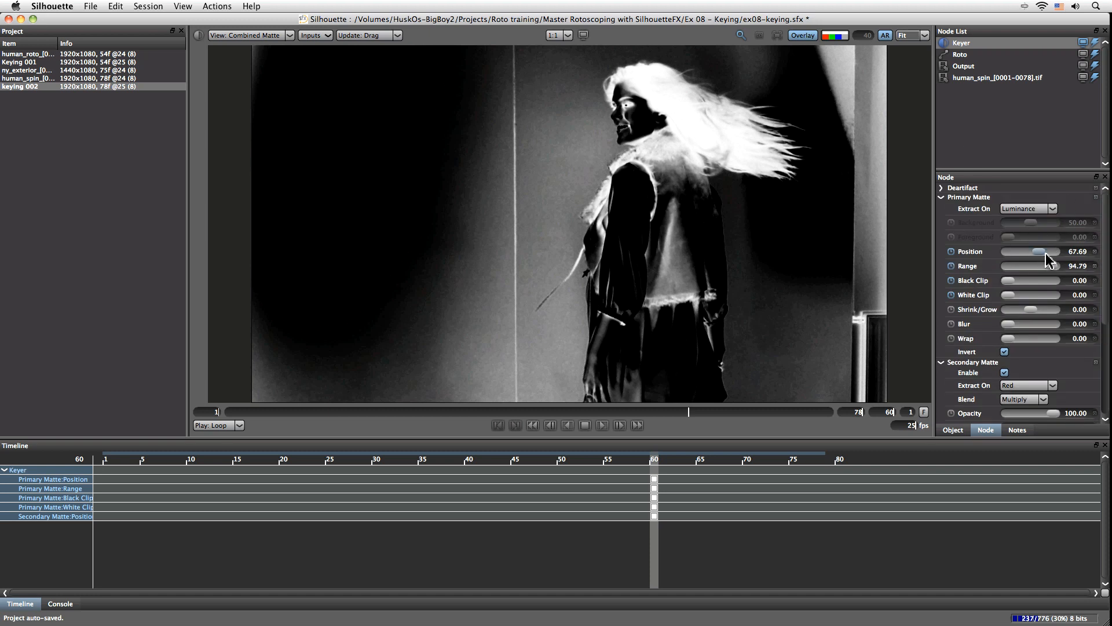
drag(1045, 259, 1017, 299)
- Set the secondary matte's White Clip to 36.25, Range to 86.25 and Position to 80 to darken the background
scroll(1016, 299, down, 5)
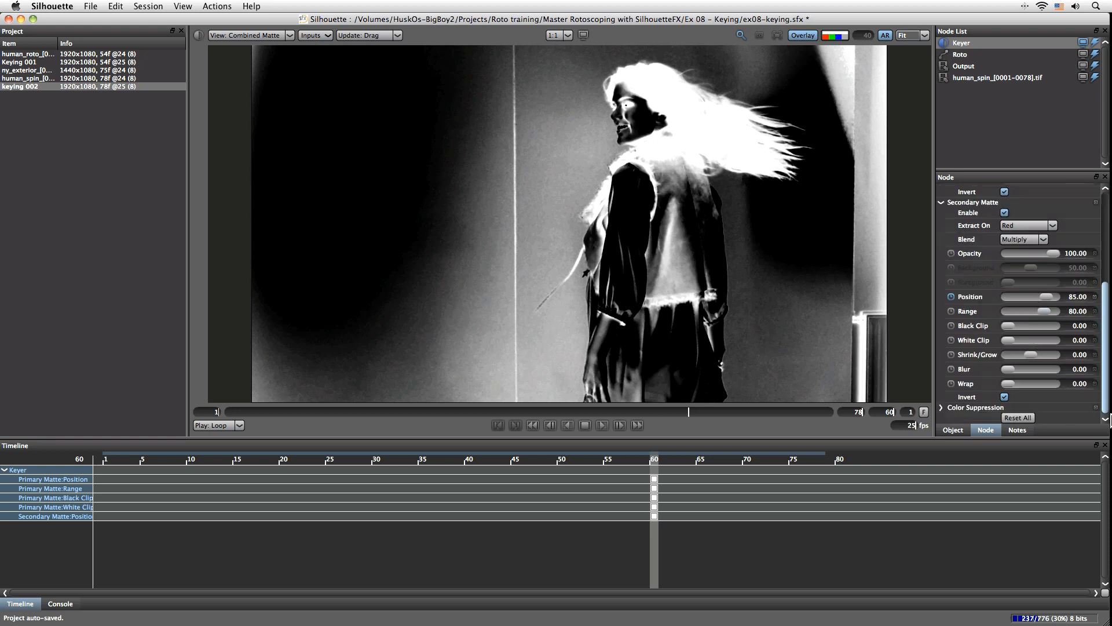
click(1008, 325)
click(1009, 340)
drag(1009, 341, 1047, 317)
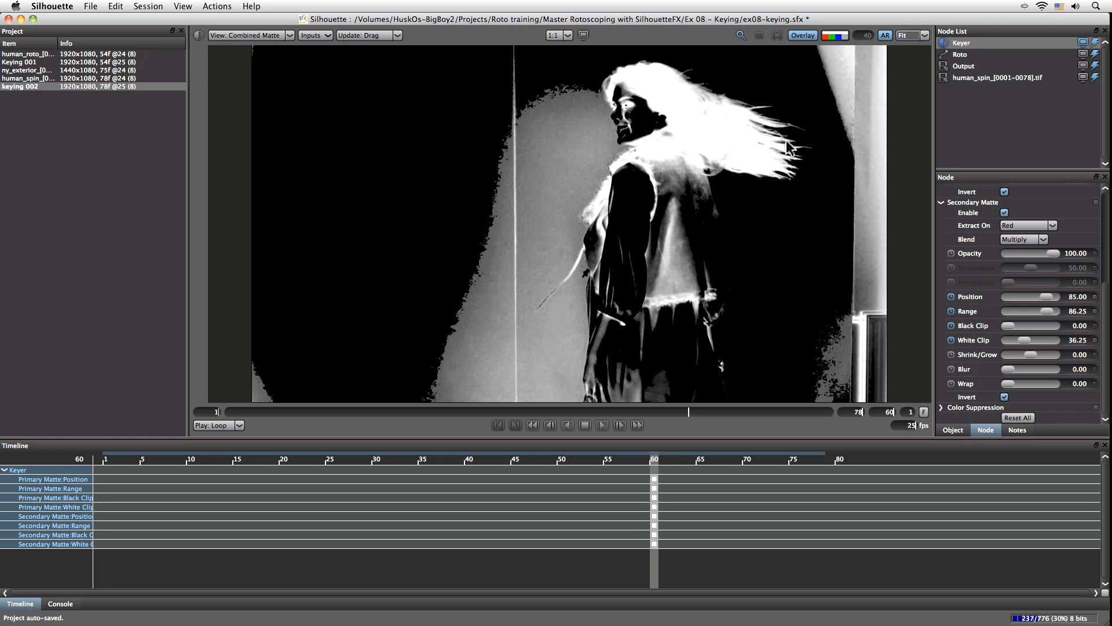
drag(1047, 297, 1046, 302)
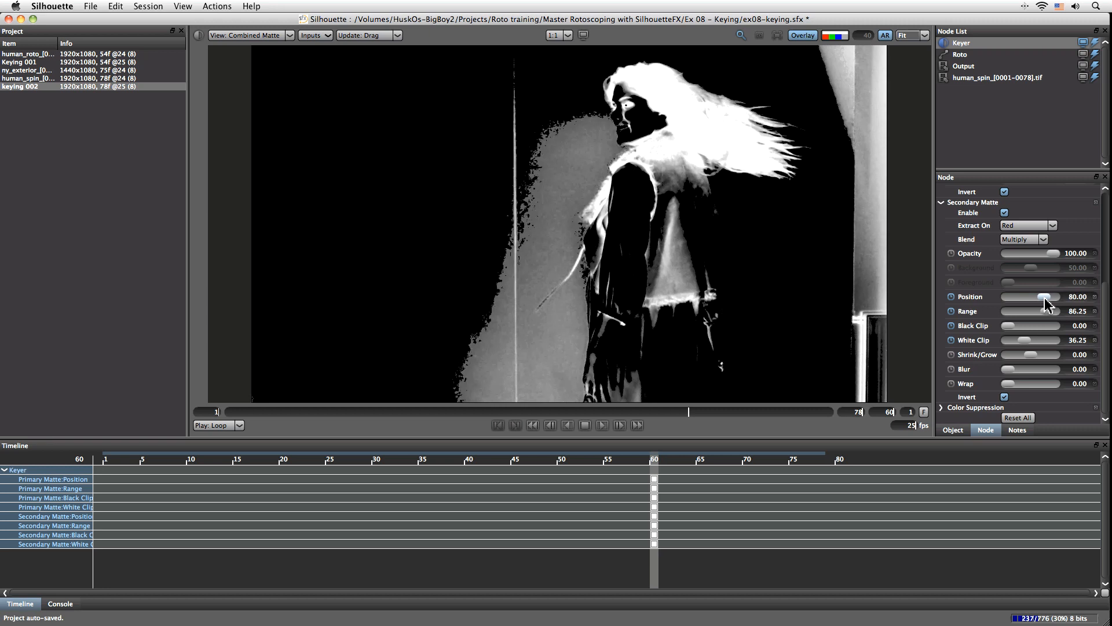
- Play the combined matte through the shot and scrub to frame 58 to check the hair edges
click(606, 426)
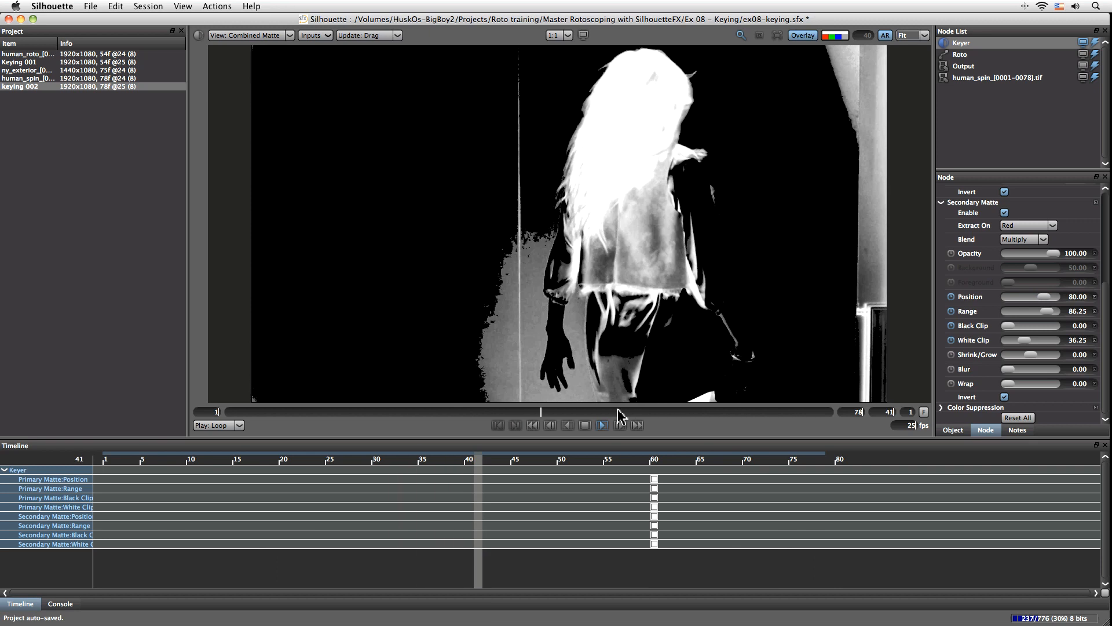
click(585, 426)
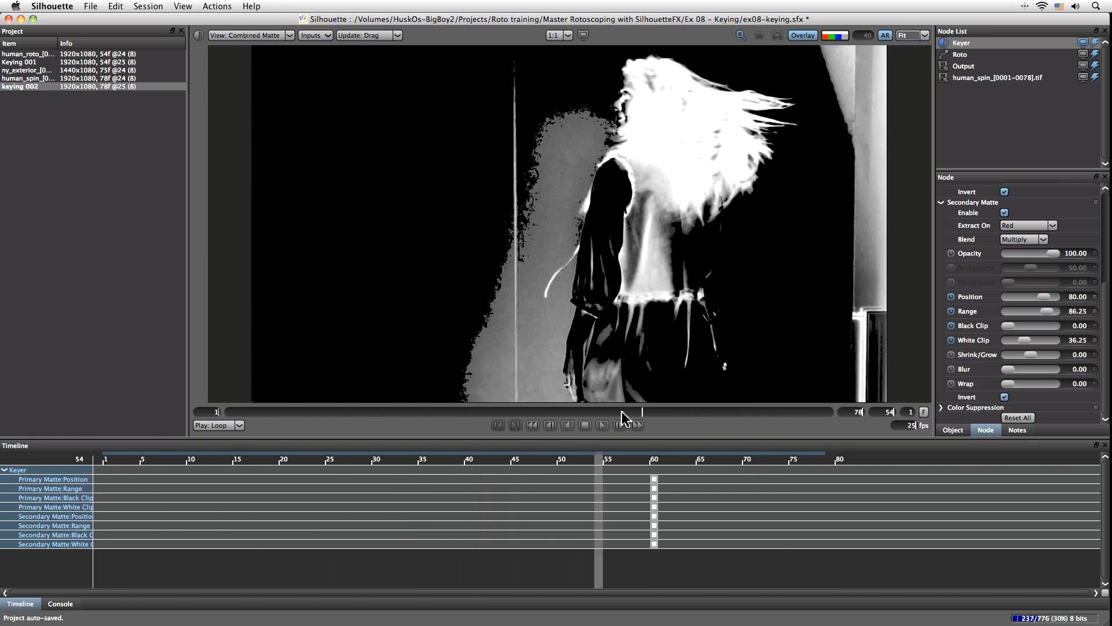
drag(650, 412, 673, 416)
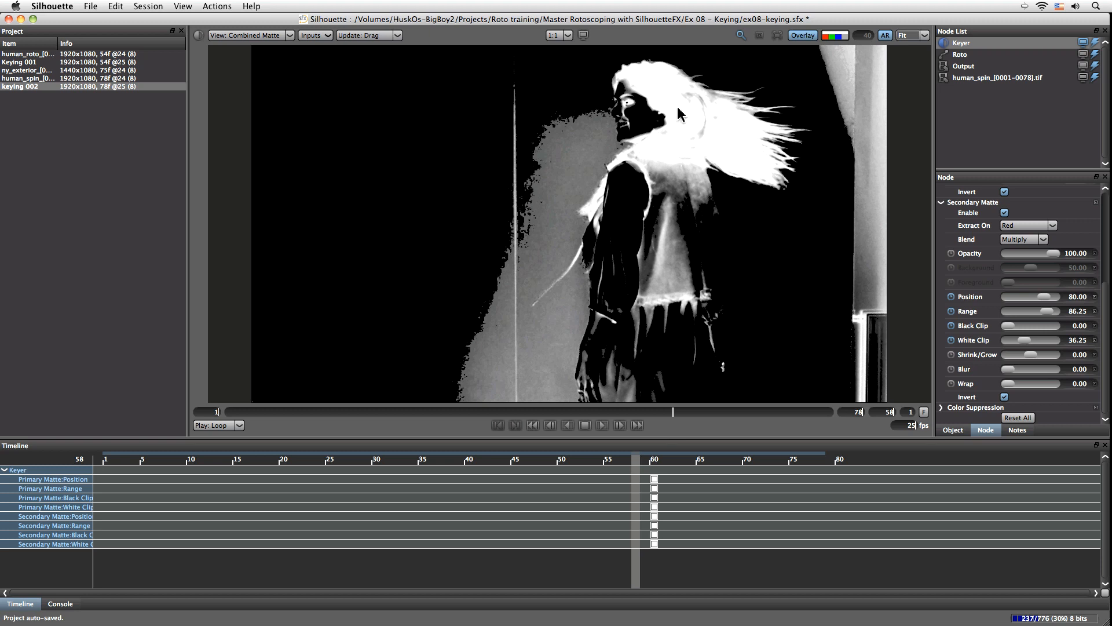
- Move to frame 64 and set the primary matte's Extract On to Red
mouse_move(672, 422)
mouse_down()
mouse_move(739, 424)
mouse_move(724, 426)
mouse_up()
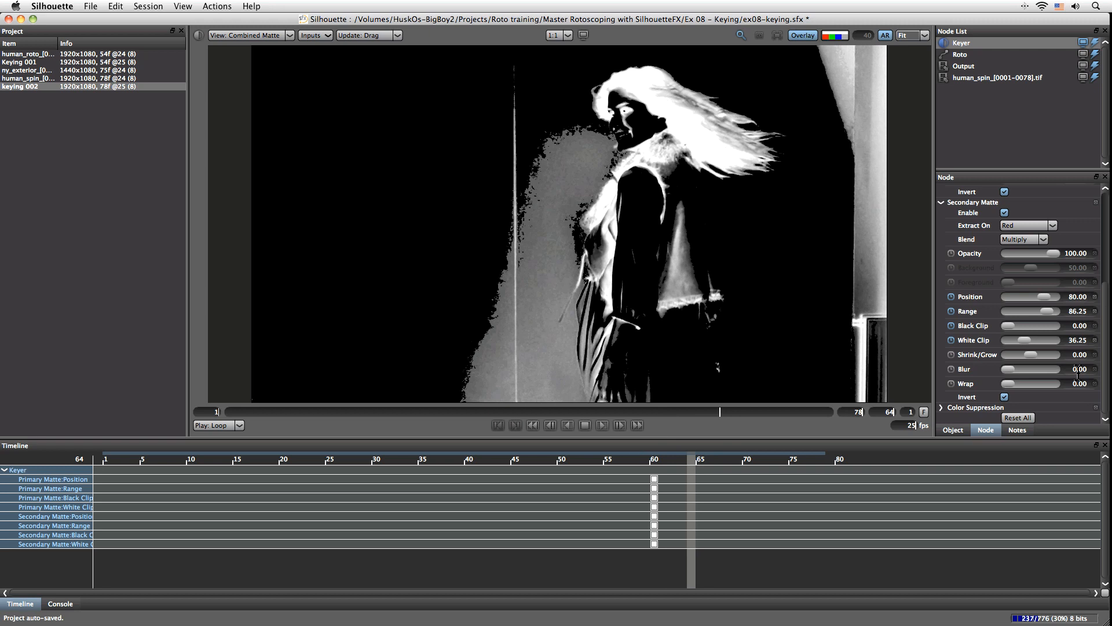
drag(1104, 318, 1095, 186)
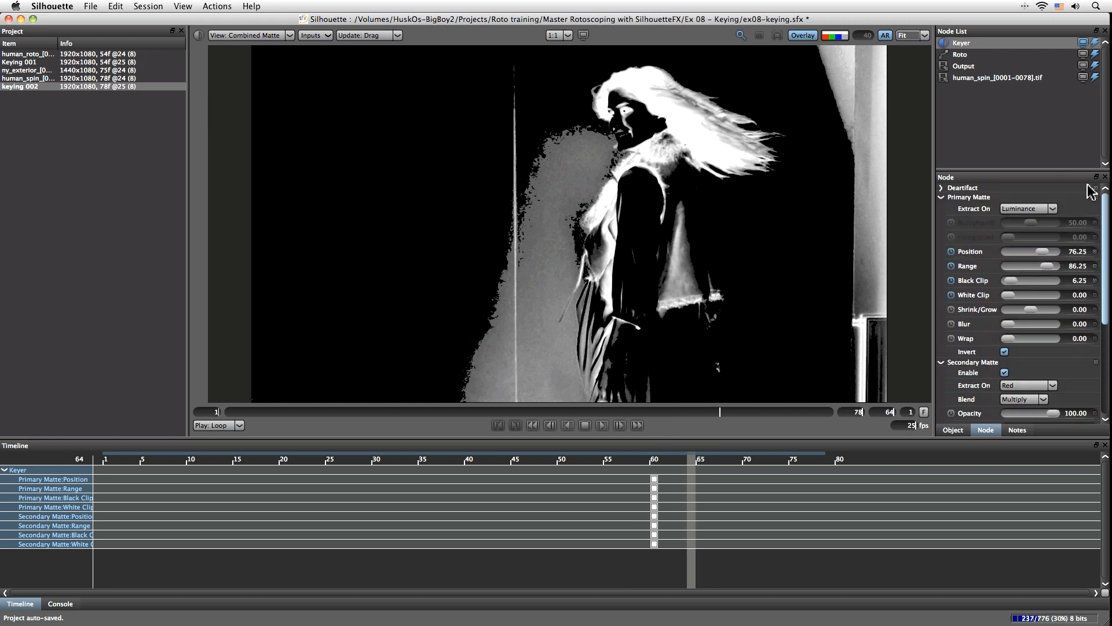
click(1025, 210)
click(1026, 277)
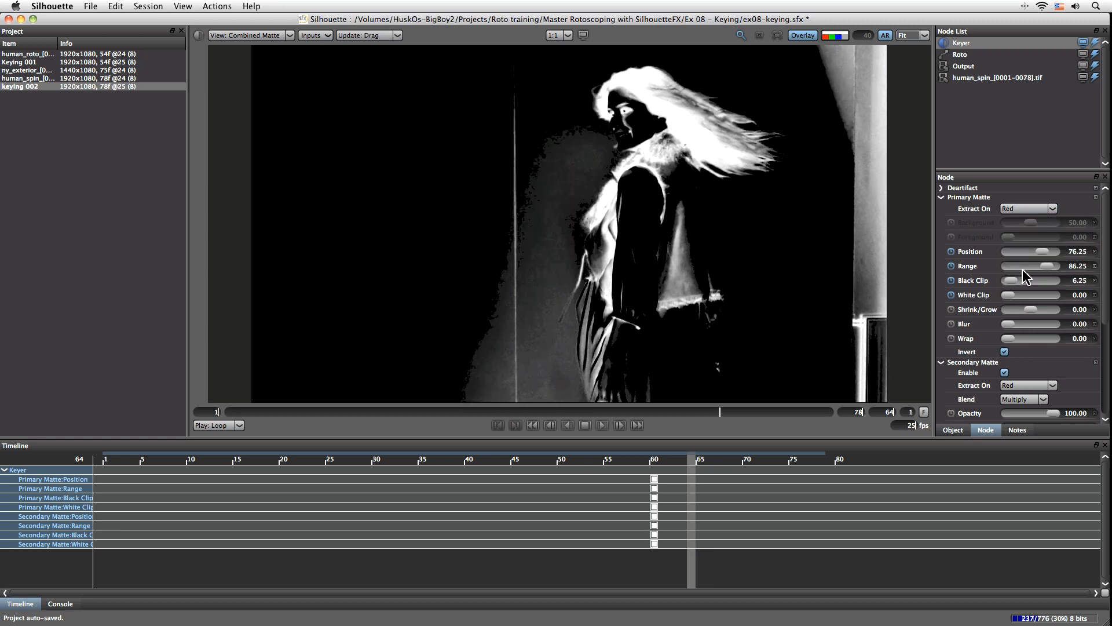
- View the primary matte on its own and set its Position to 81.25 and Range to 68.75
click(264, 36)
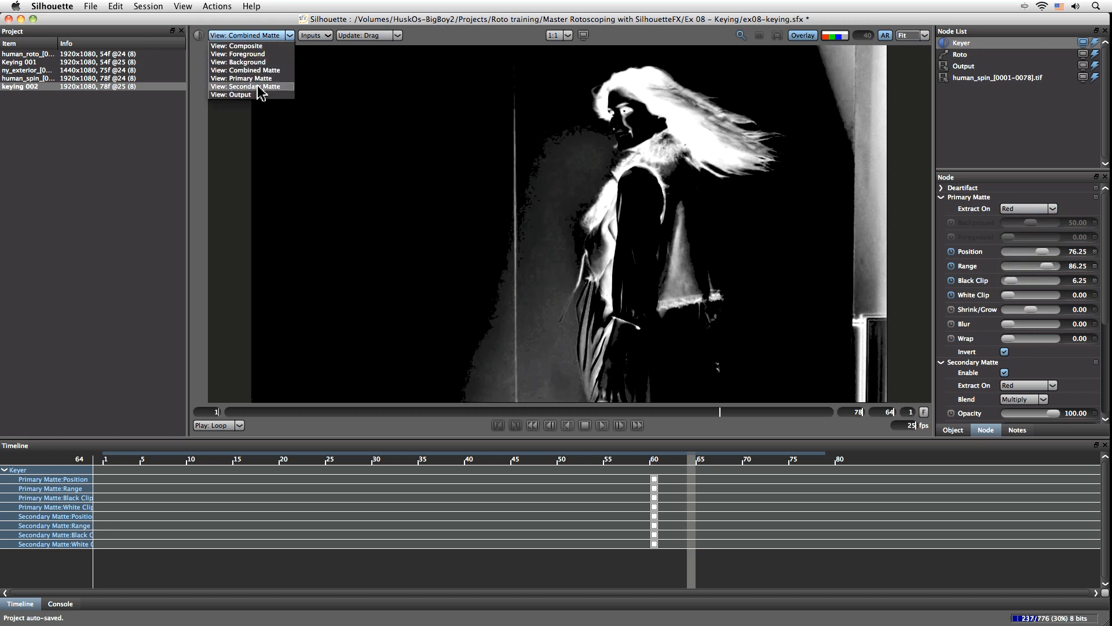
click(261, 78)
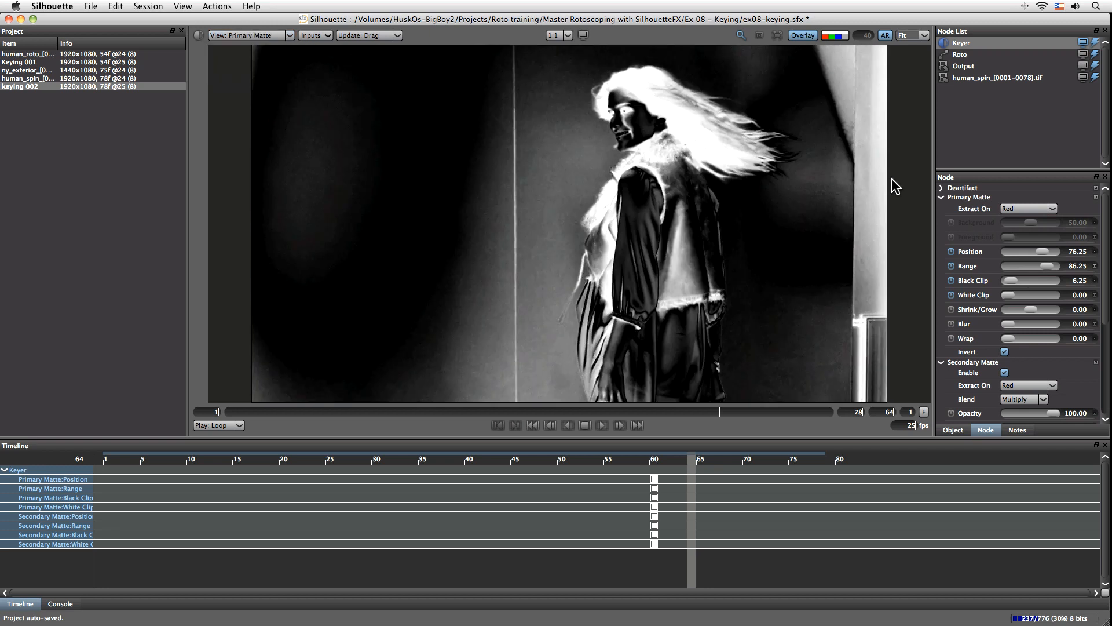
mouse_move(1041, 257)
mouse_down()
mouse_move(1049, 272)
mouse_move(1034, 267)
mouse_move(1046, 256)
mouse_up()
- Try extracting the primary matte on Alpha, Hue and other channels, setting Position to 87.50 and Range to 78.75
click(1031, 209)
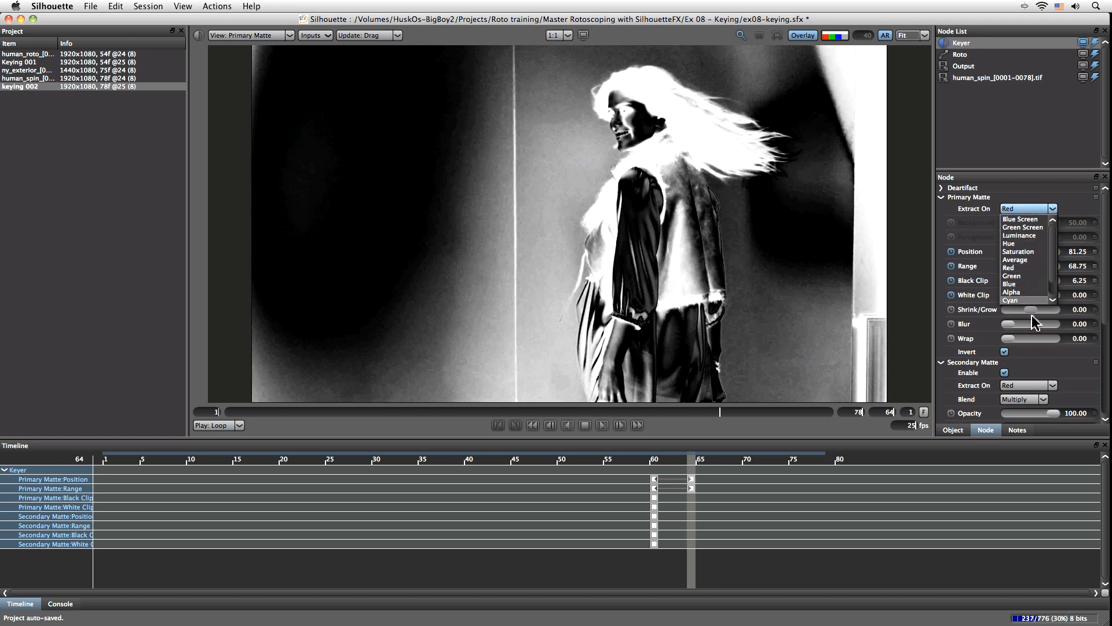
click(1040, 292)
click(1031, 208)
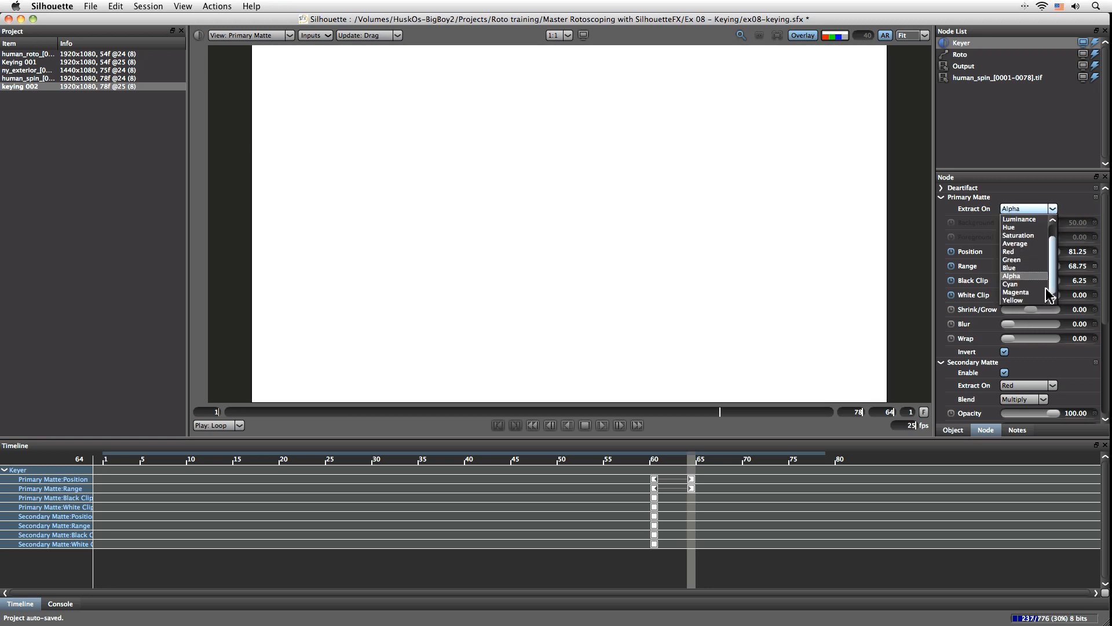
click(1036, 288)
mouse_move(1045, 252)
mouse_down()
mouse_move(1043, 267)
mouse_move(1019, 253)
mouse_move(1050, 255)
mouse_up()
click(1026, 209)
click(1043, 253)
click(1031, 209)
click(1039, 252)
click(1031, 209)
click(1043, 254)
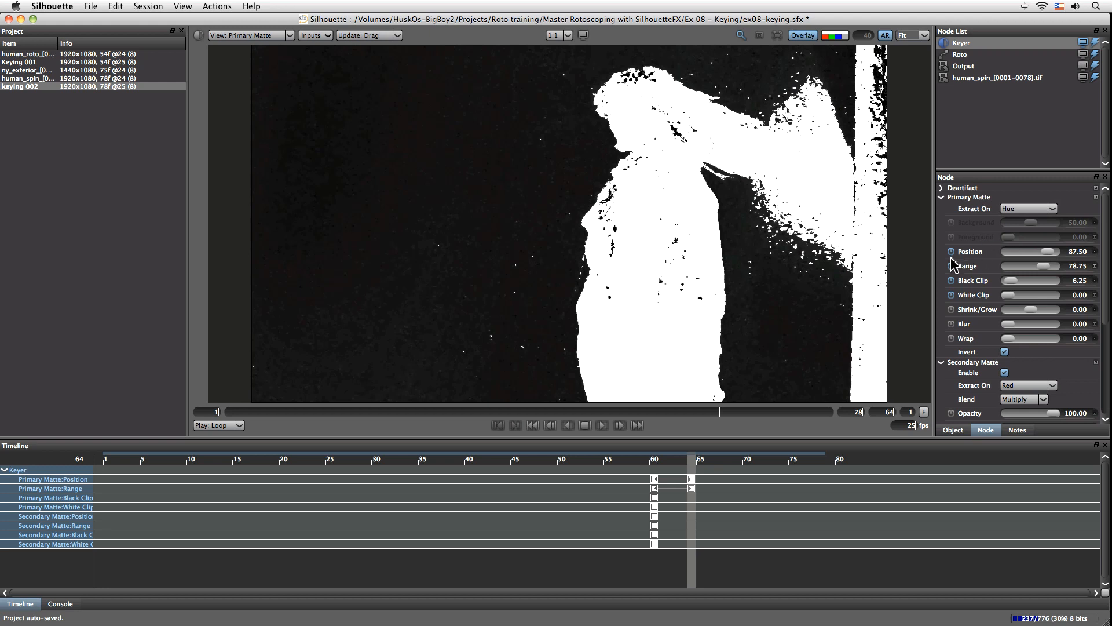
- Try extracting the primary matte on Saturation with Position at 55
click(1046, 208)
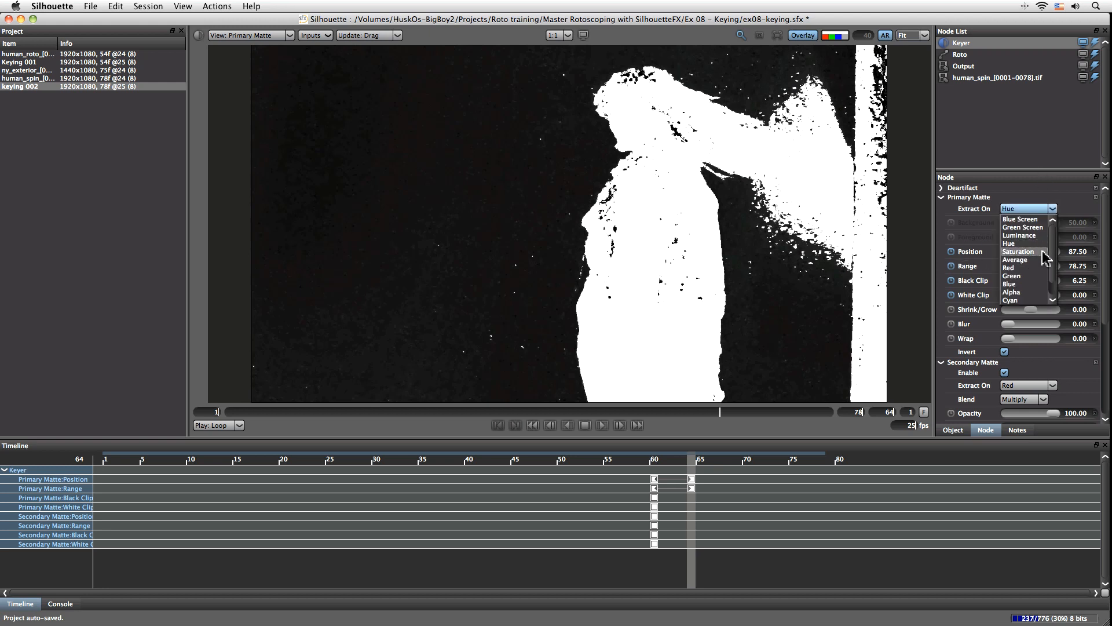
click(1019, 252)
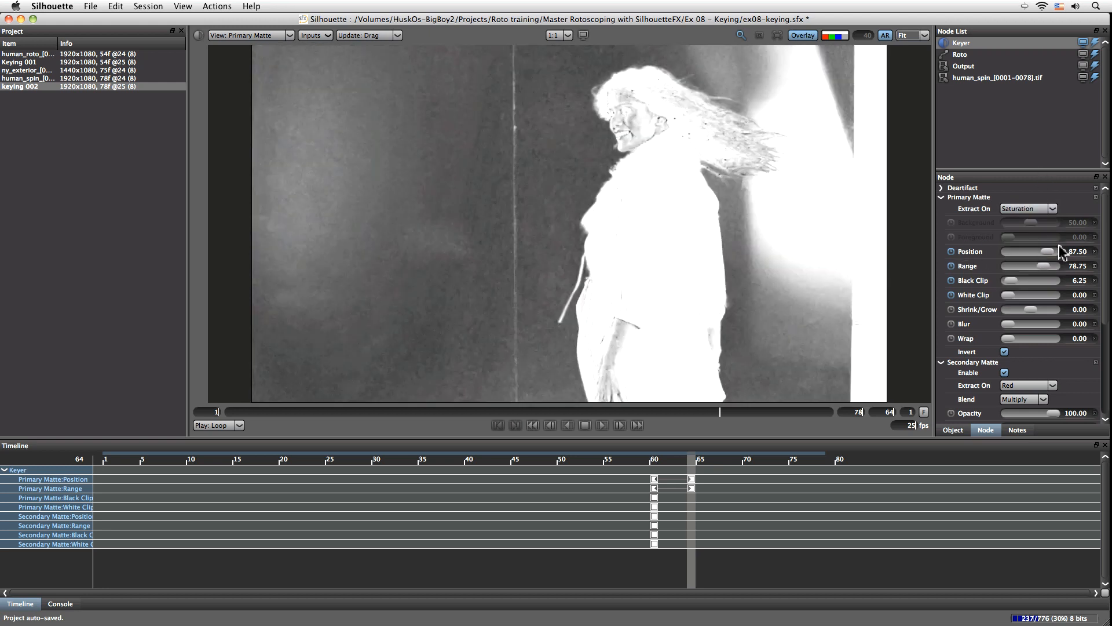
mouse_move(1050, 253)
mouse_down()
mouse_move(1009, 260)
mouse_move(1033, 261)
mouse_up()
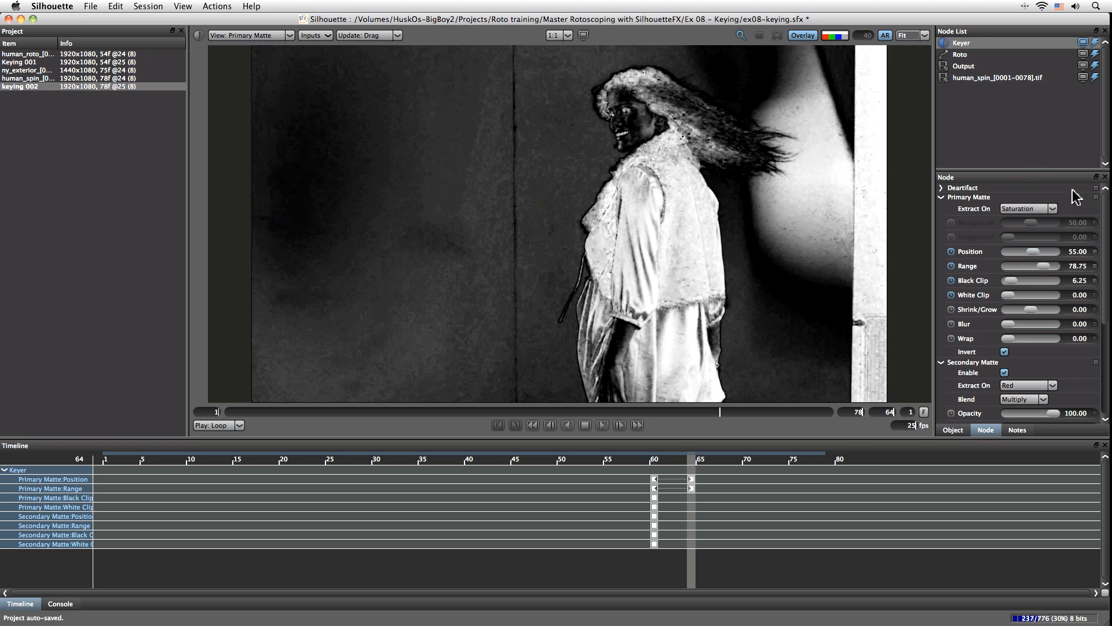
- Extract the primary matte on Luminance and set its Position to 70
click(1037, 208)
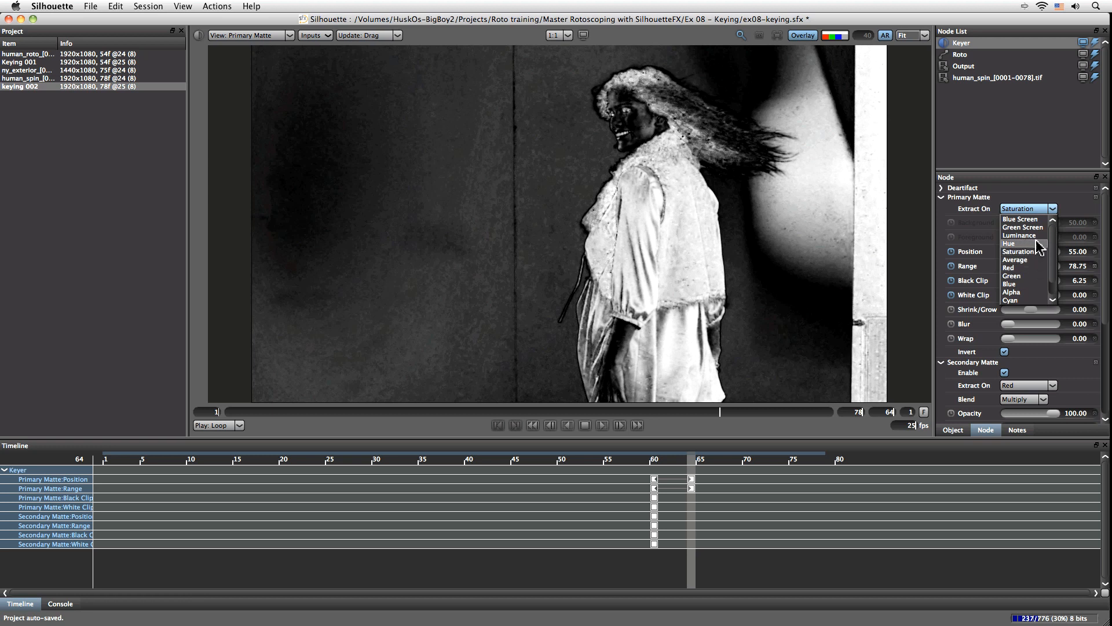
click(1019, 236)
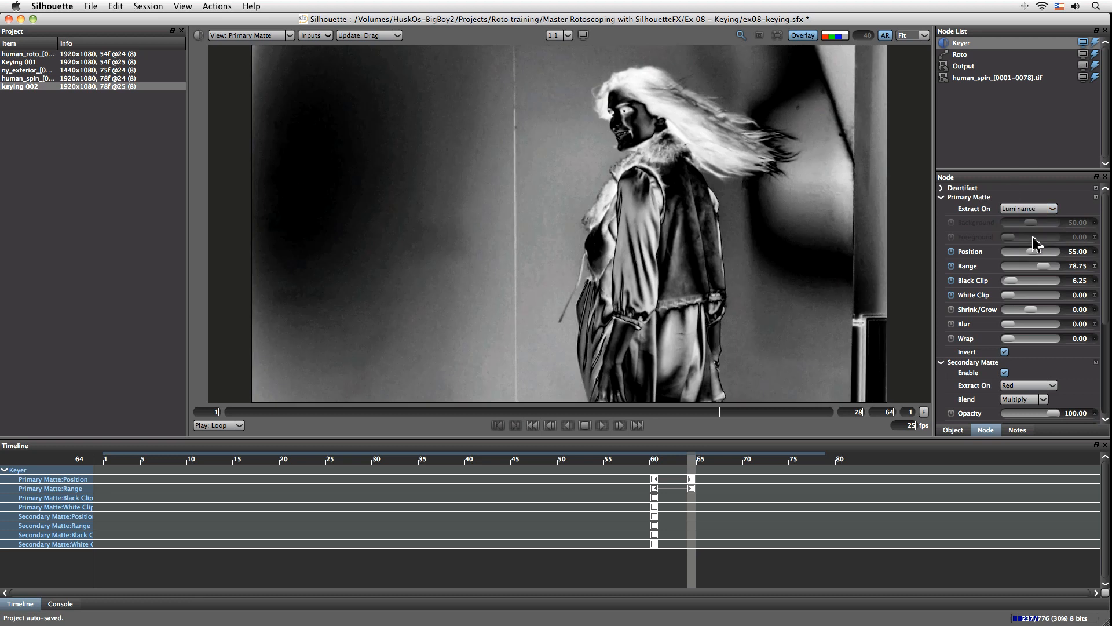
mouse_move(1038, 255)
mouse_down()
mouse_move(1051, 251)
mouse_move(1040, 252)
mouse_up()
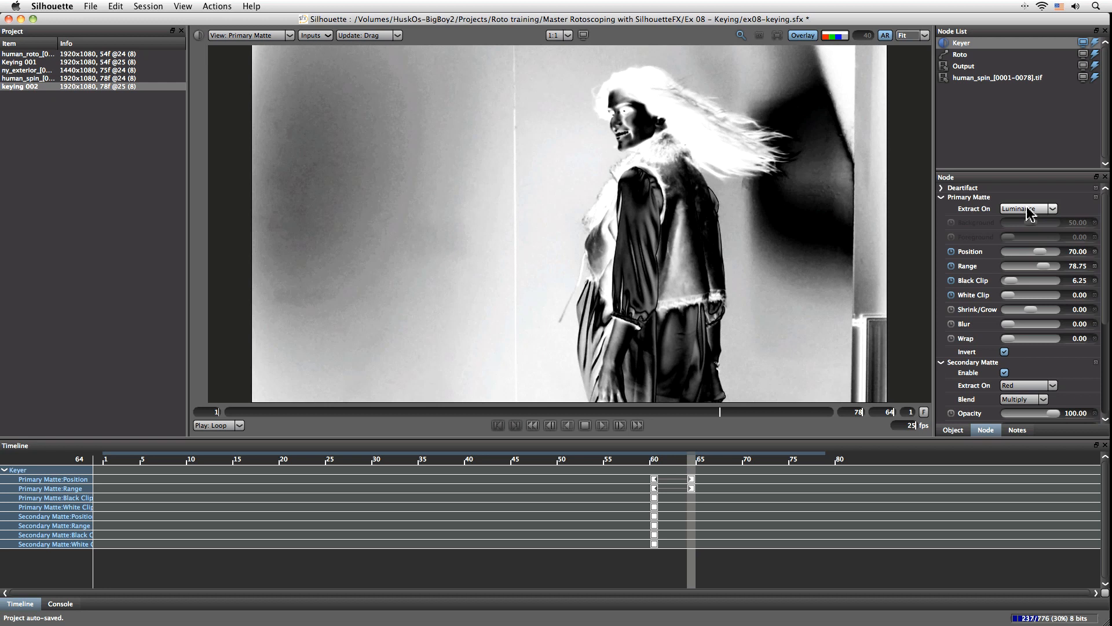
- Try Blue Screen as the extraction method for the spinning woman's primary matte
click(1026, 209)
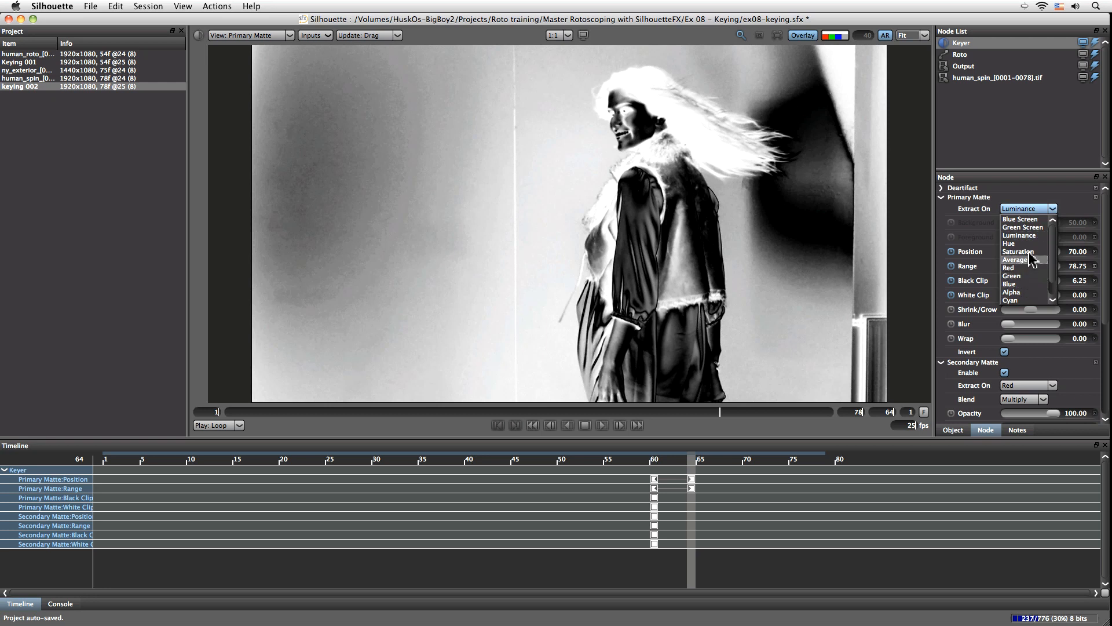
click(1035, 220)
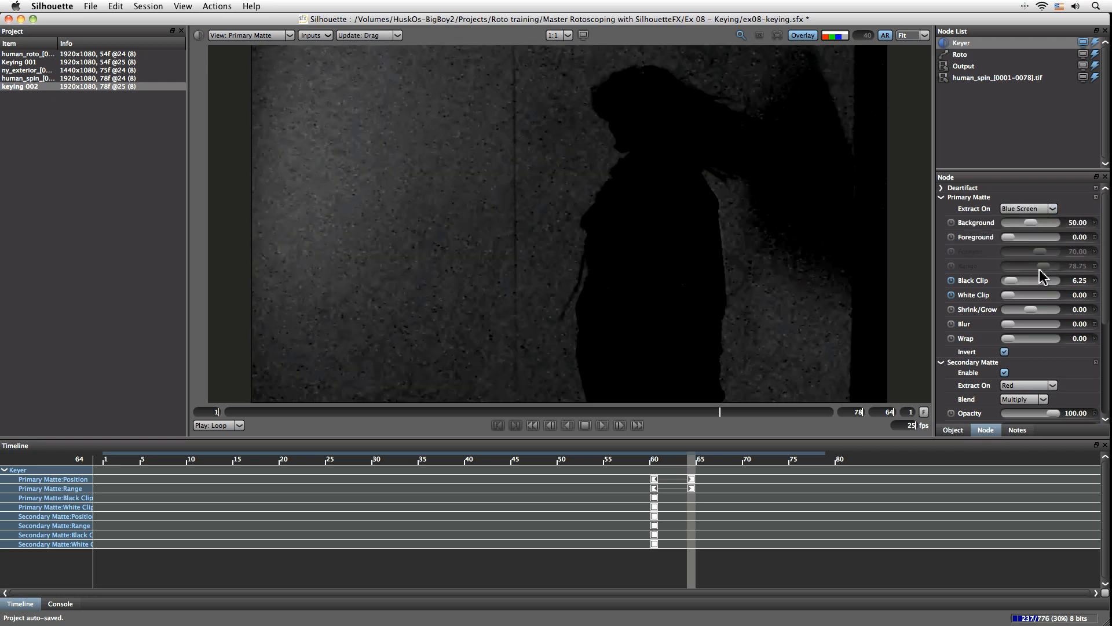
click(1025, 208)
click(1032, 246)
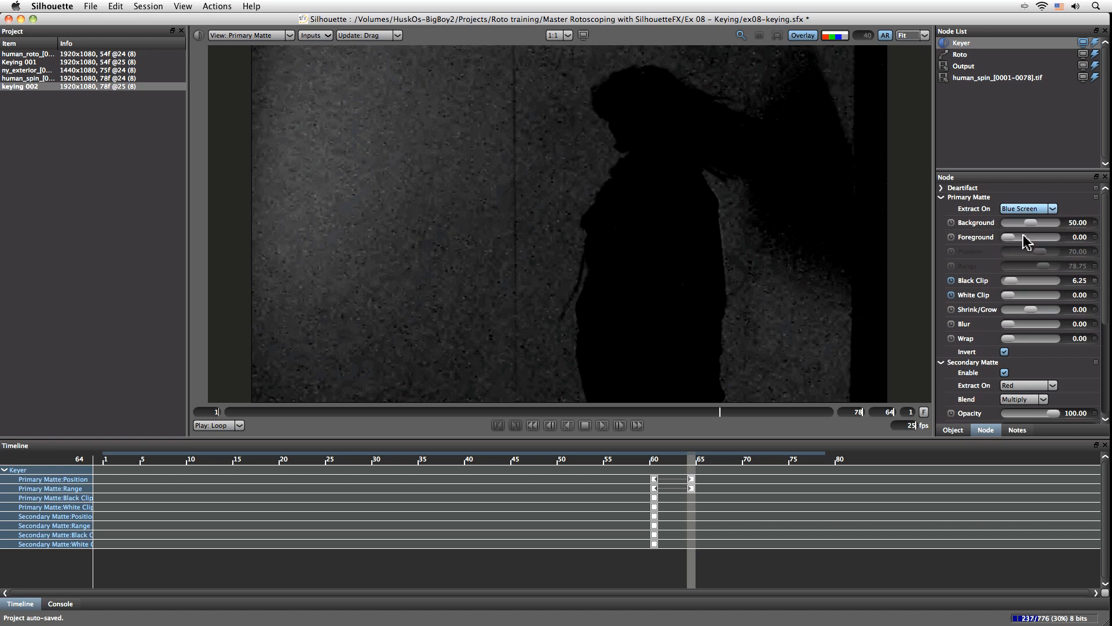
drag(1043, 255, 1038, 268)
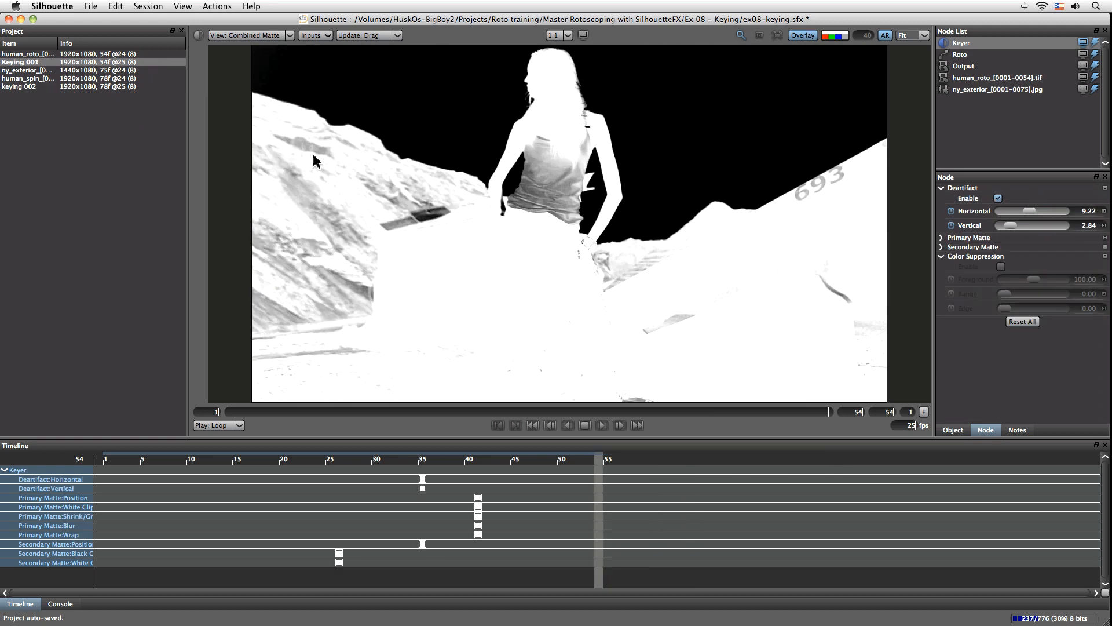
- Play the Keying 001 combined matte, stop at frame 23 and switch to the Roto node to view its shapes
click(603, 426)
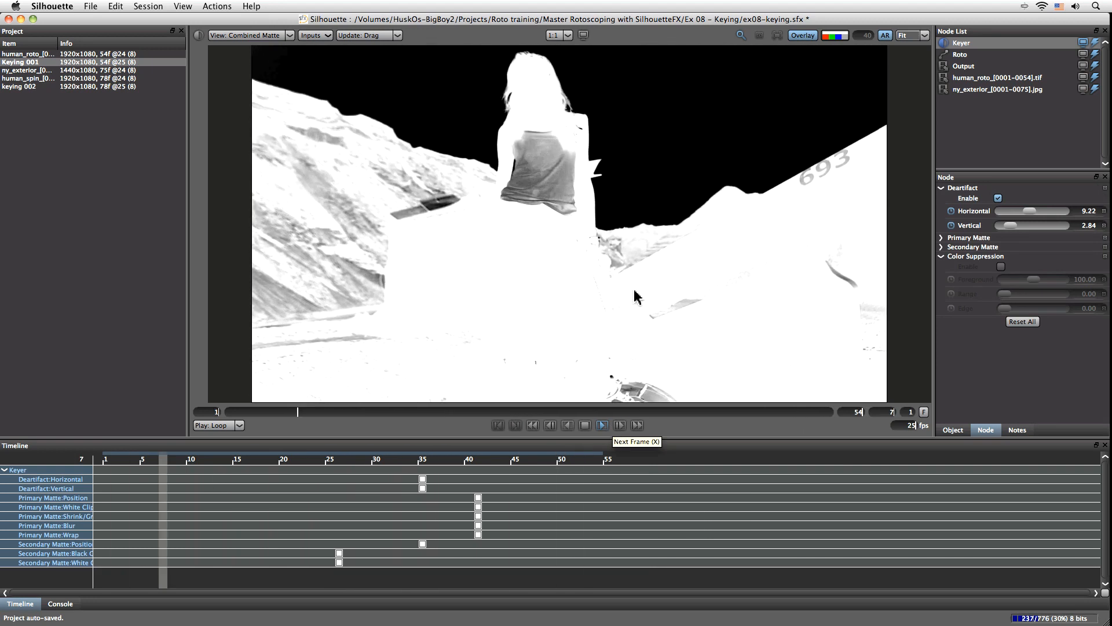
click(585, 425)
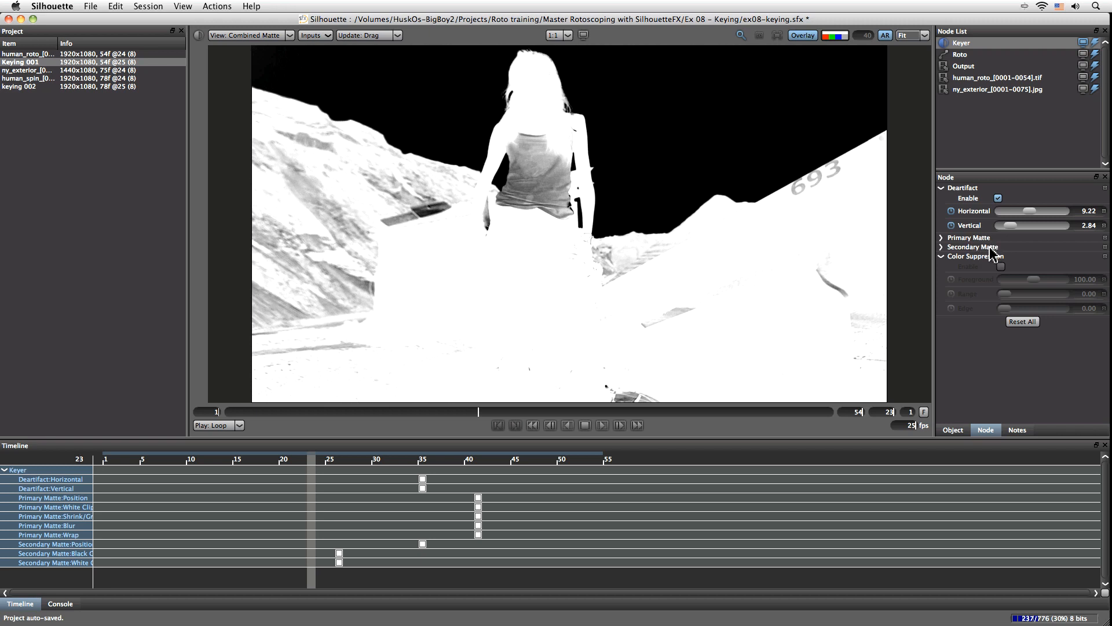
click(970, 55)
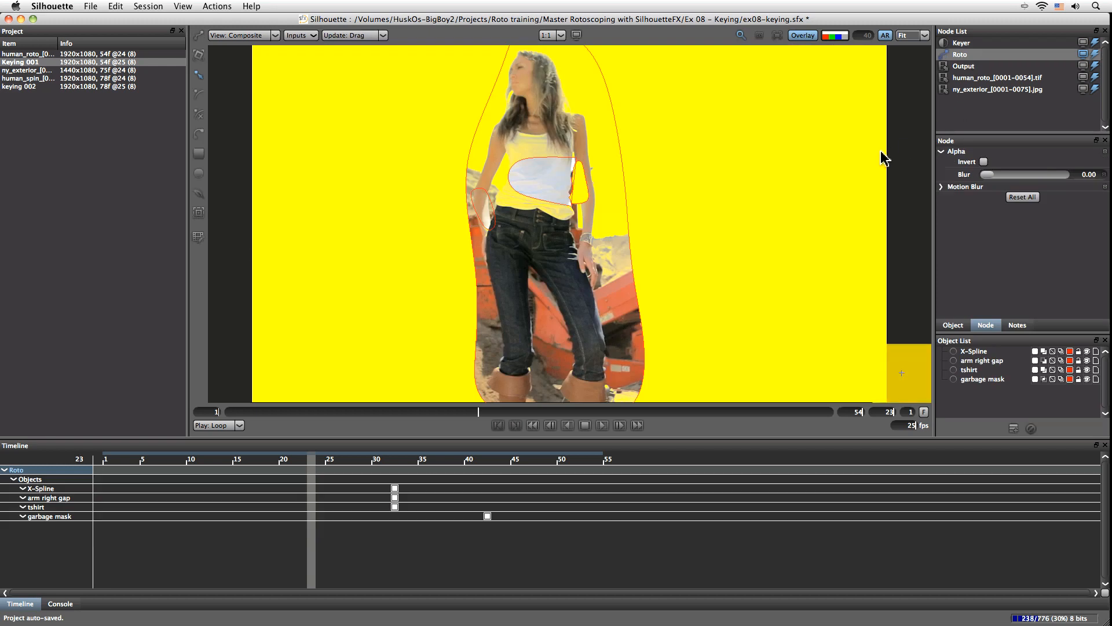